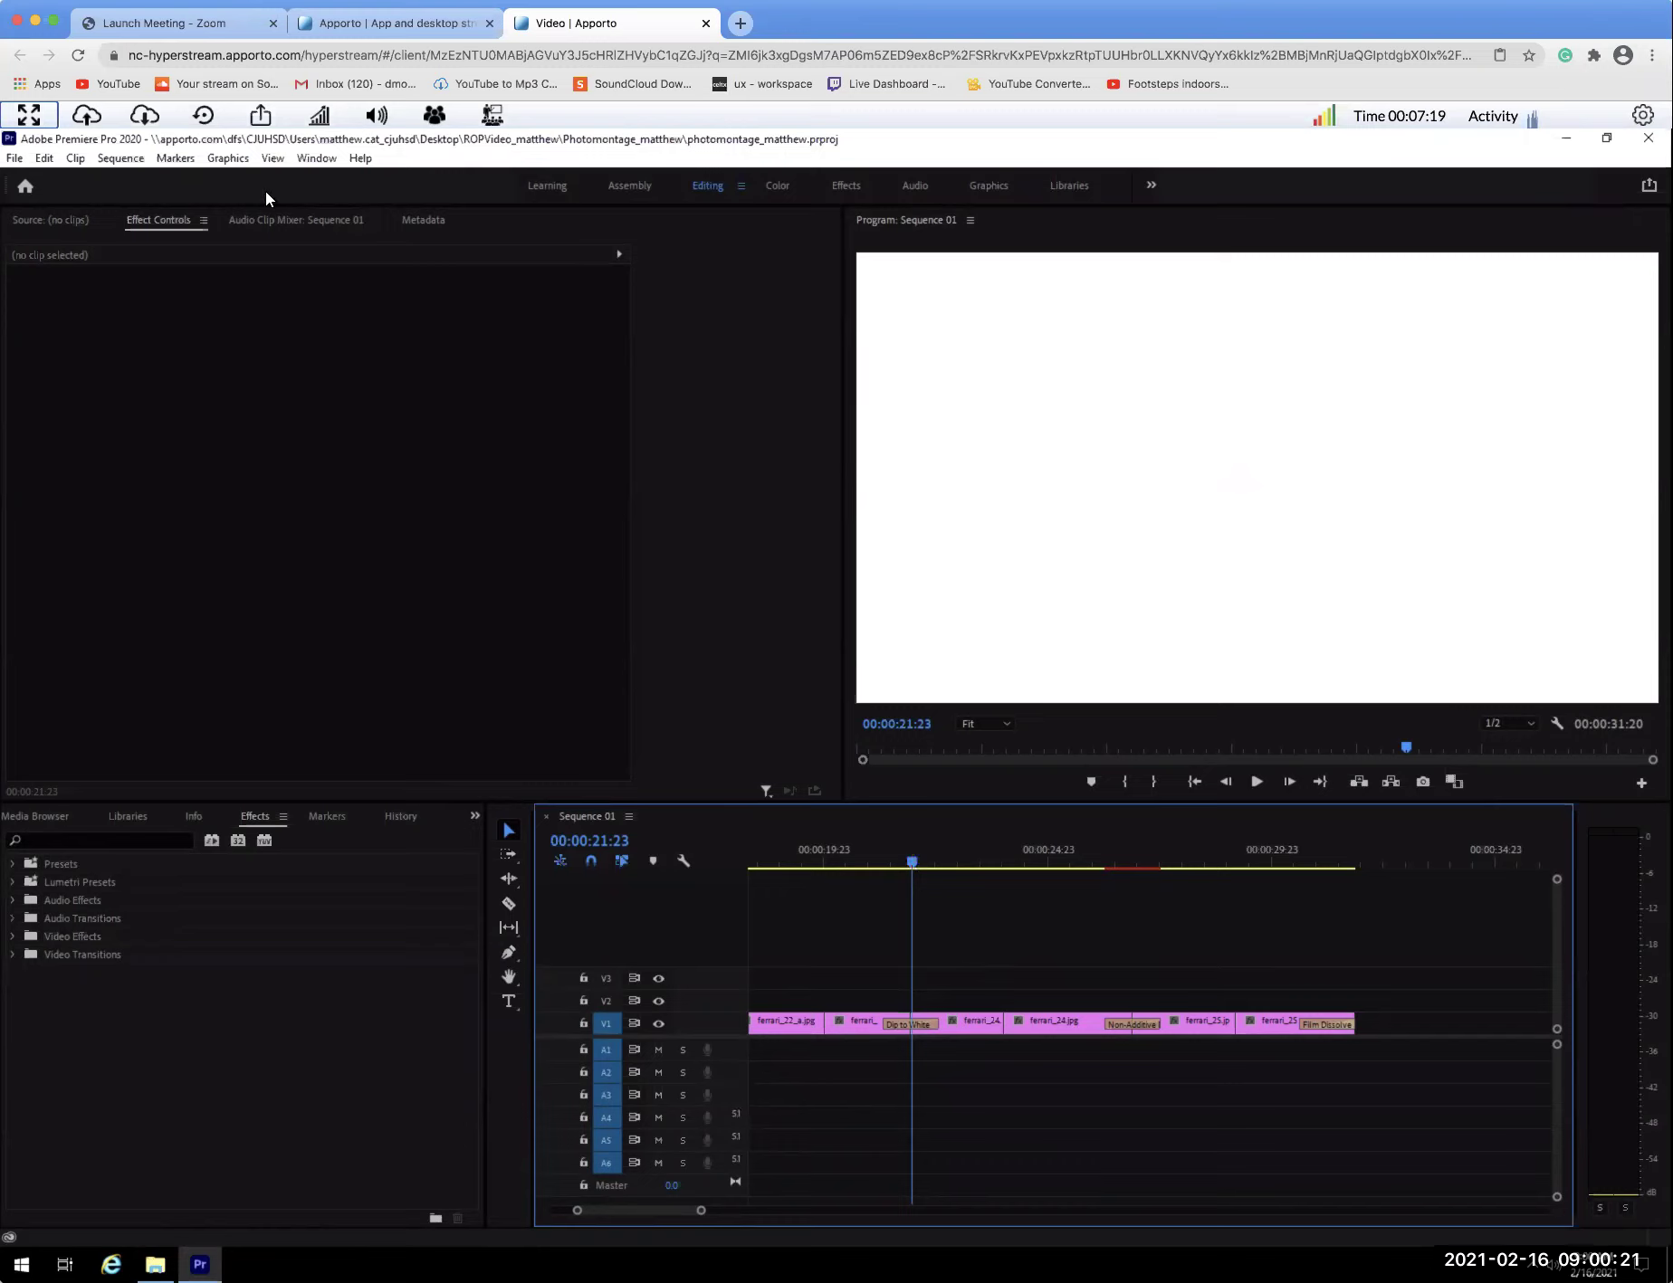
Add a new text layer to the sequence at 00:00:21:23, above the ferrari picture clips.
click(230, 160)
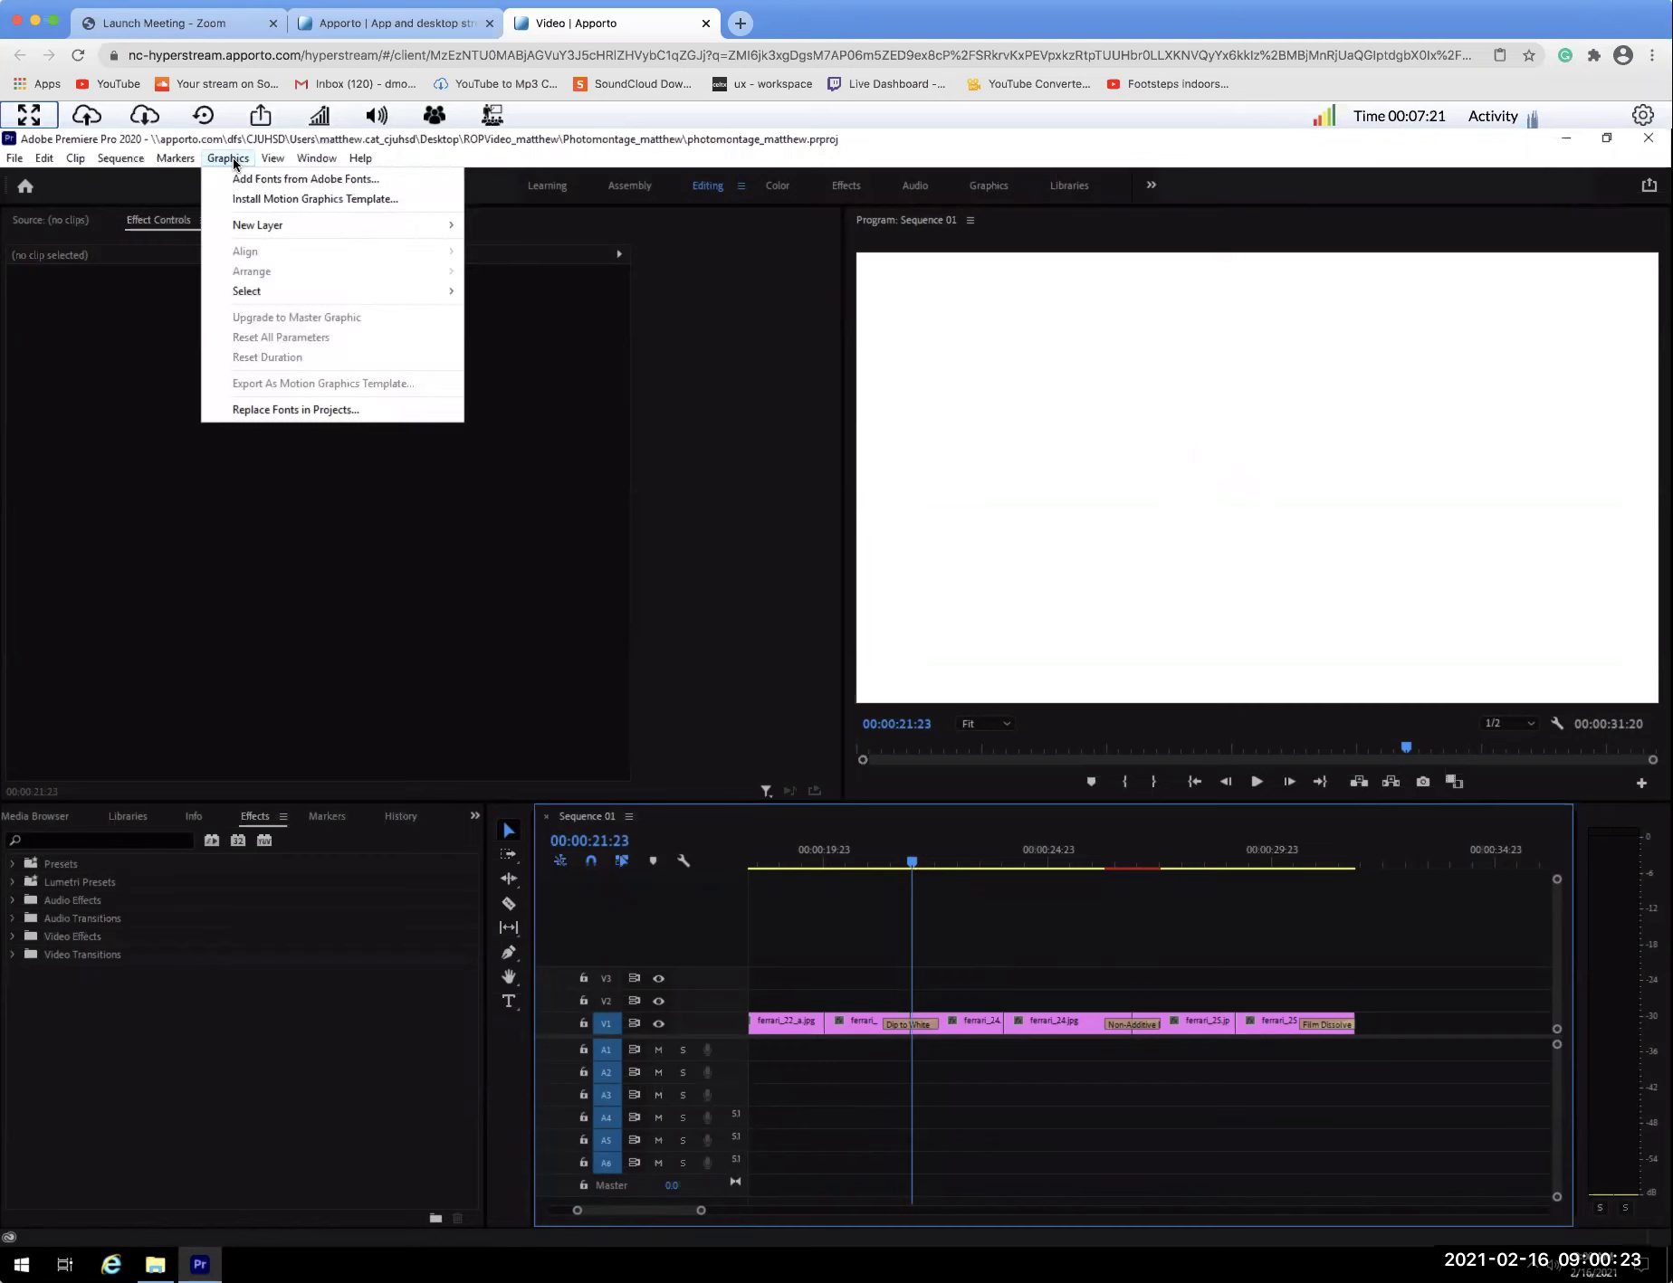
mouse_move(254, 225)
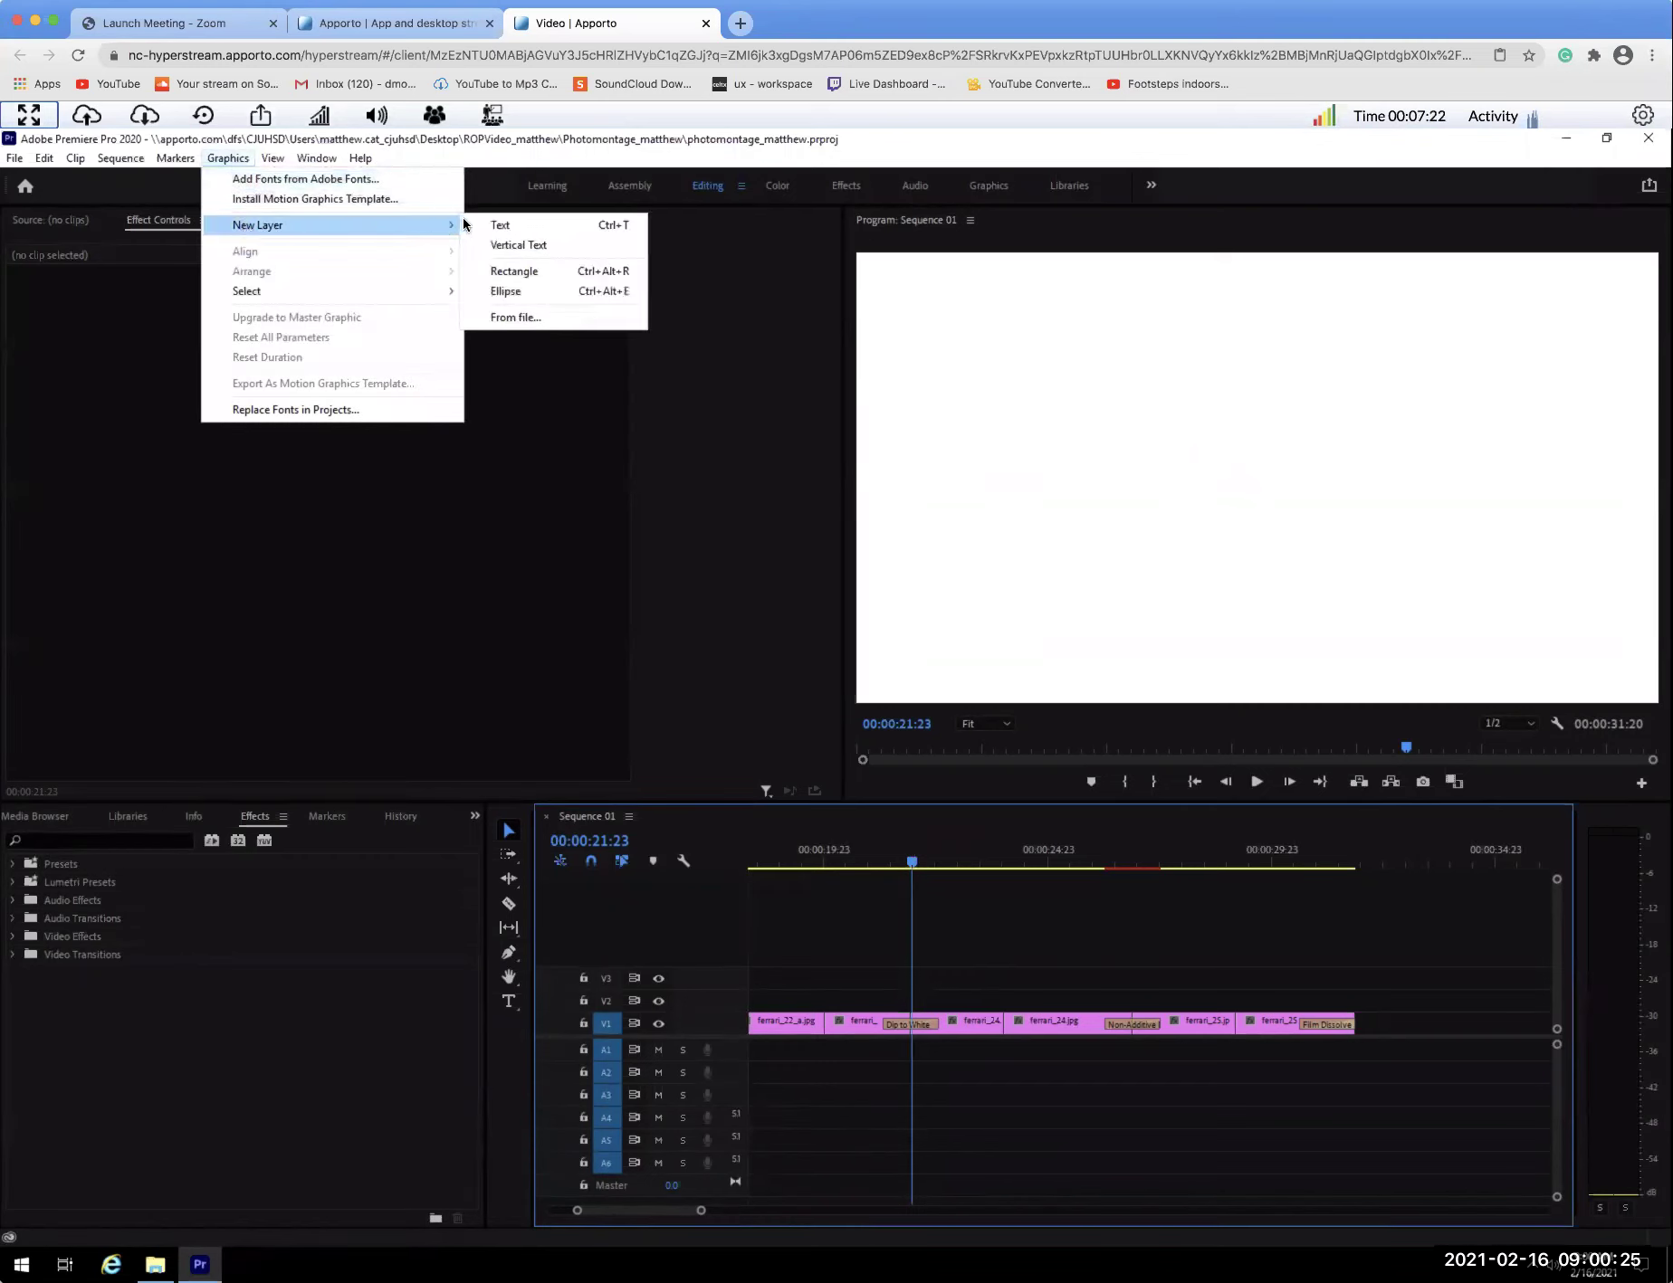
click(501, 227)
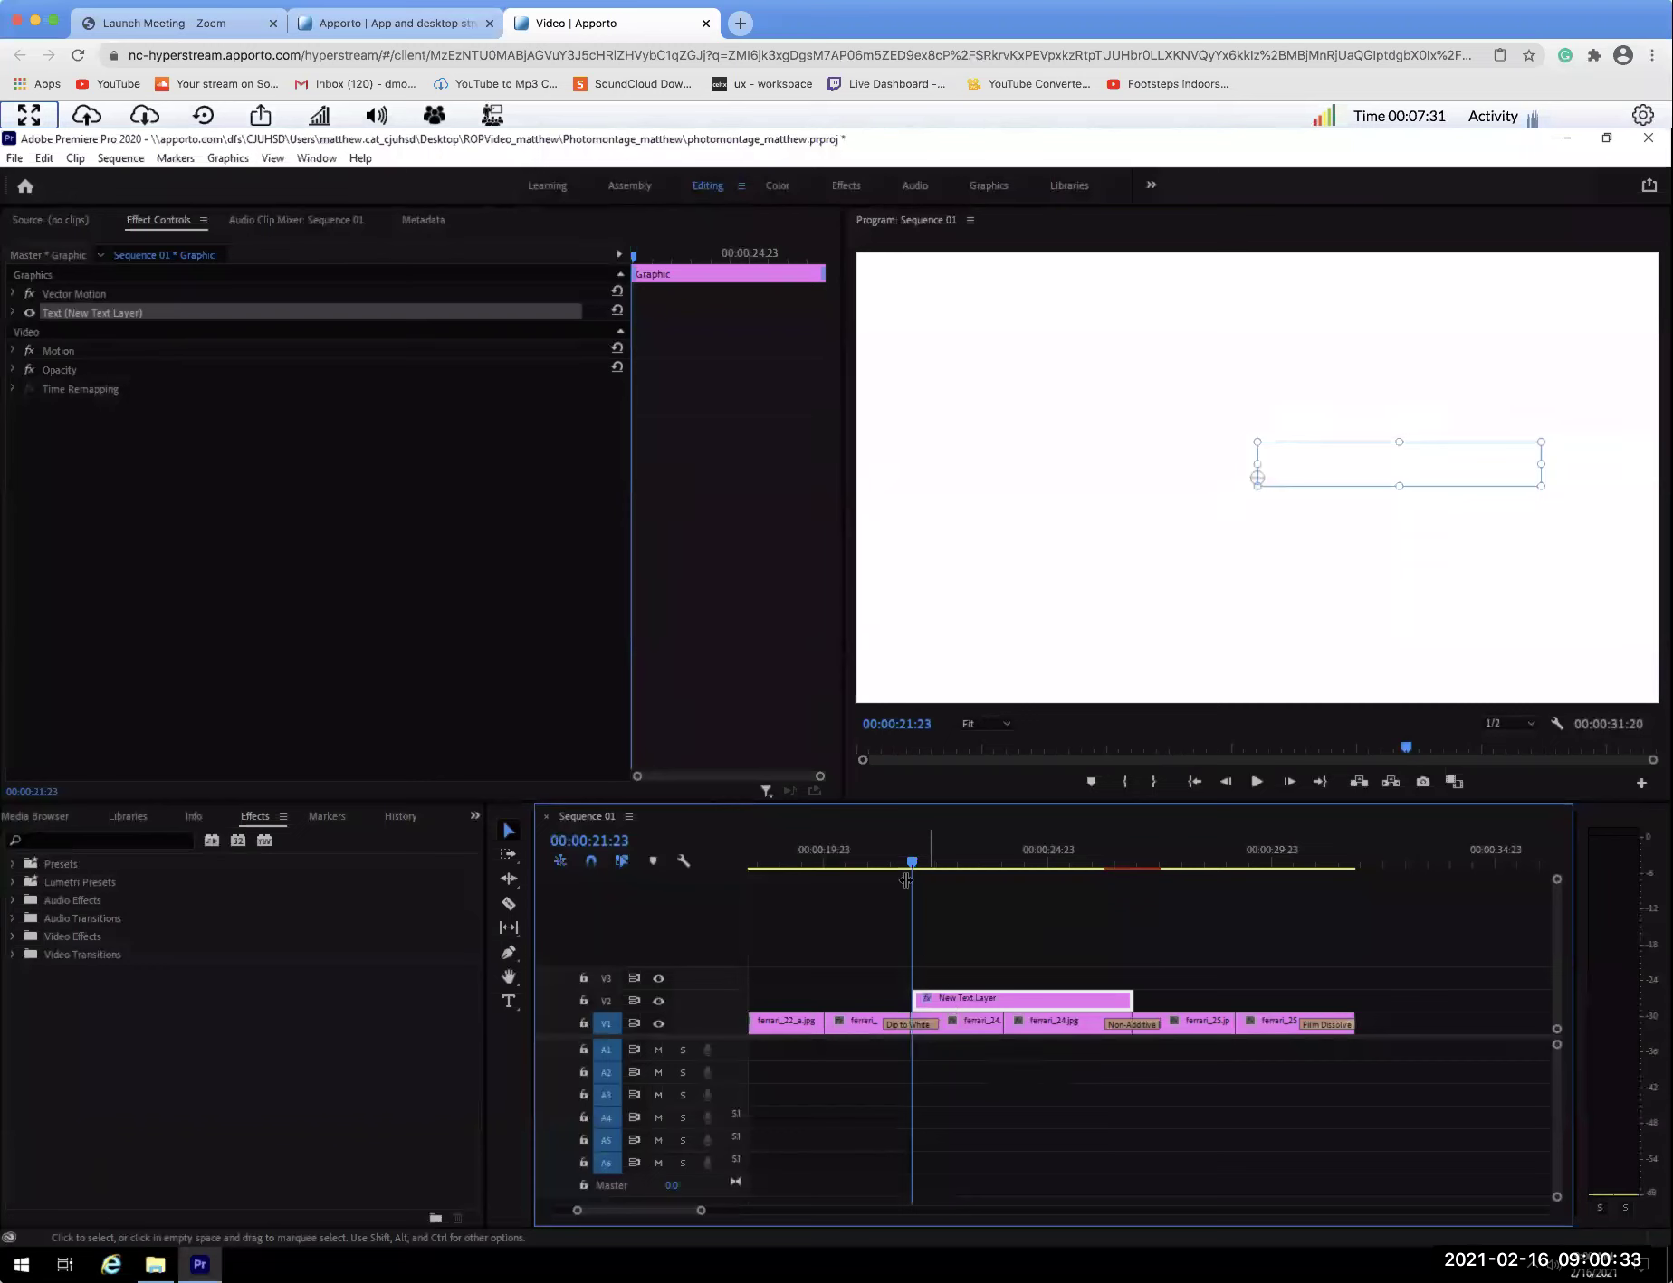
Replace the placeholder text with "Ferrari F-50" and move the title over the car picture in the frame.
drag(912, 861, 949, 862)
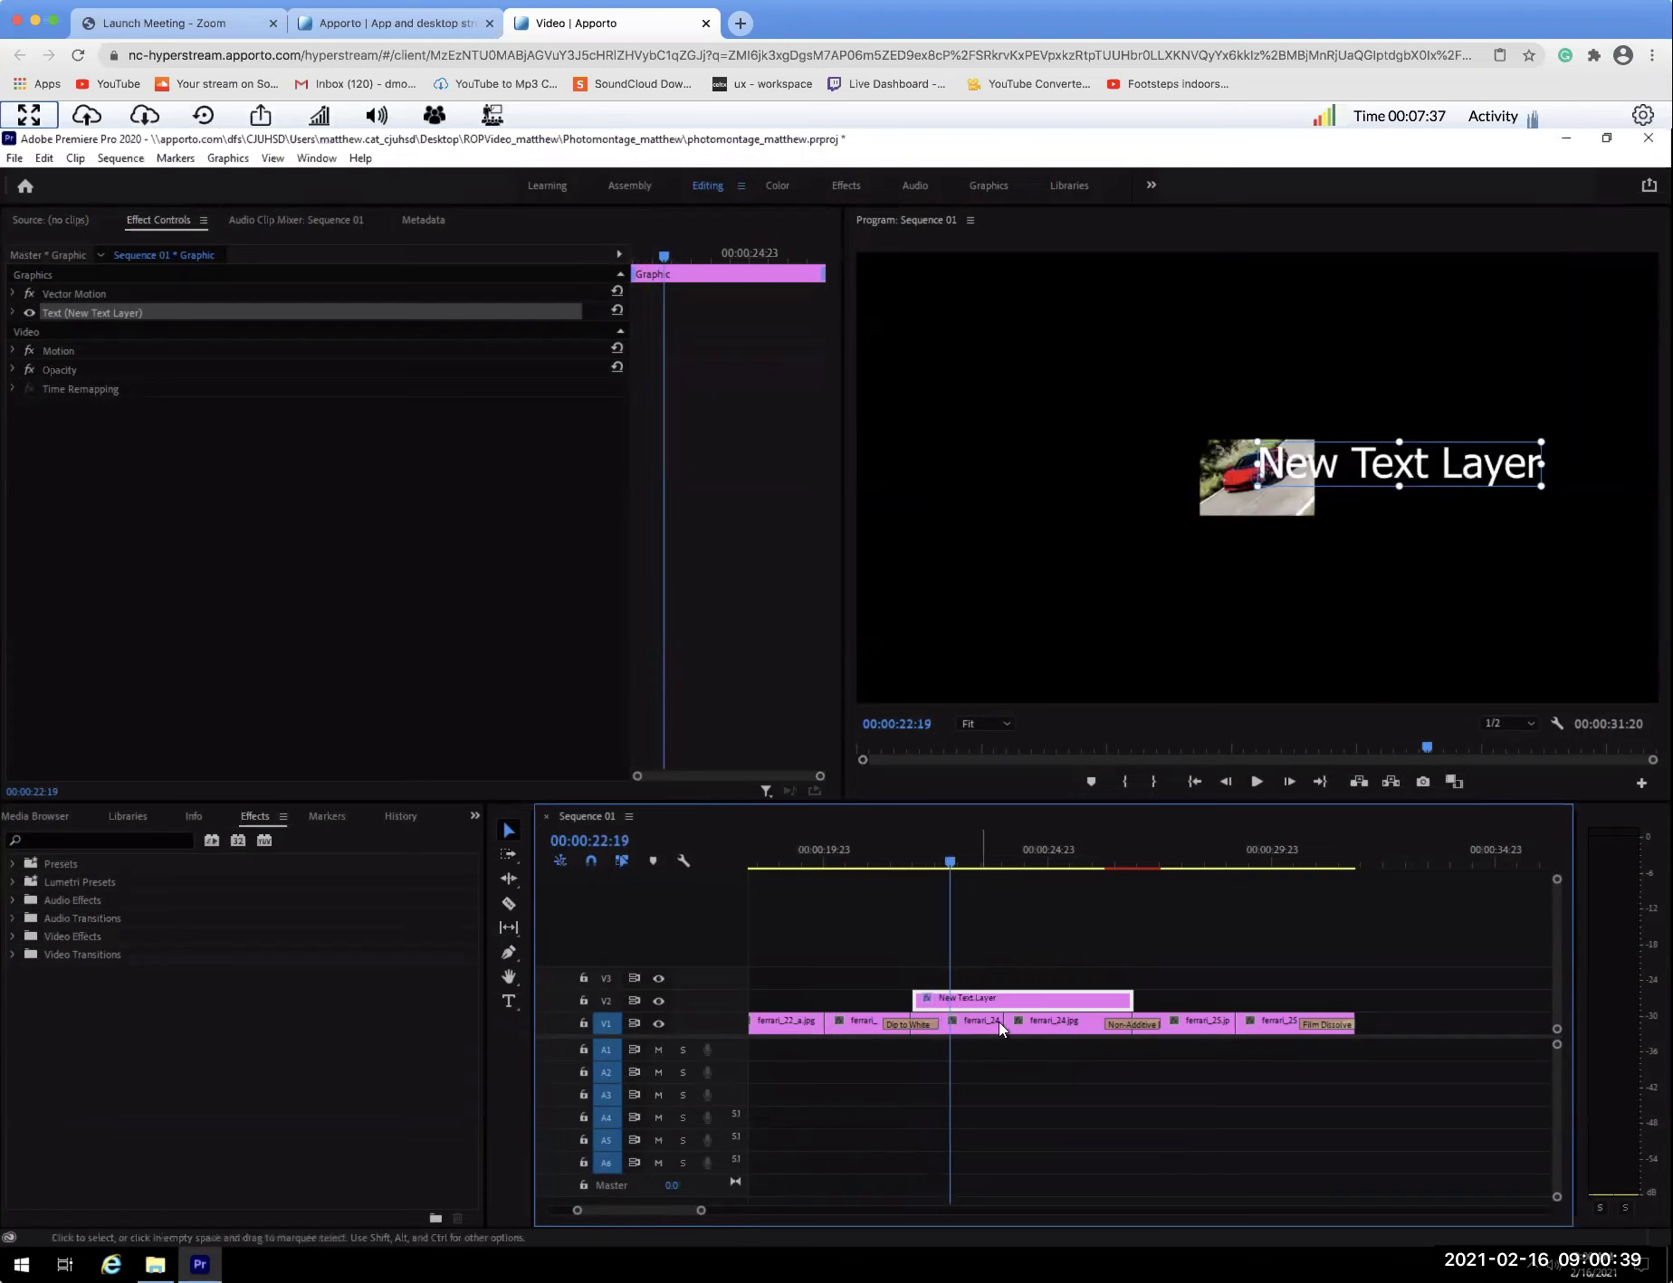
click(1419, 470)
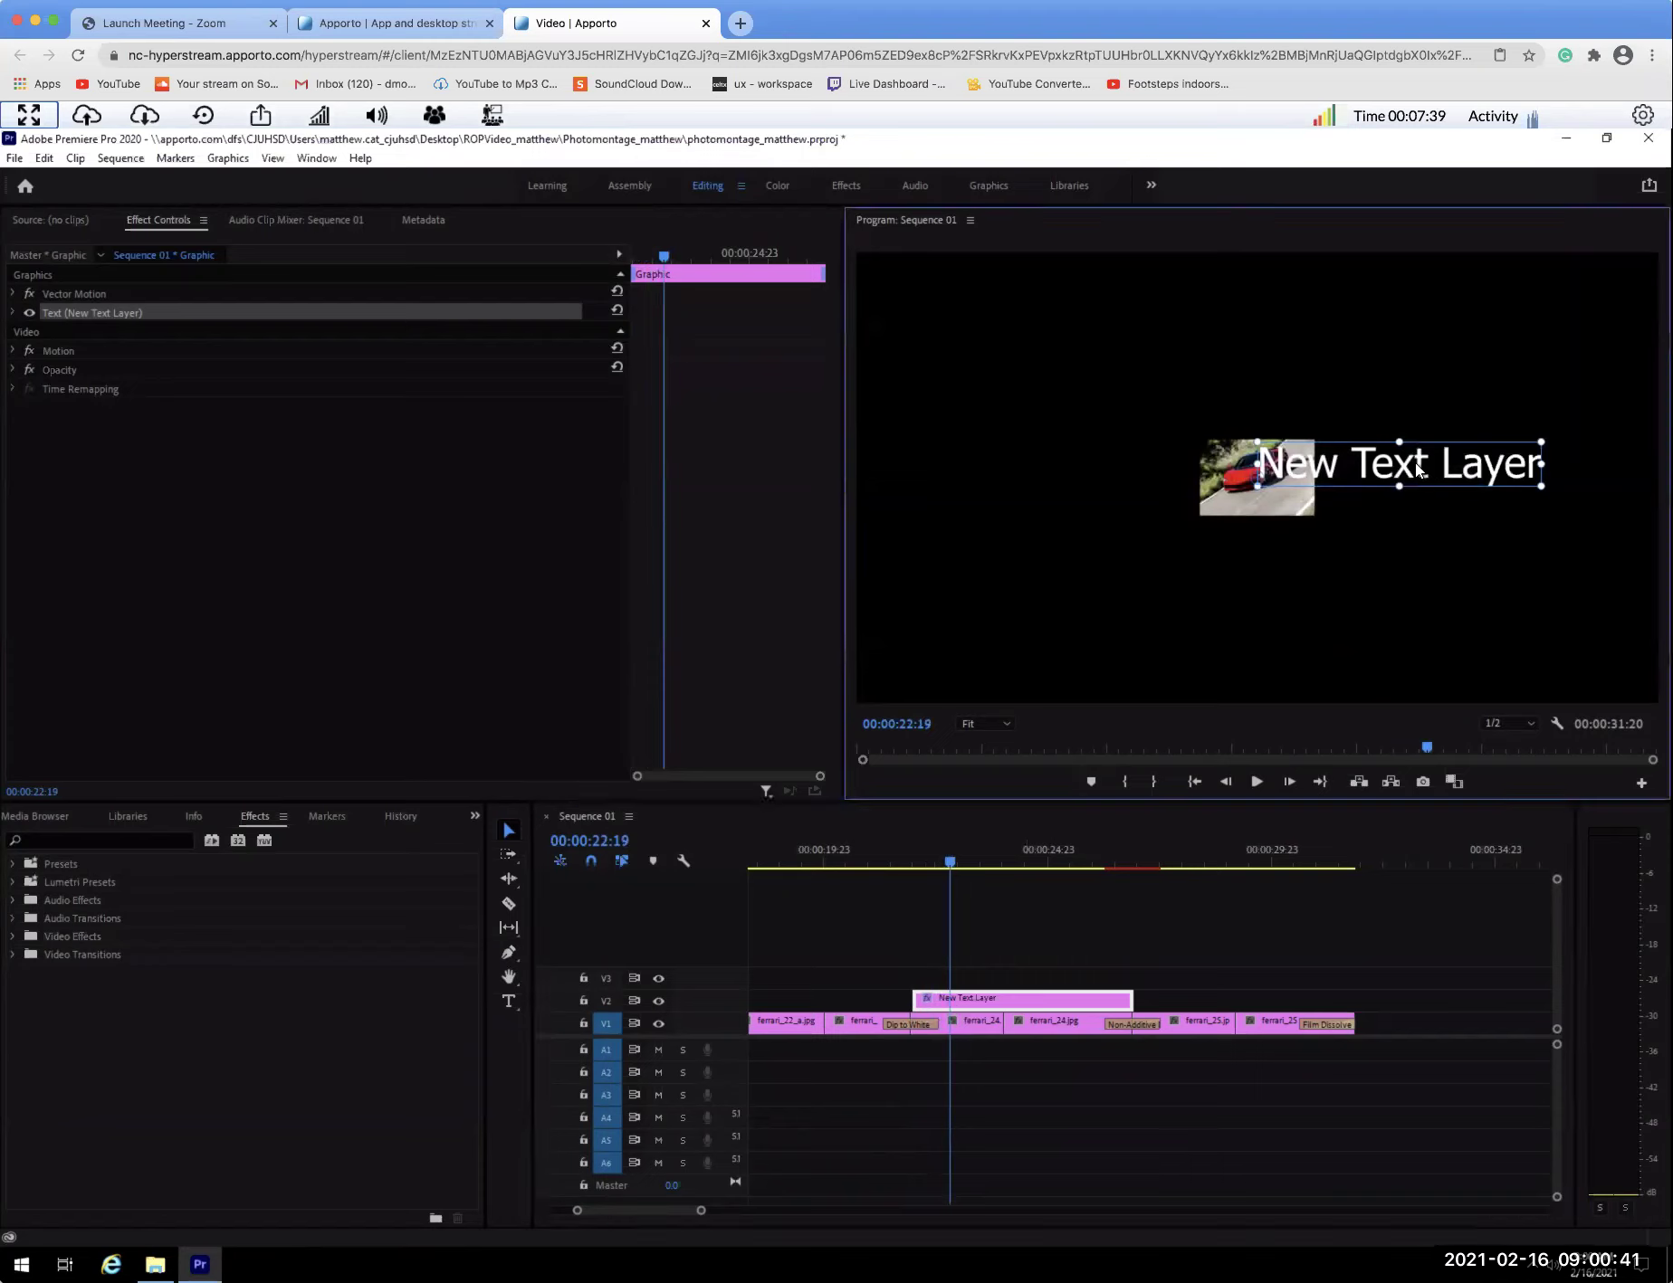
double_click(1417, 469)
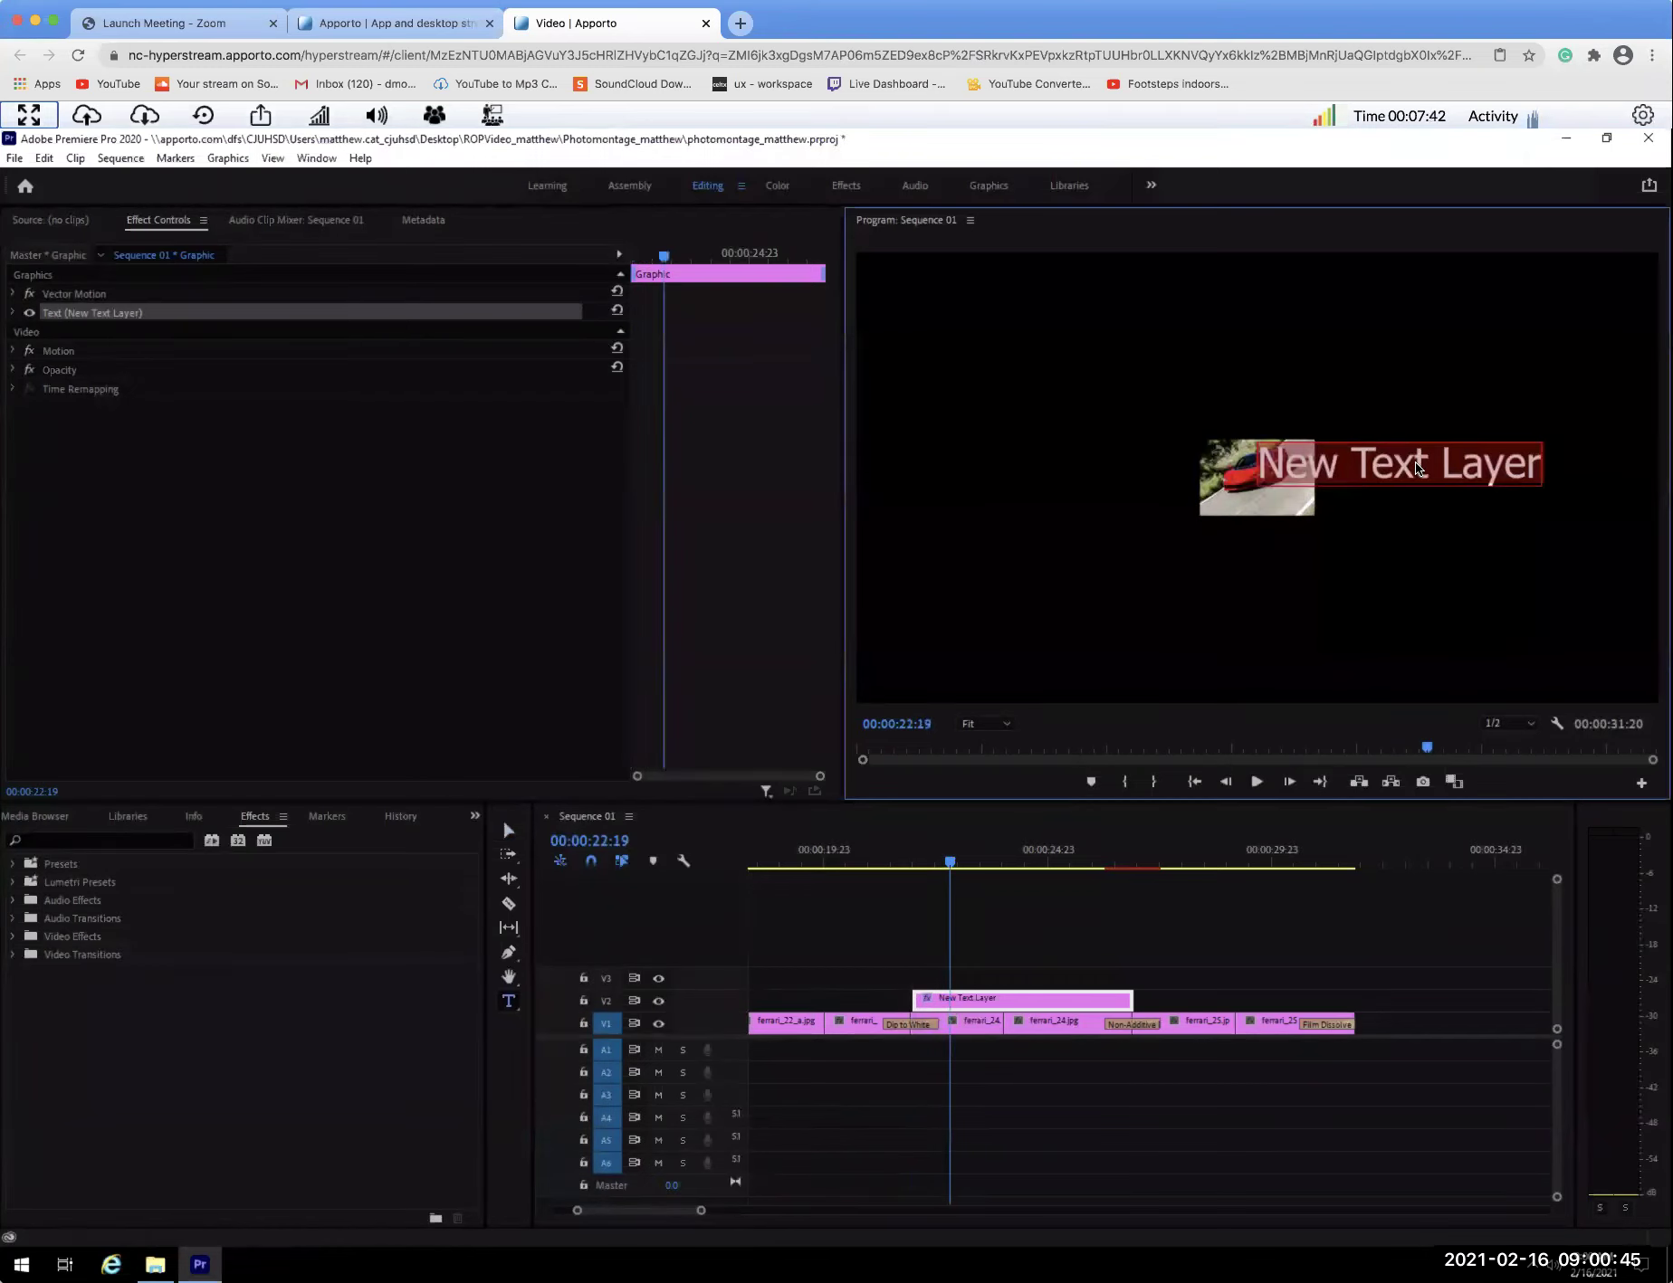
text(Ferra)
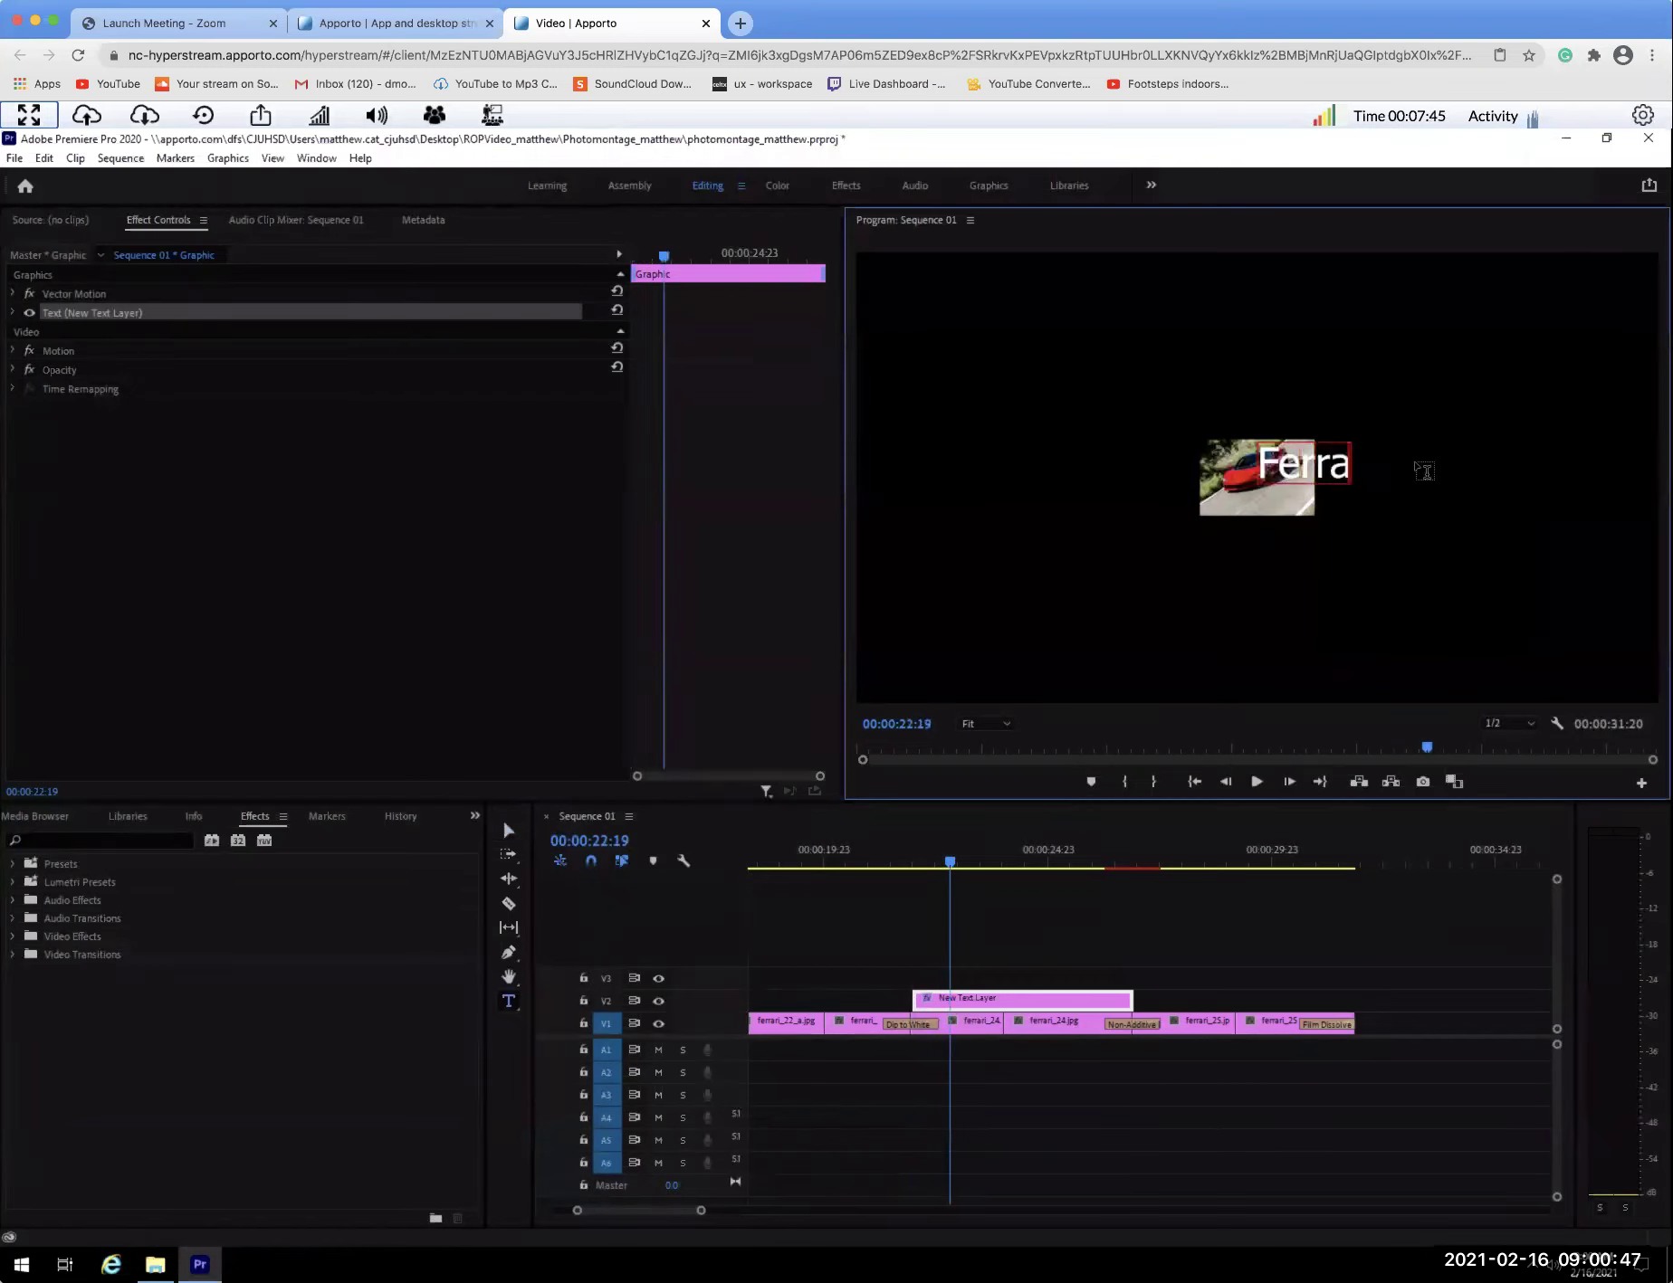
text(ri F)
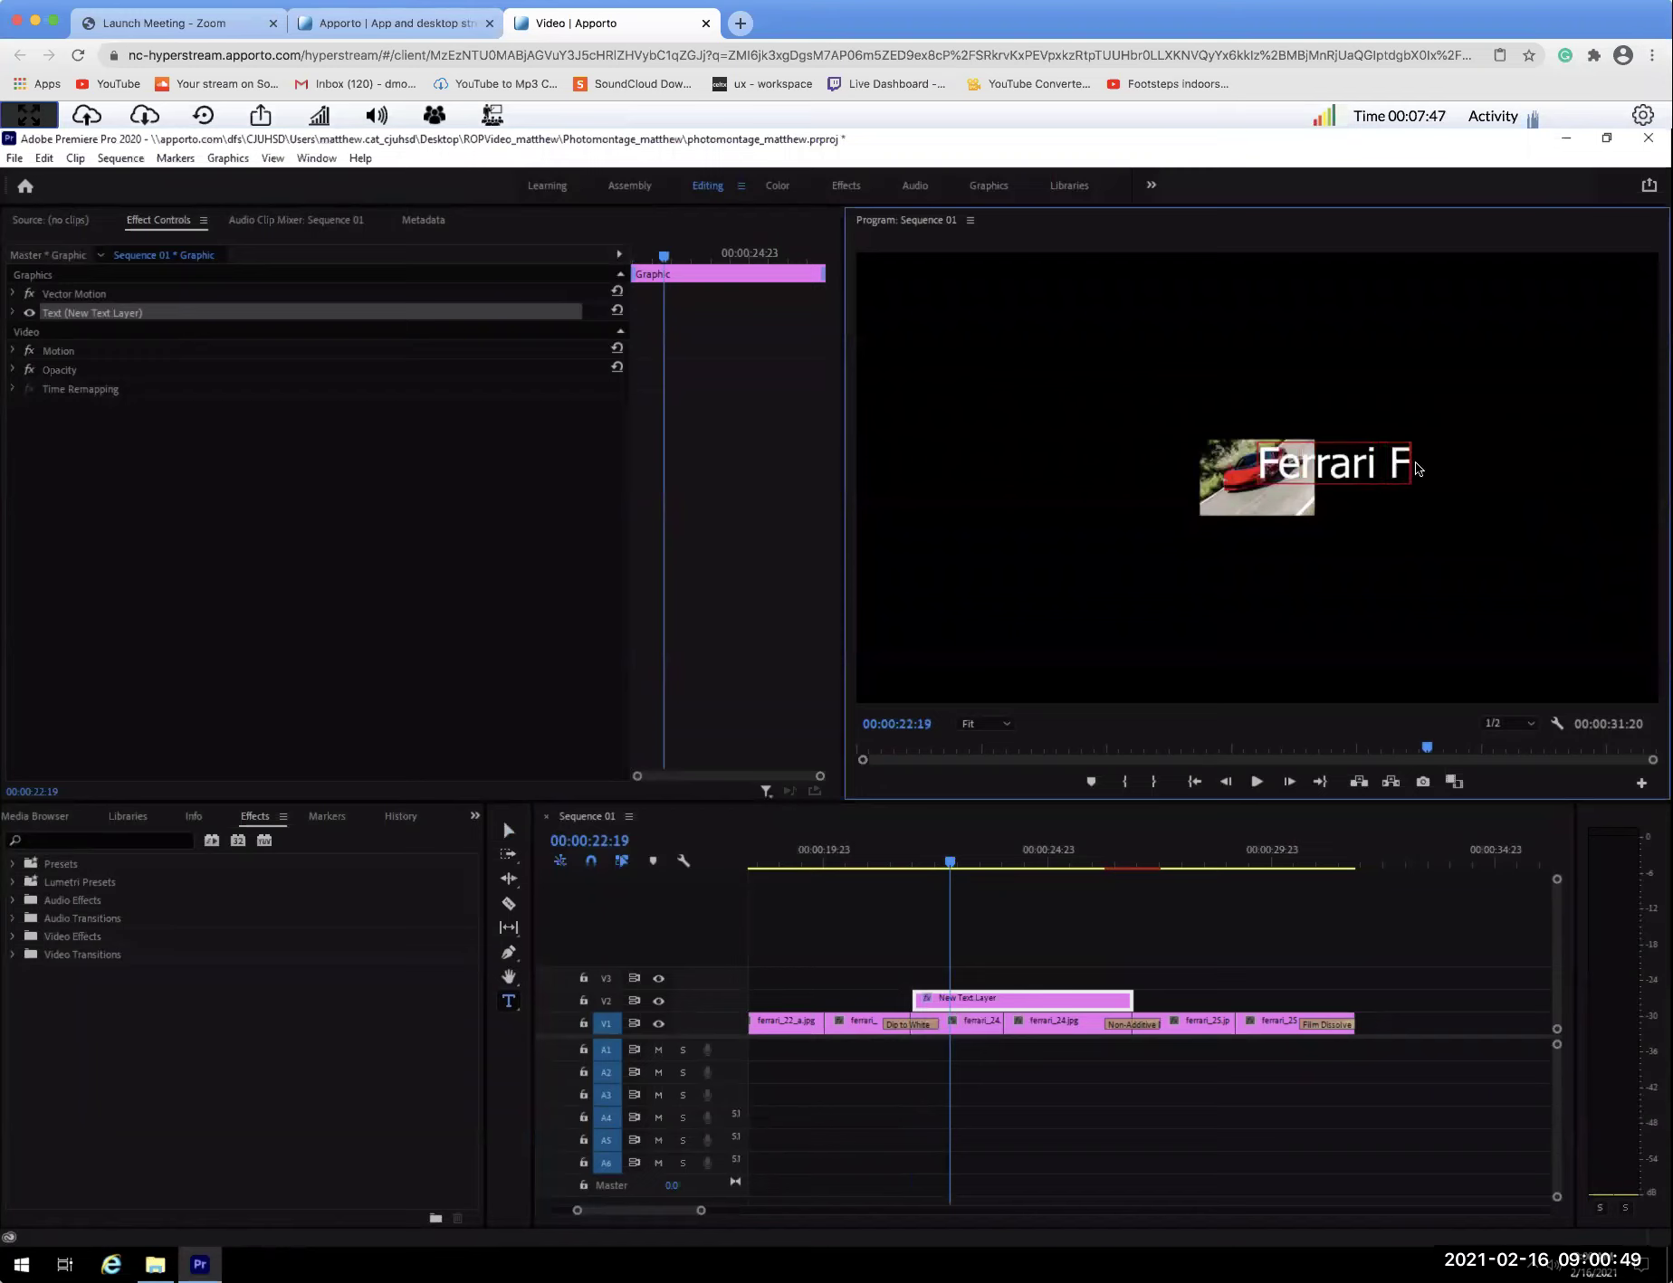
text(-50)
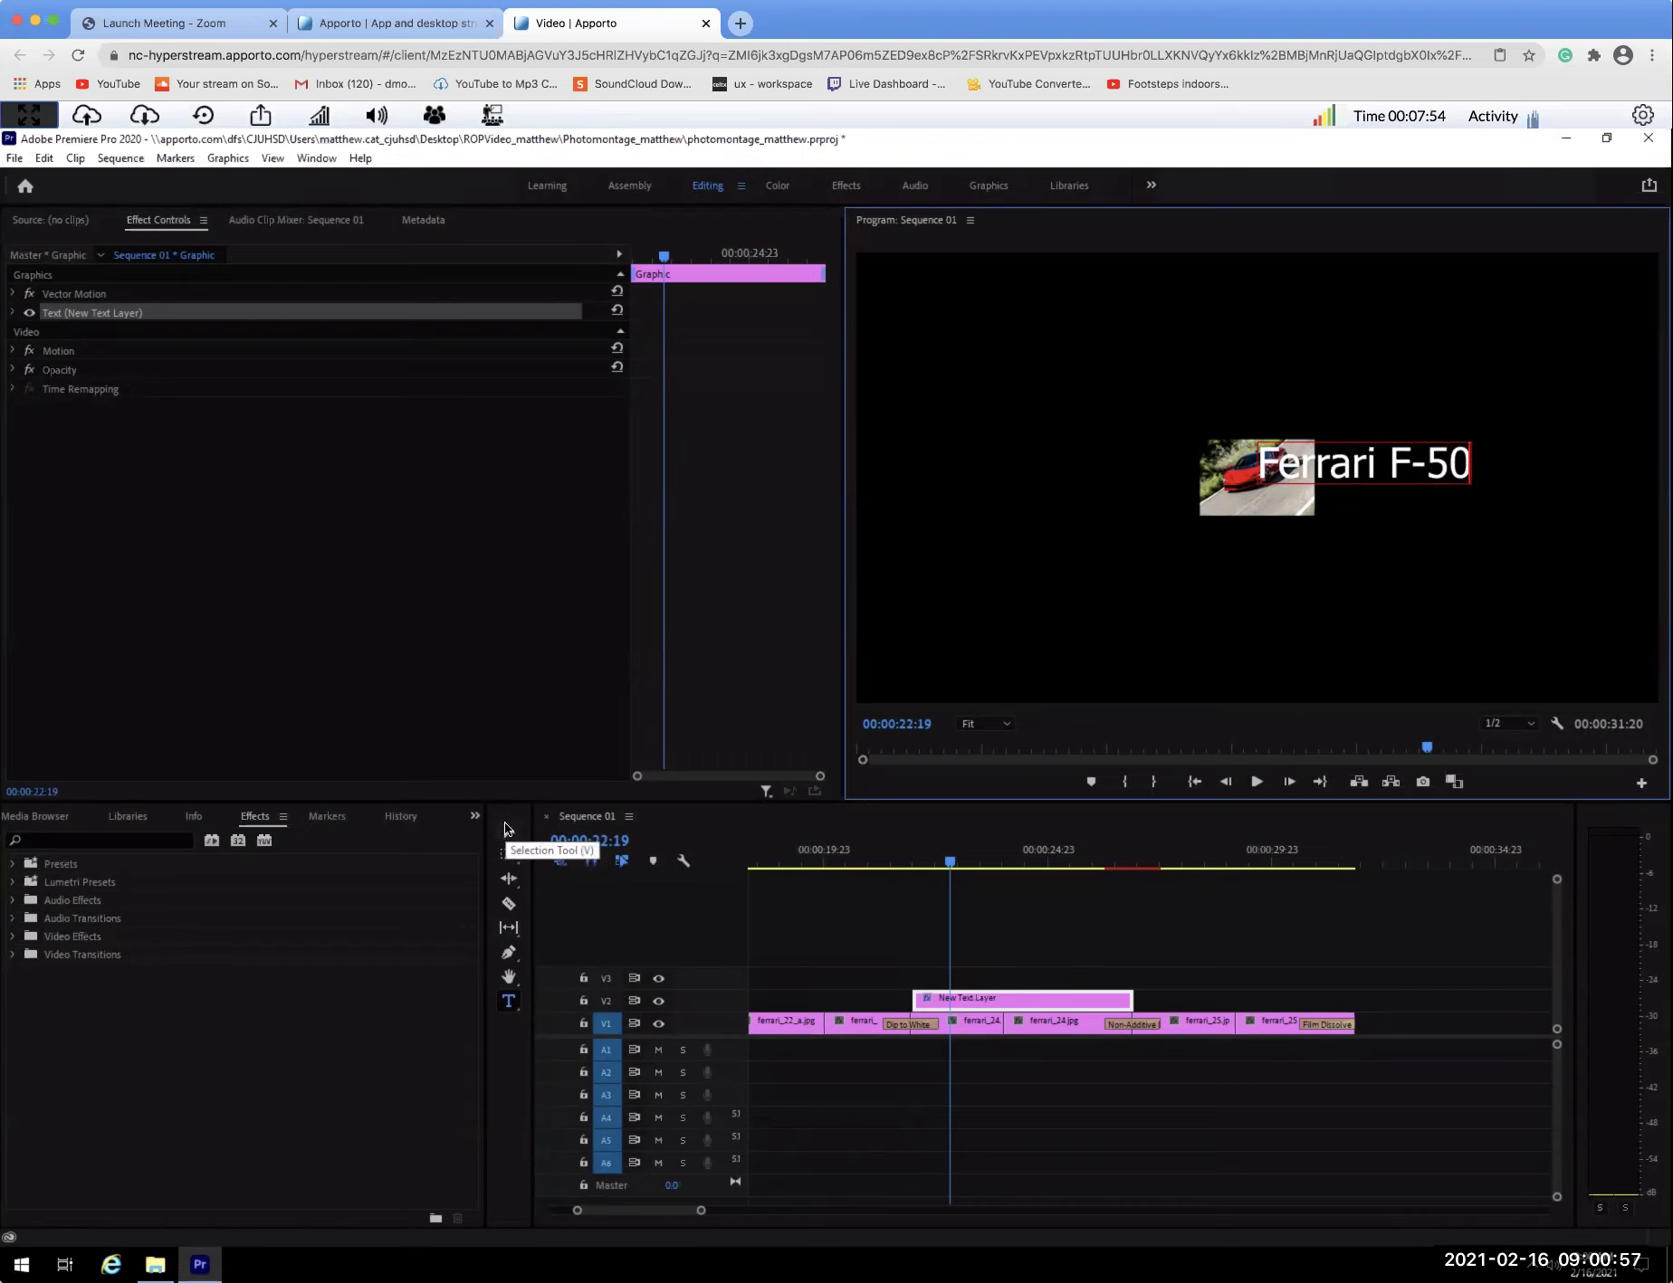
click(507, 829)
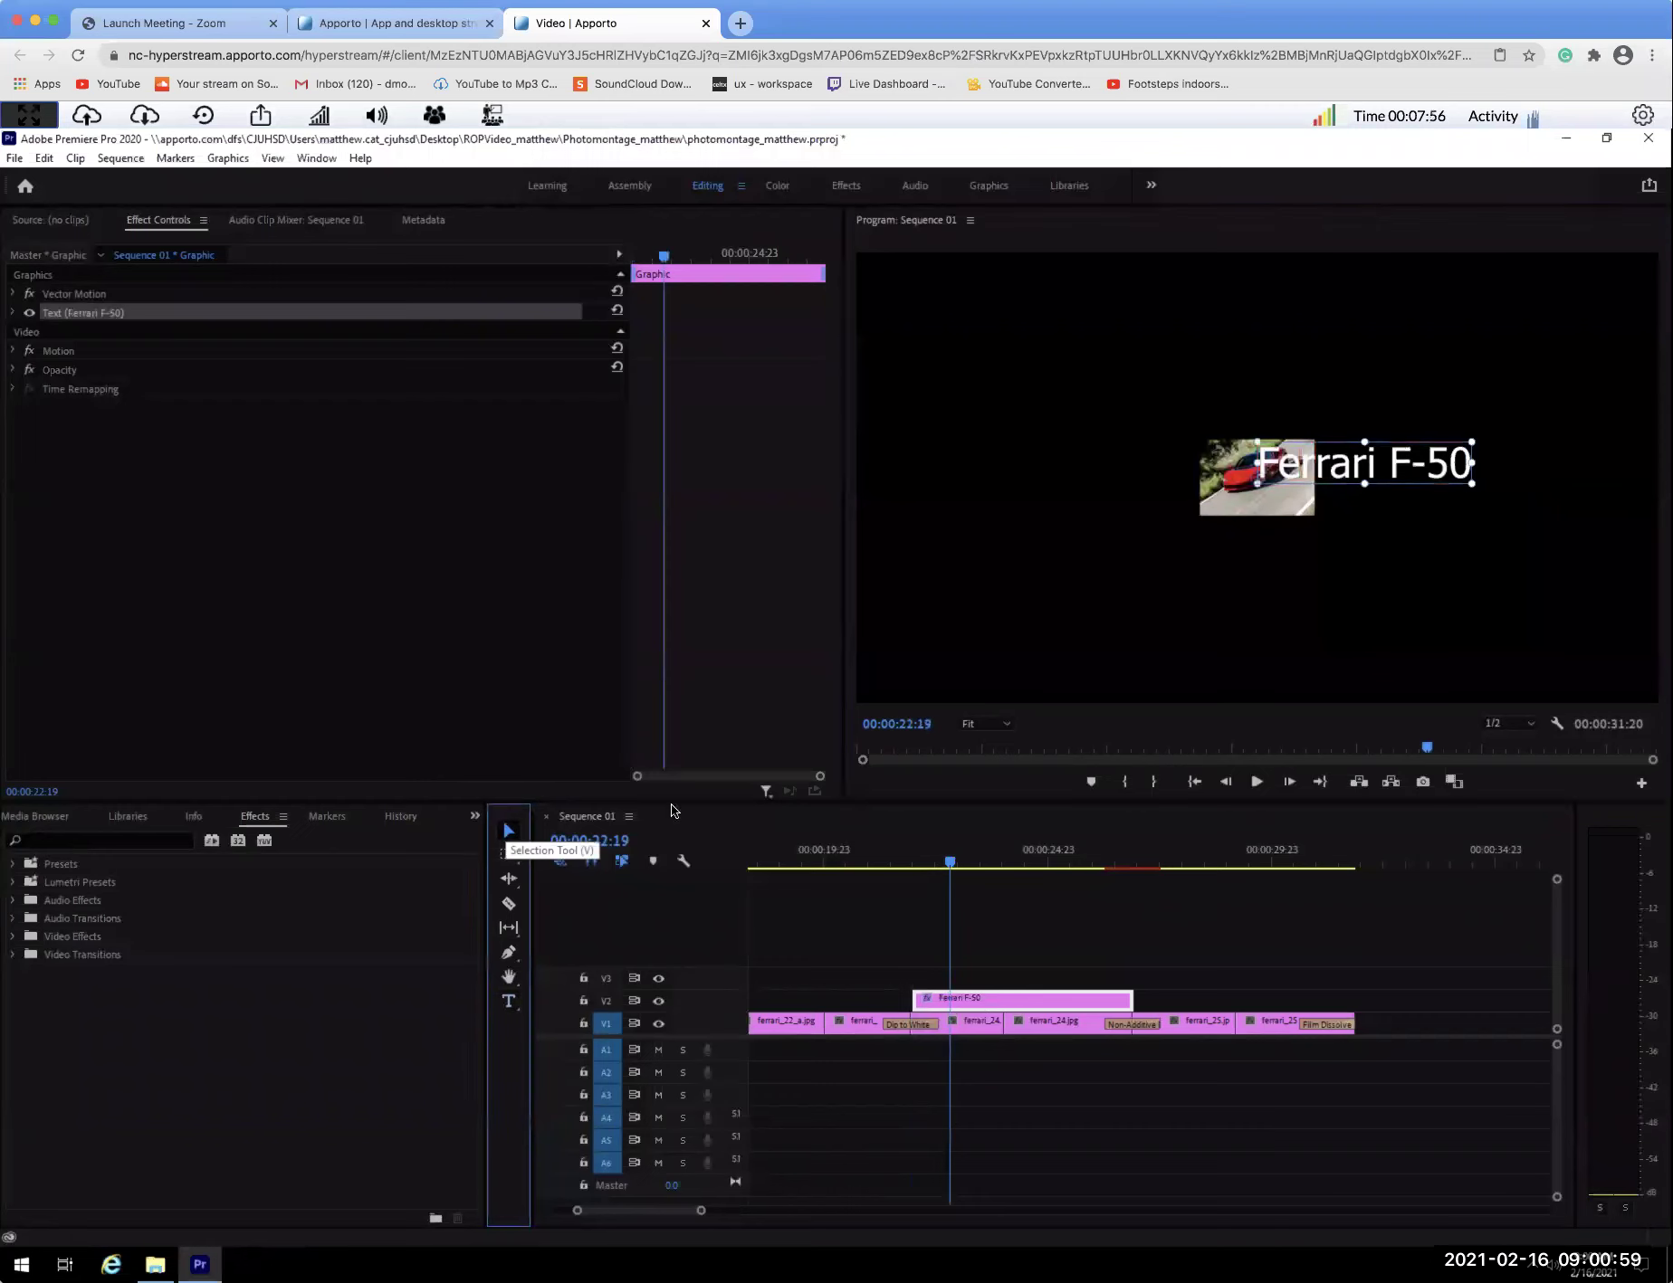
drag(1405, 470, 1305, 458)
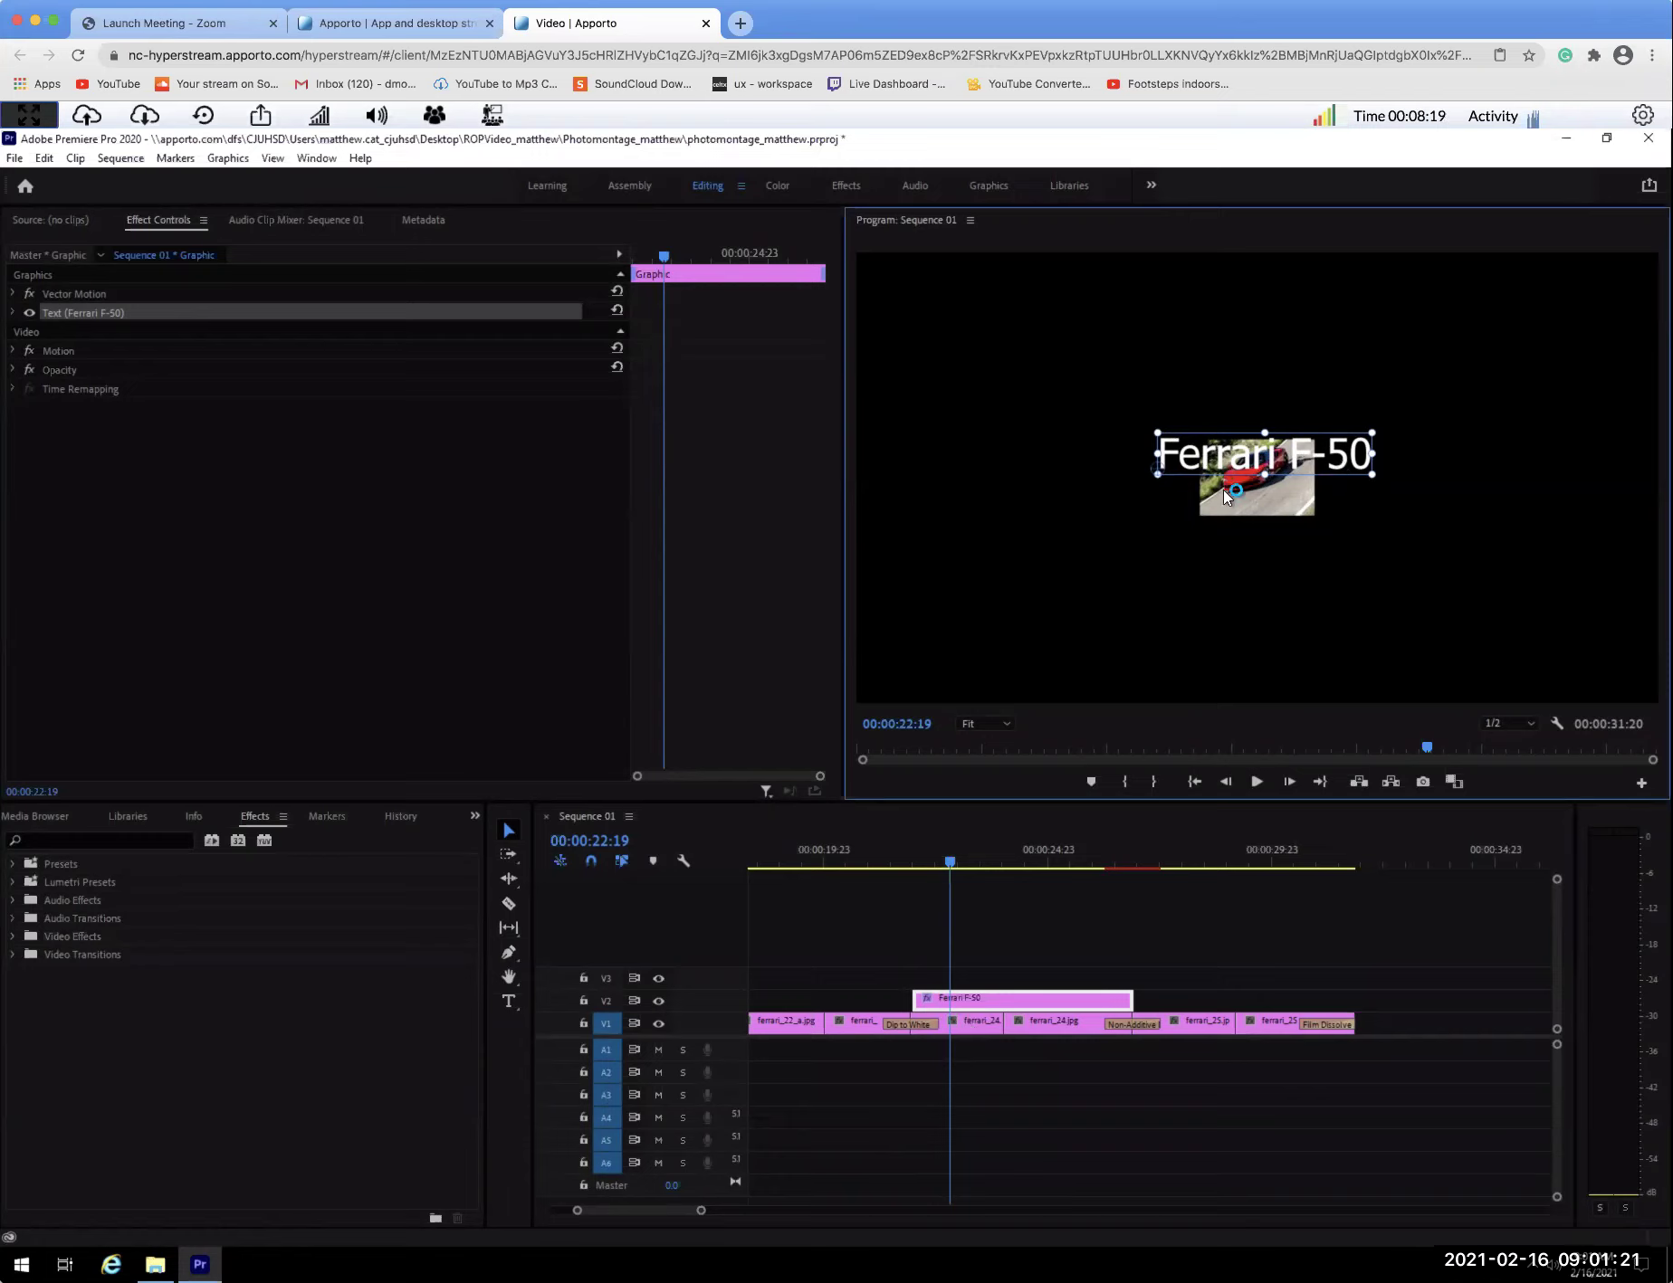
Set the Ferrari F-50 title's font to Verdana Bold at size 140.
double_click(1298, 443)
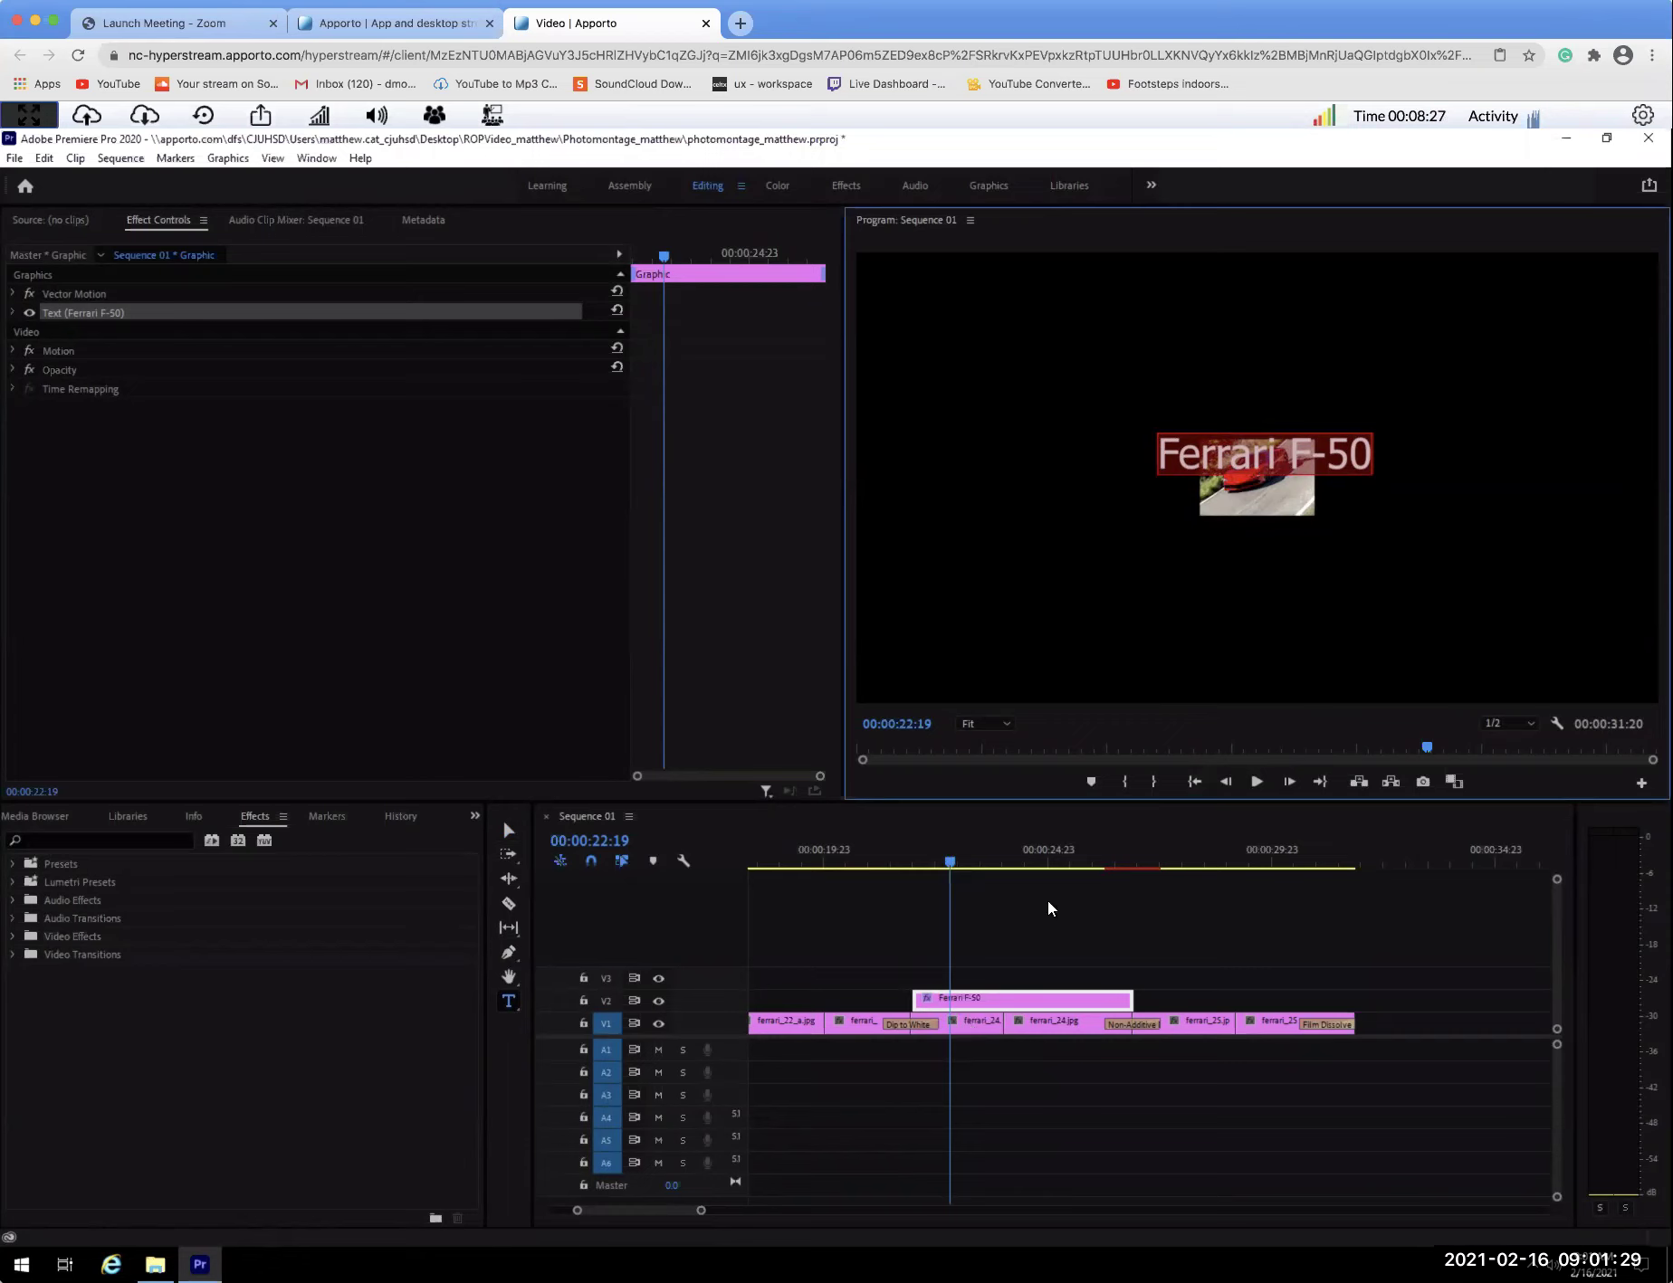
click(1018, 1002)
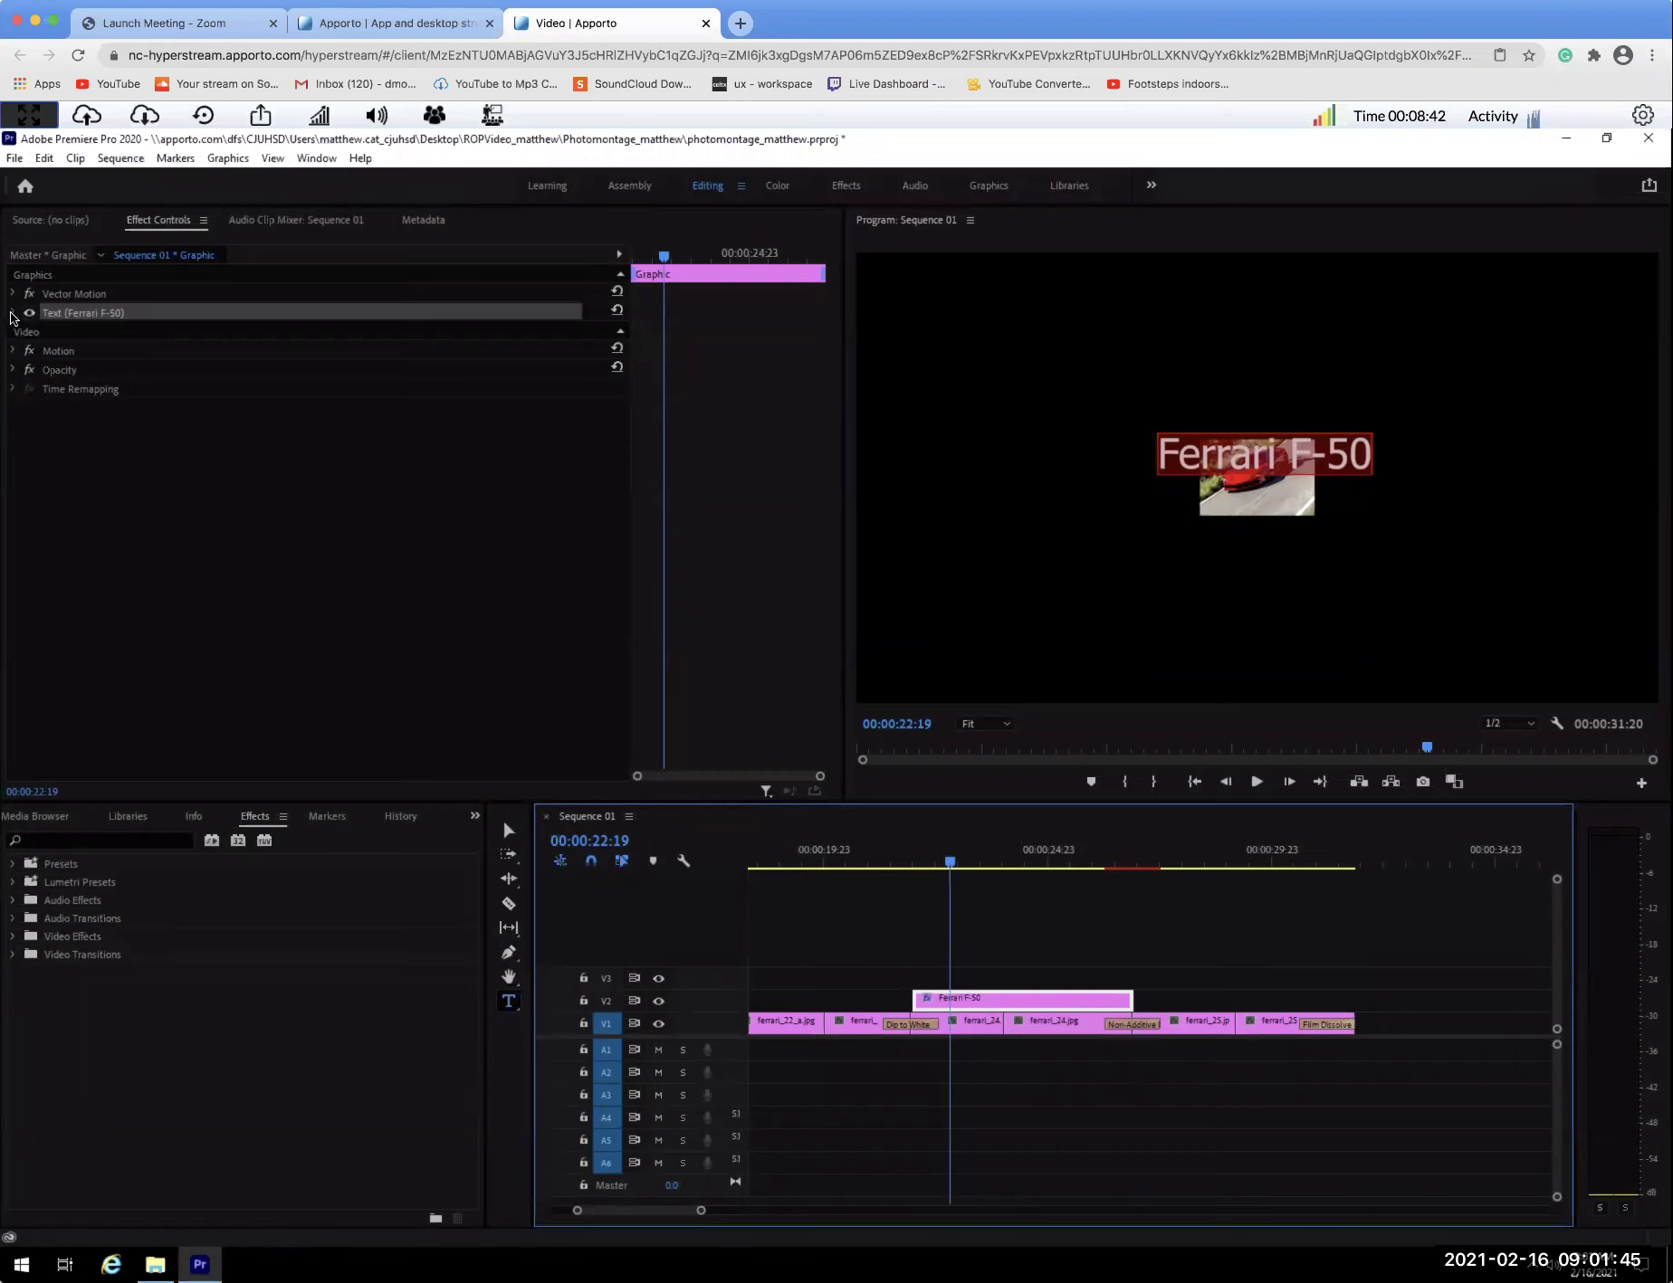
click(12, 314)
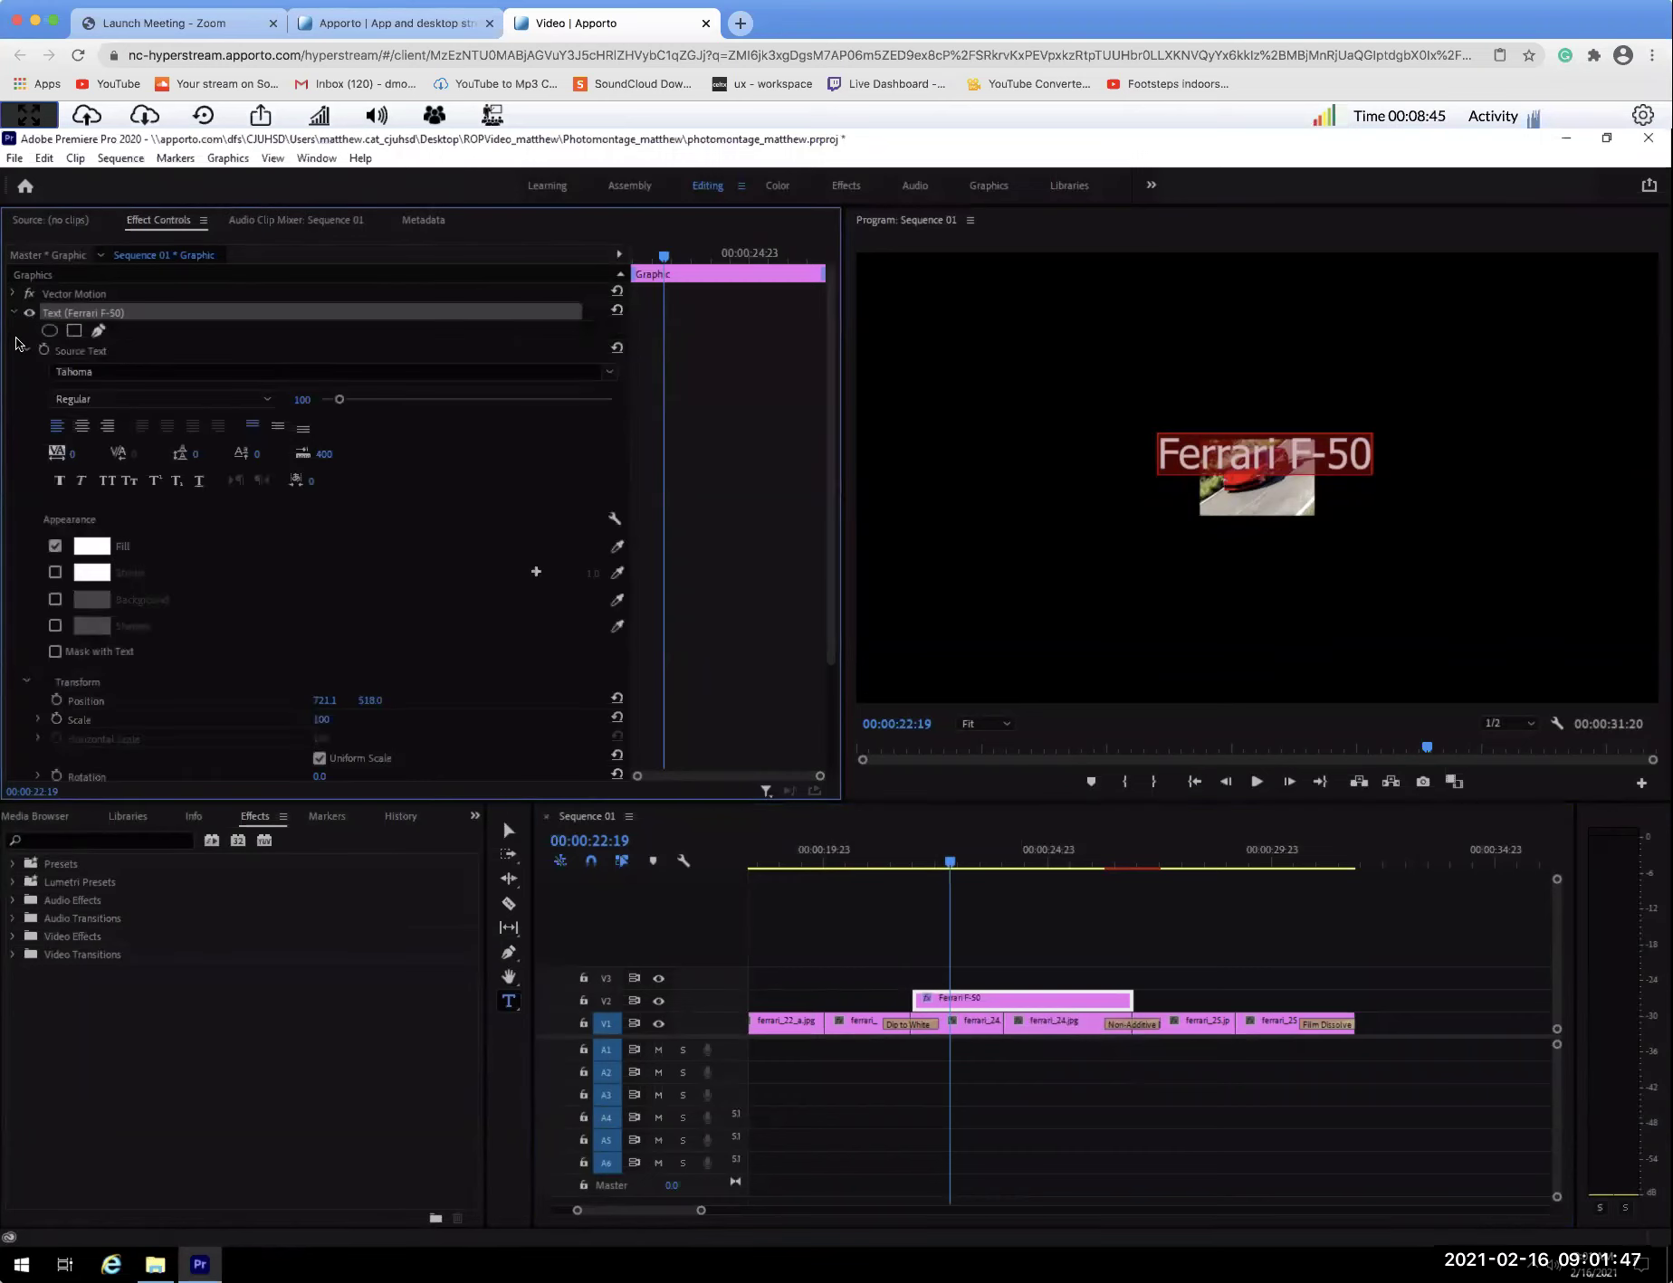
click(203, 374)
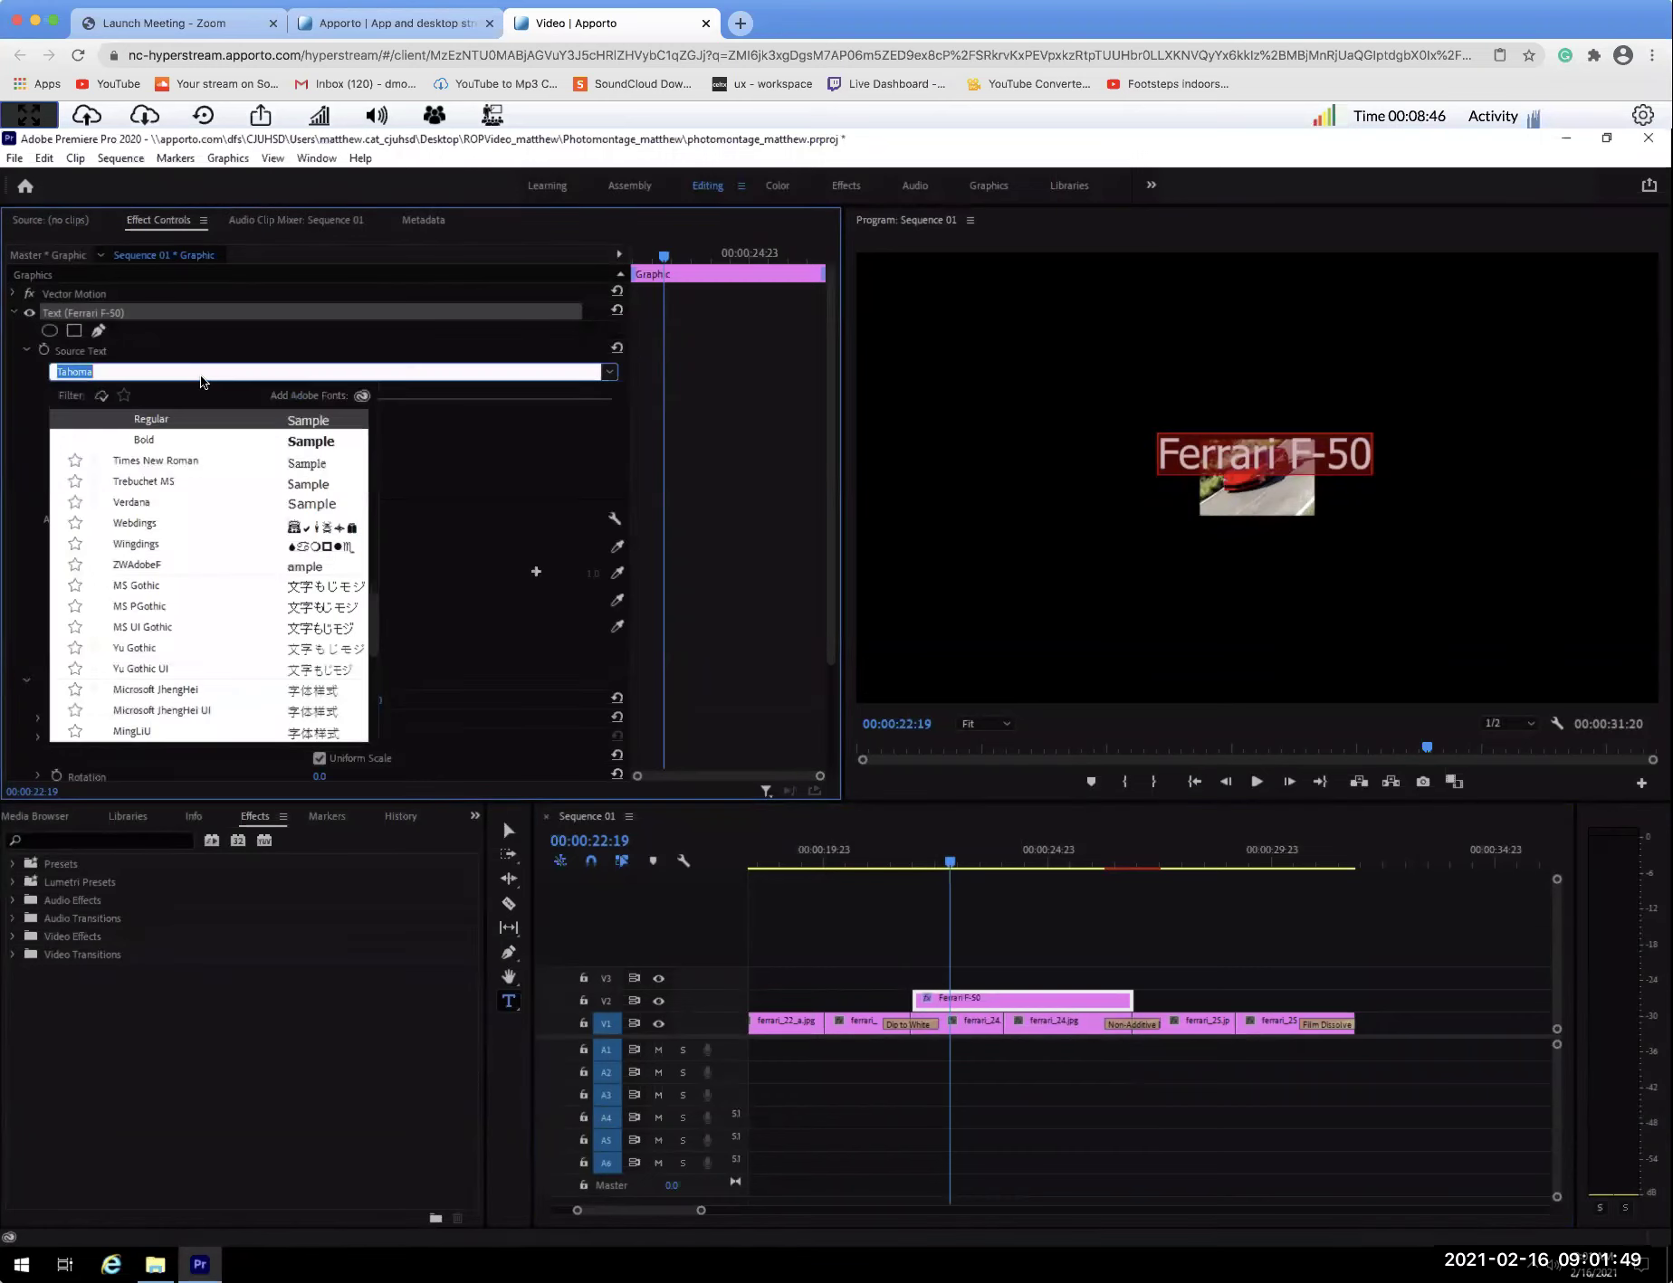
click(133, 503)
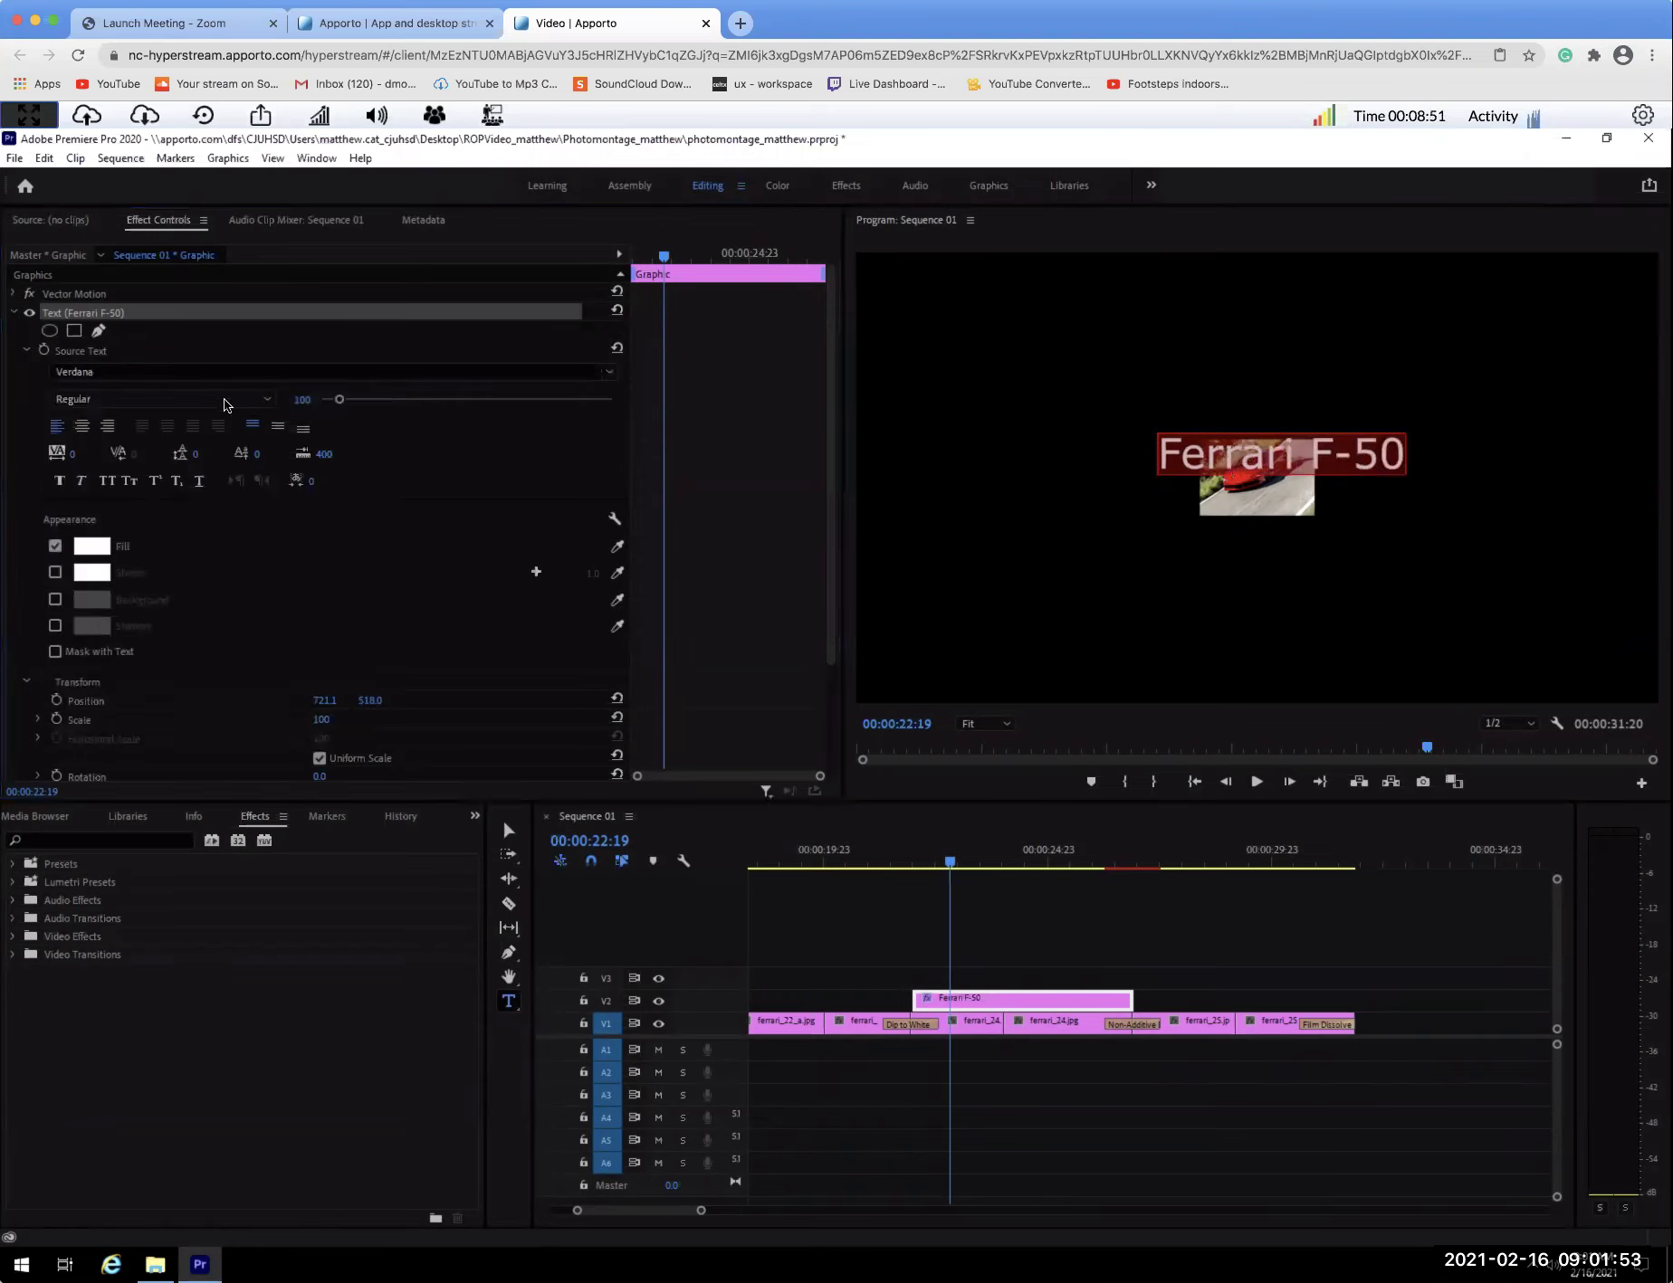
click(223, 399)
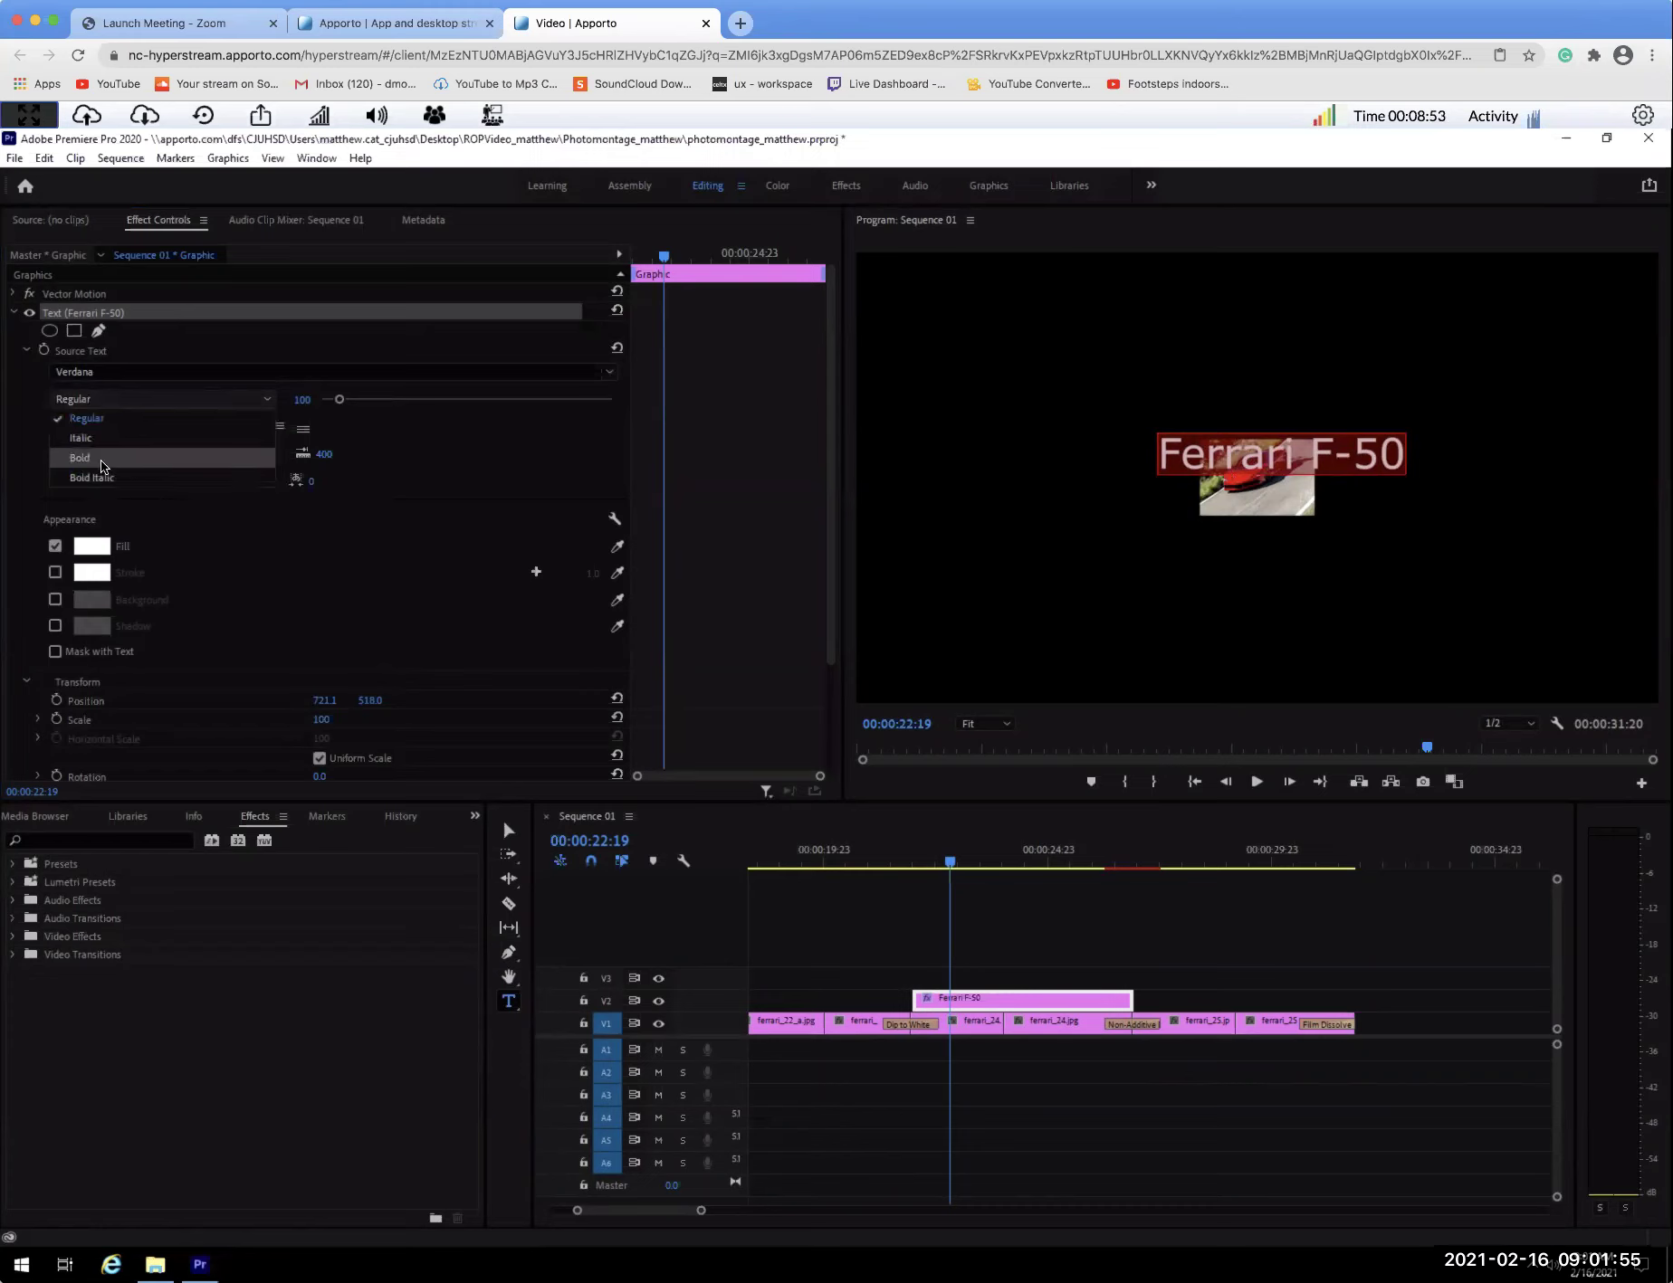
click(96, 457)
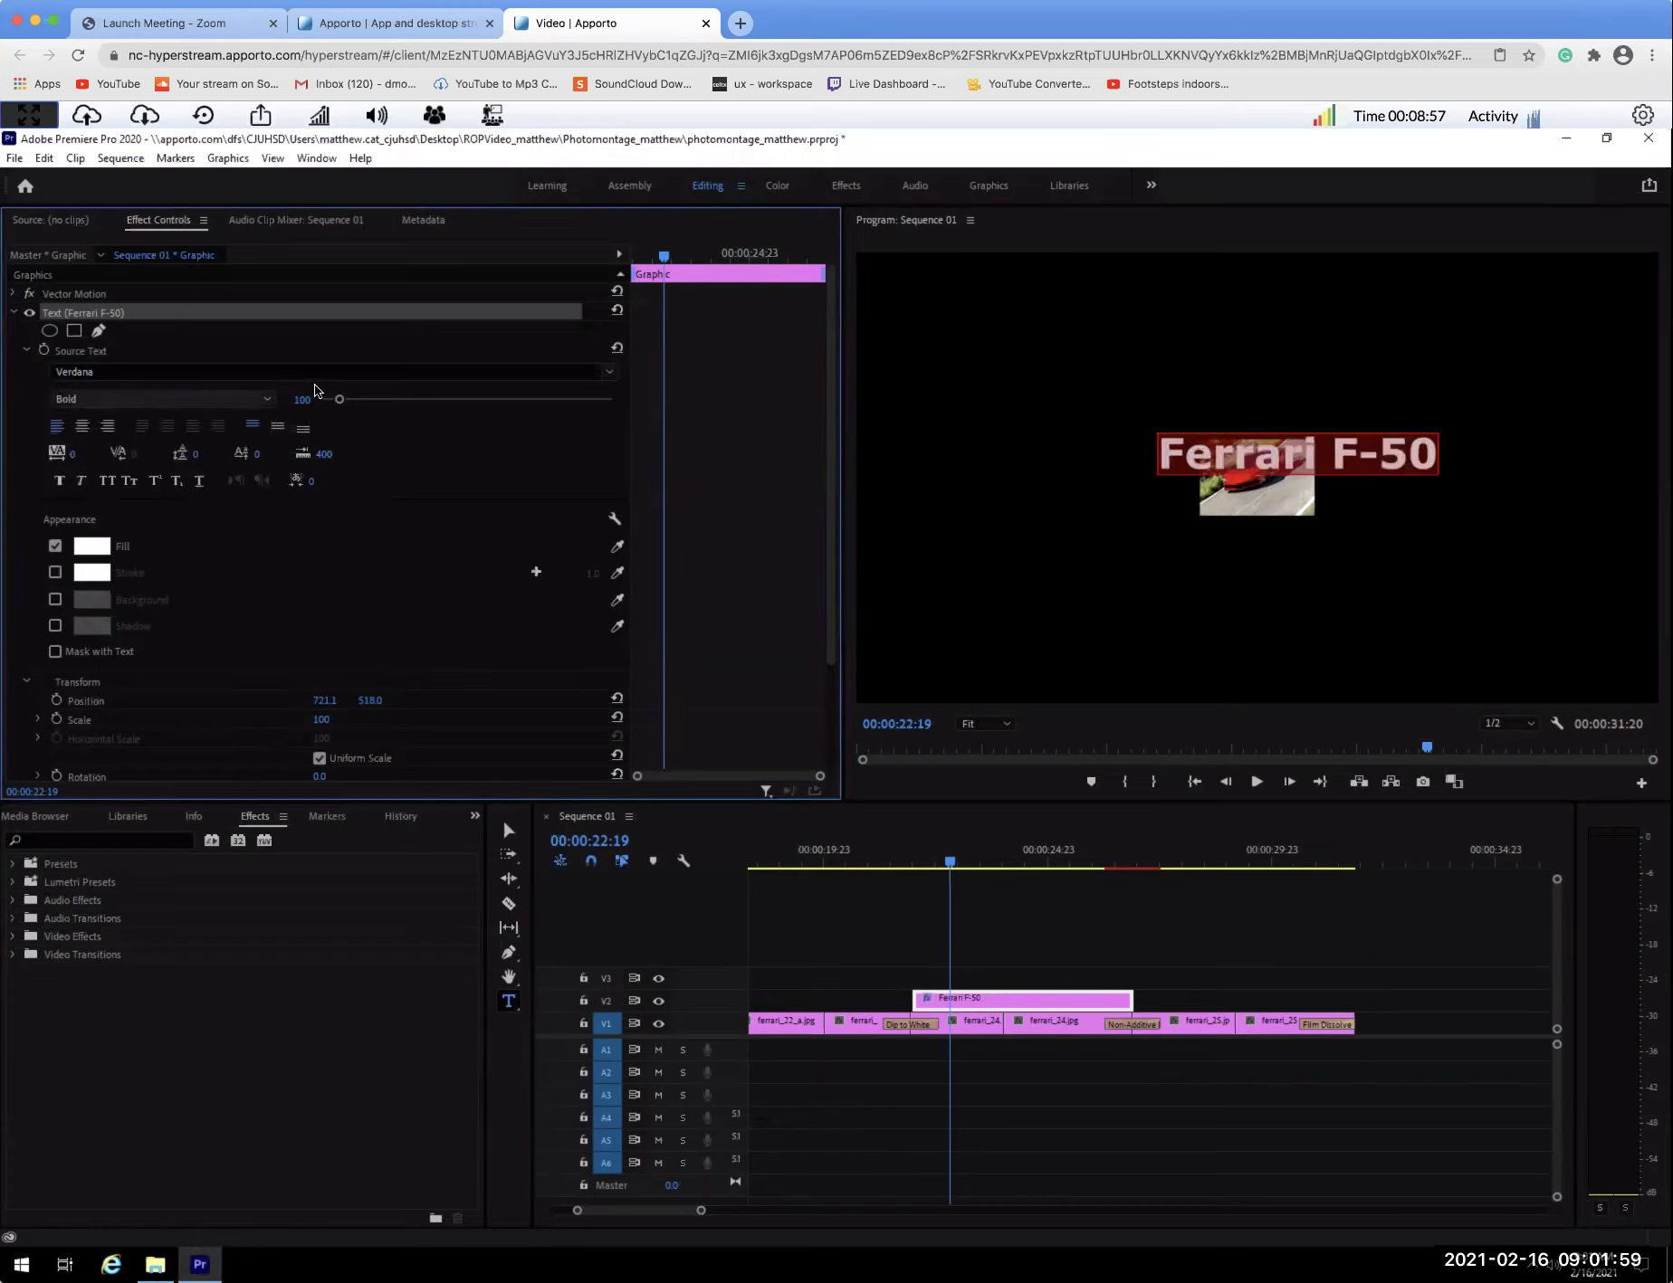
drag(337, 403, 358, 483)
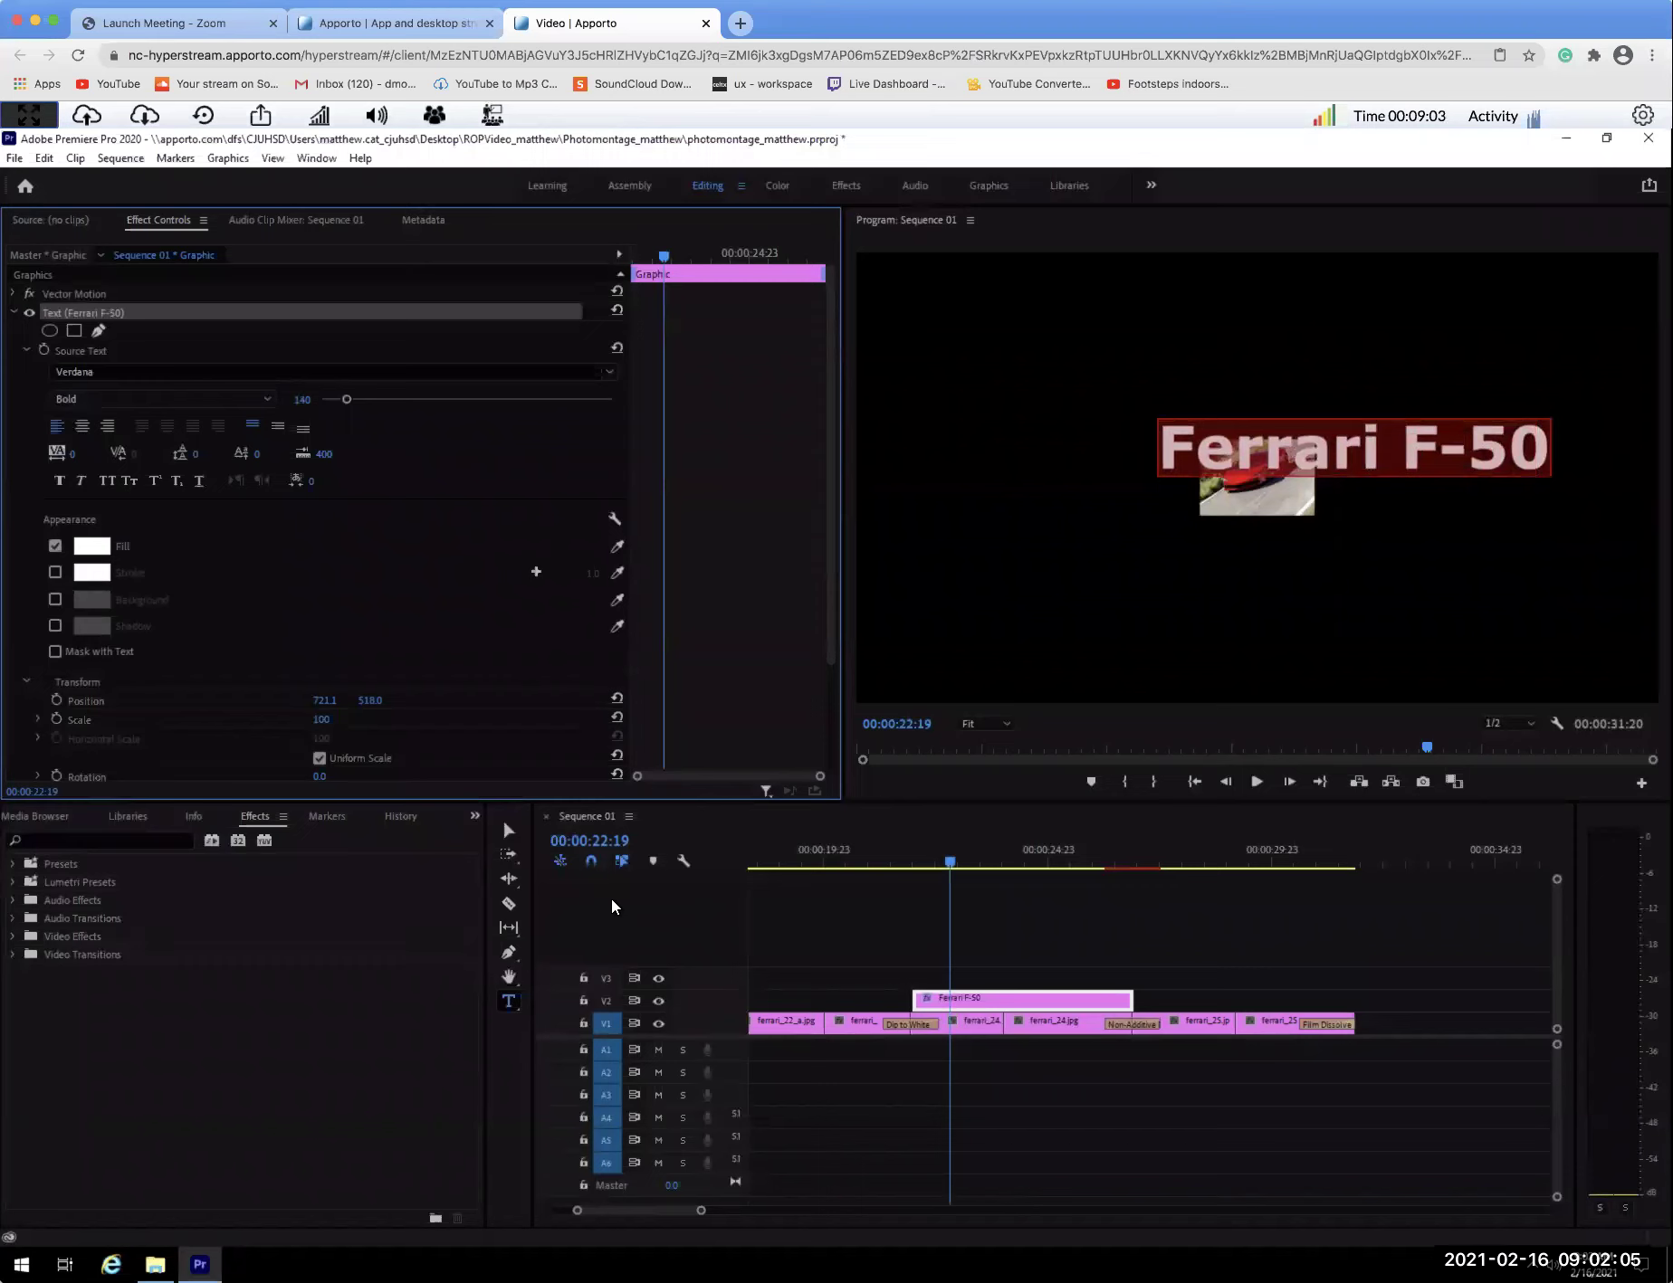
Change the title's fill color to bright green.
click(95, 546)
click(307, 497)
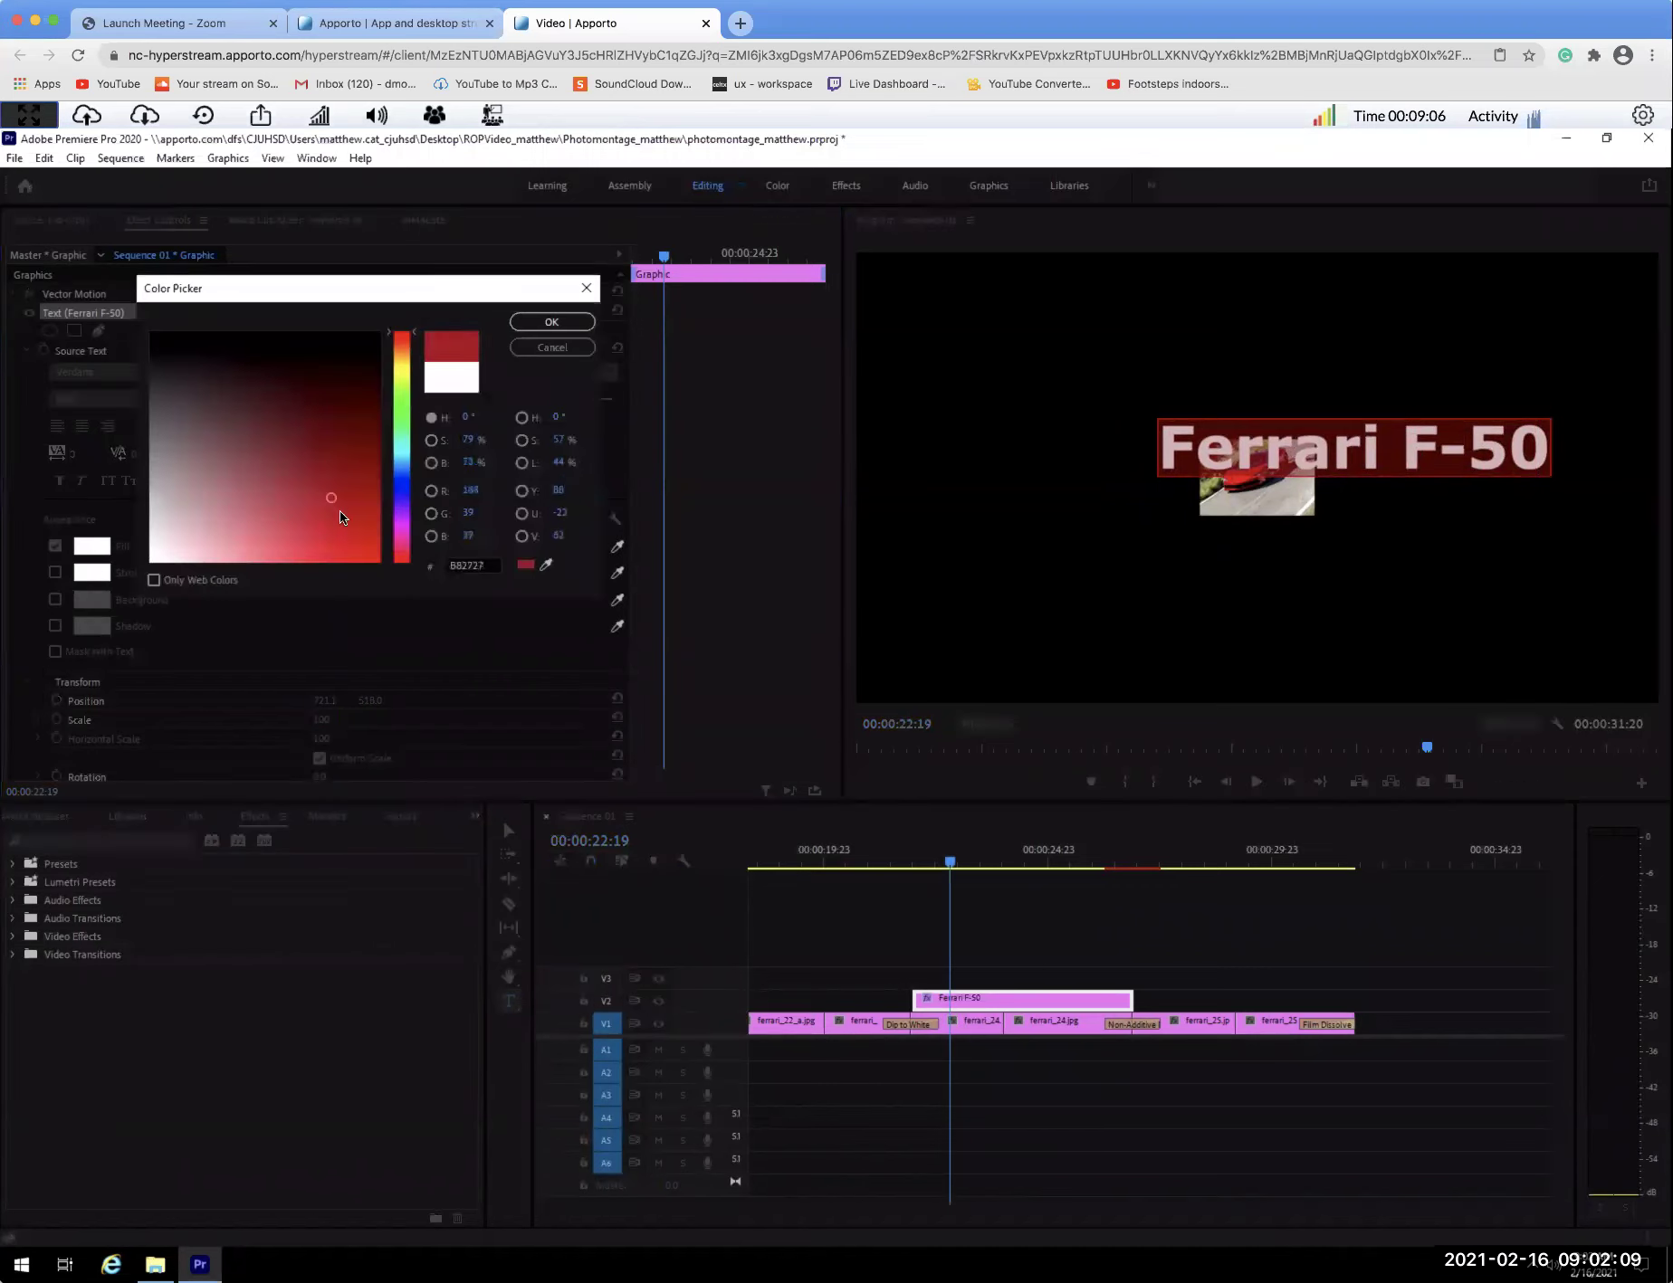
click(398, 415)
drag(333, 509, 357, 531)
click(552, 322)
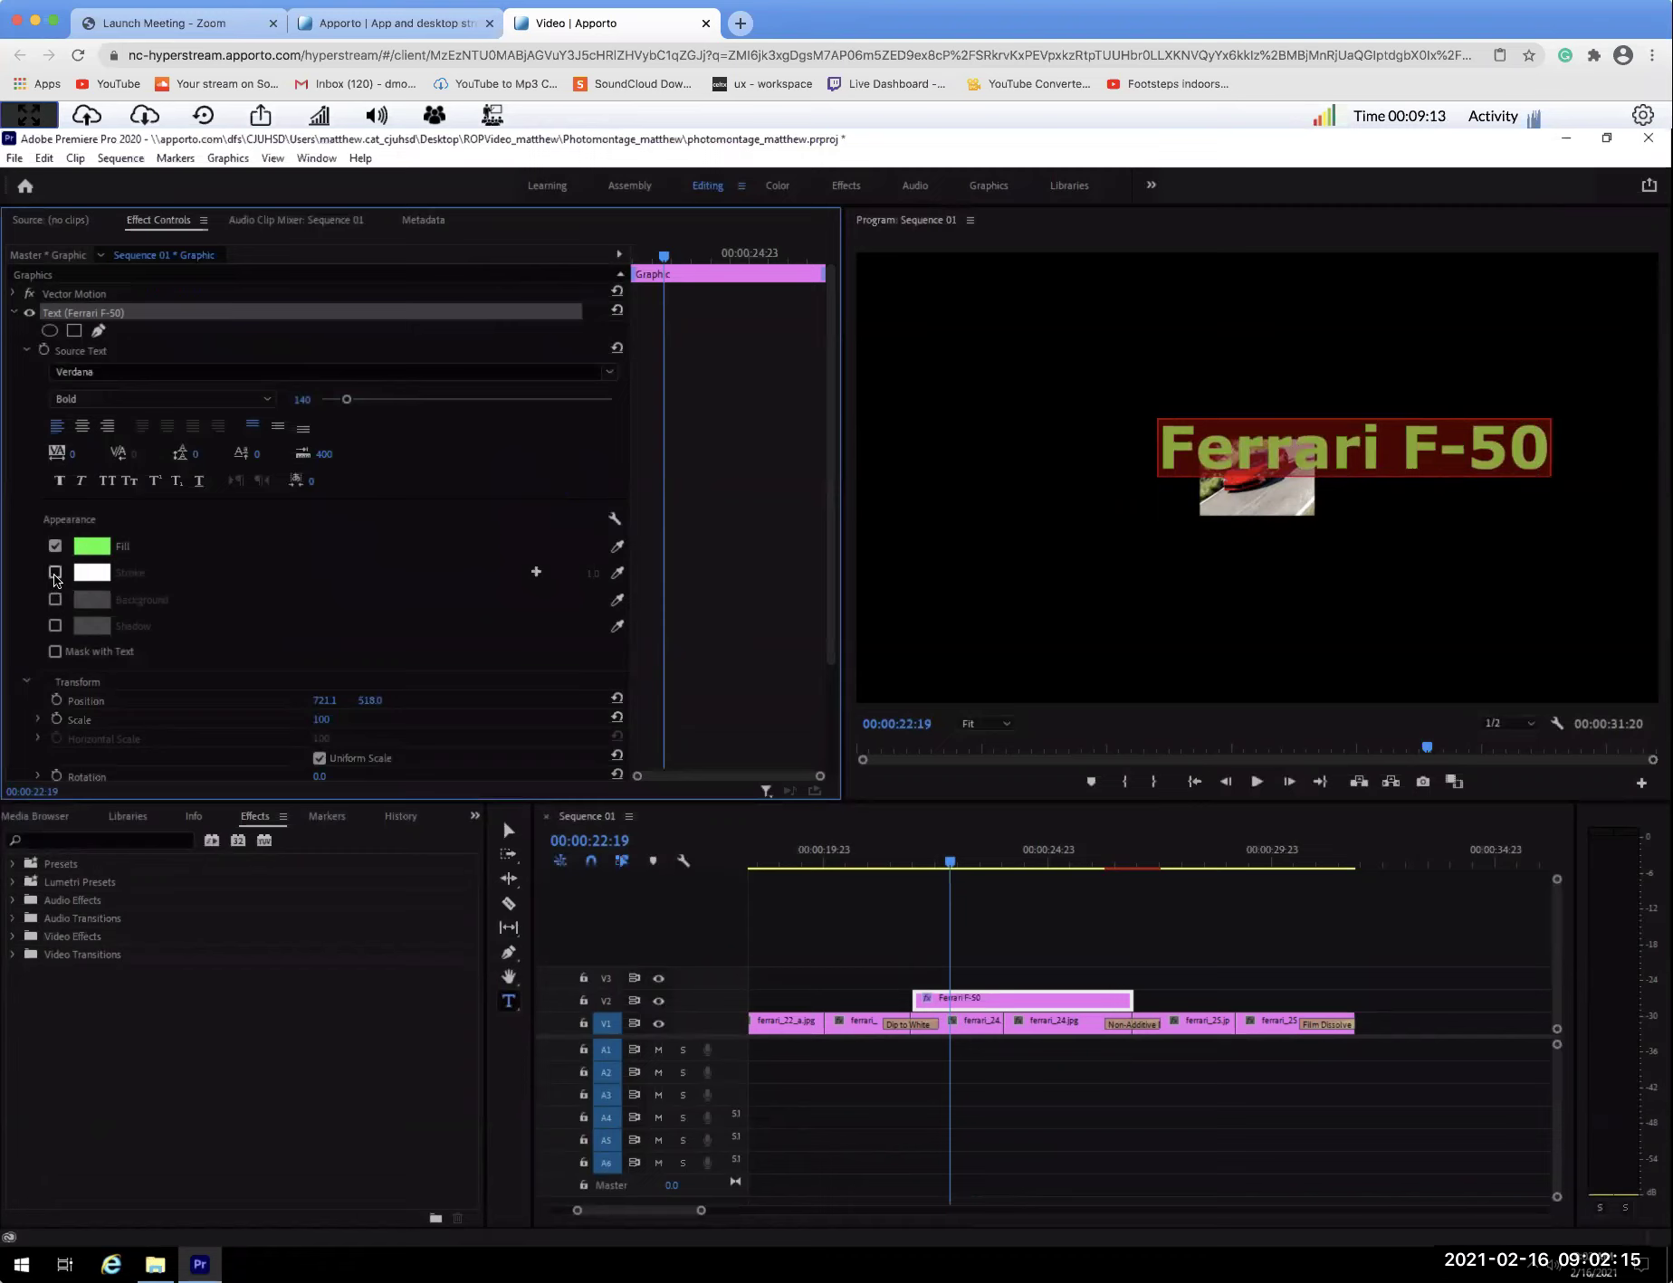
Give the title a near-black stroke (0B0101) with a width of 10.
click(54, 574)
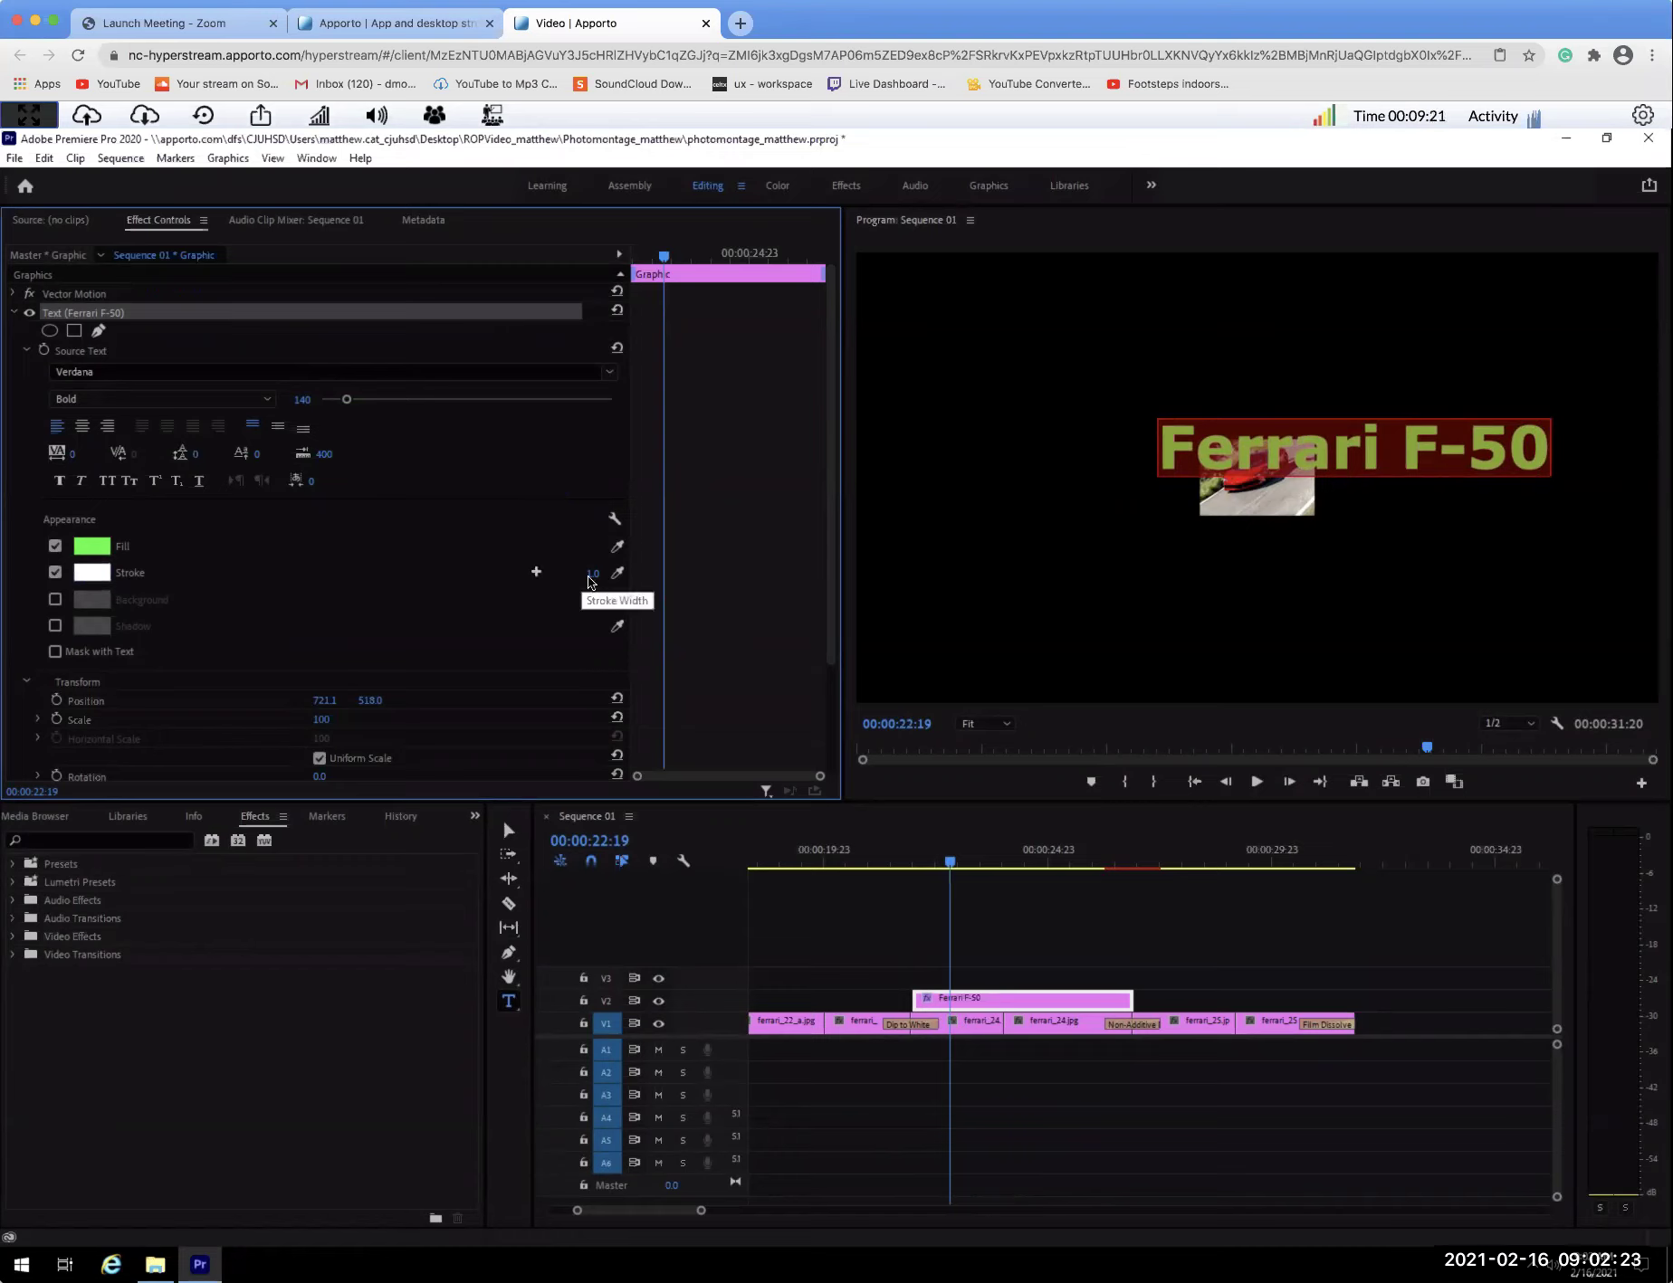
click(591, 576)
key(Return)
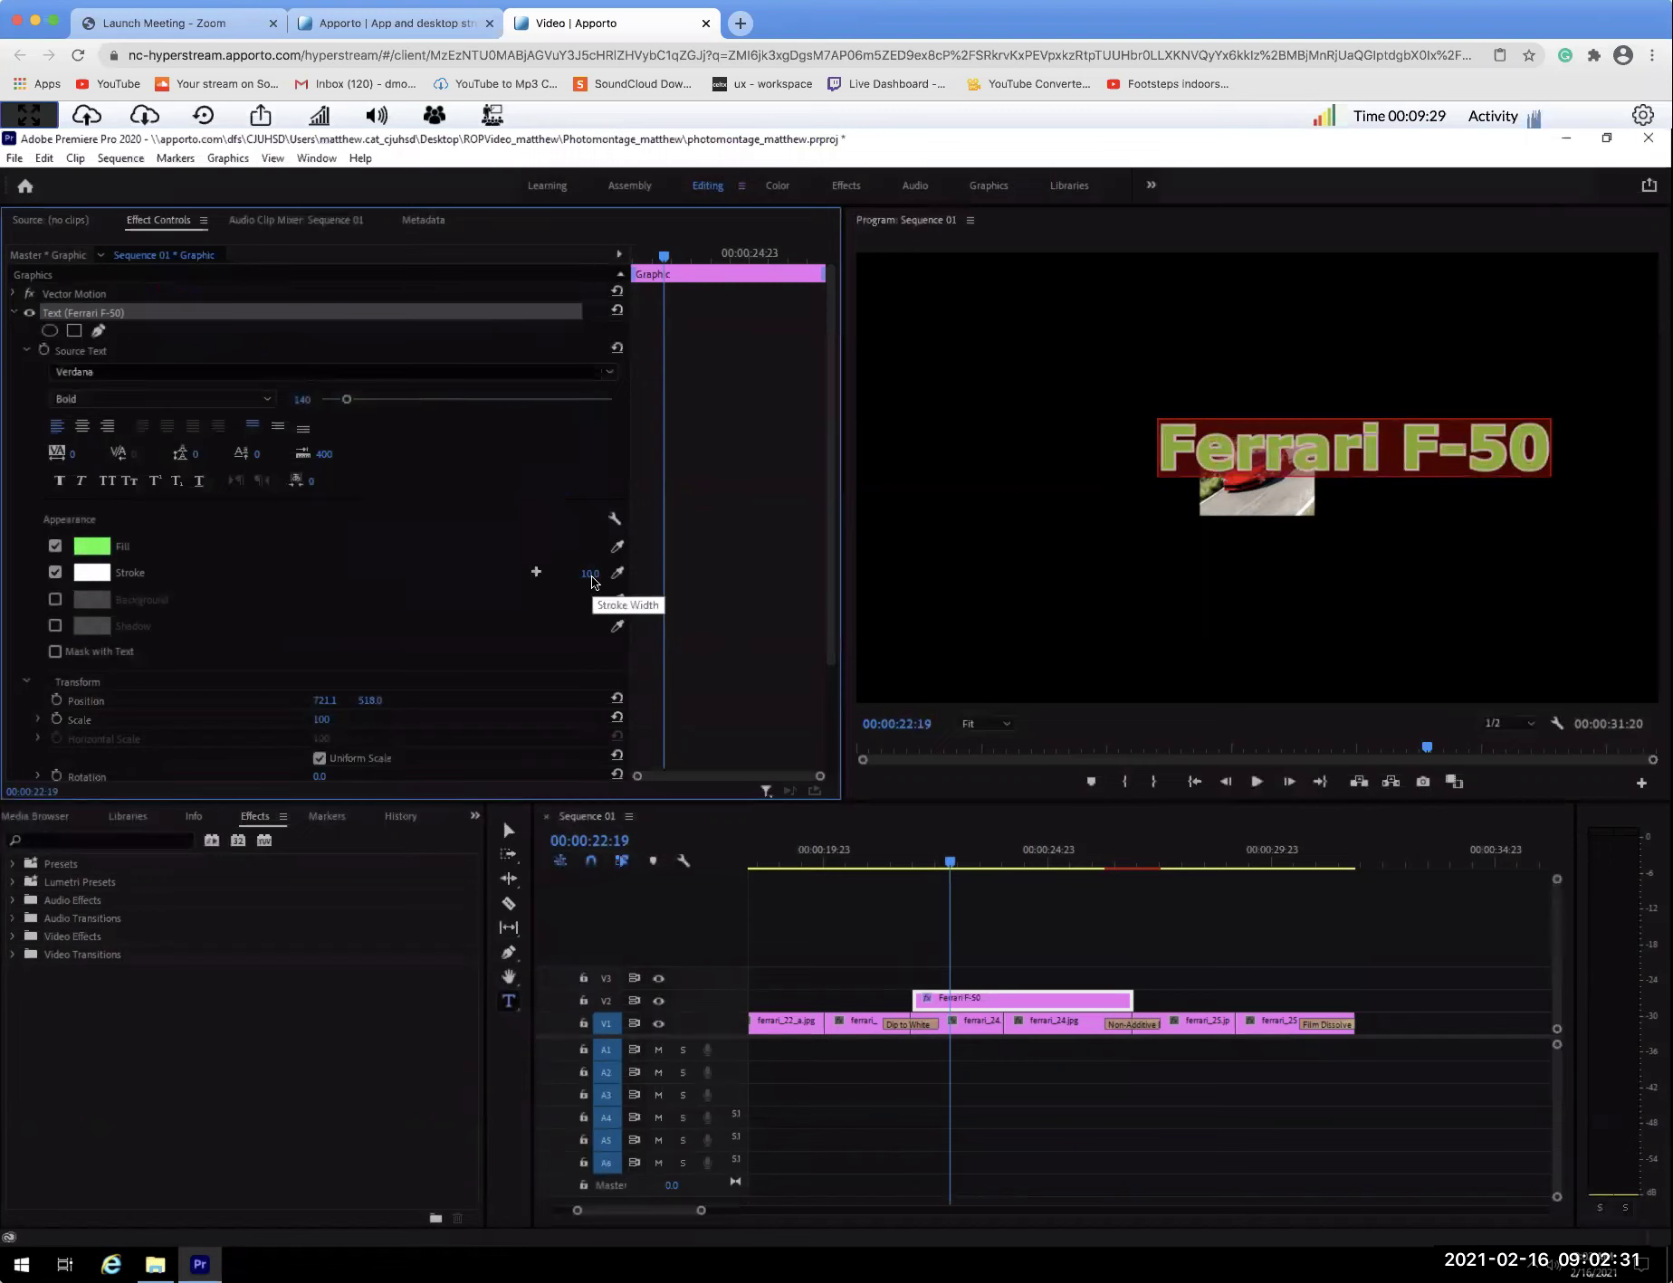
click(104, 573)
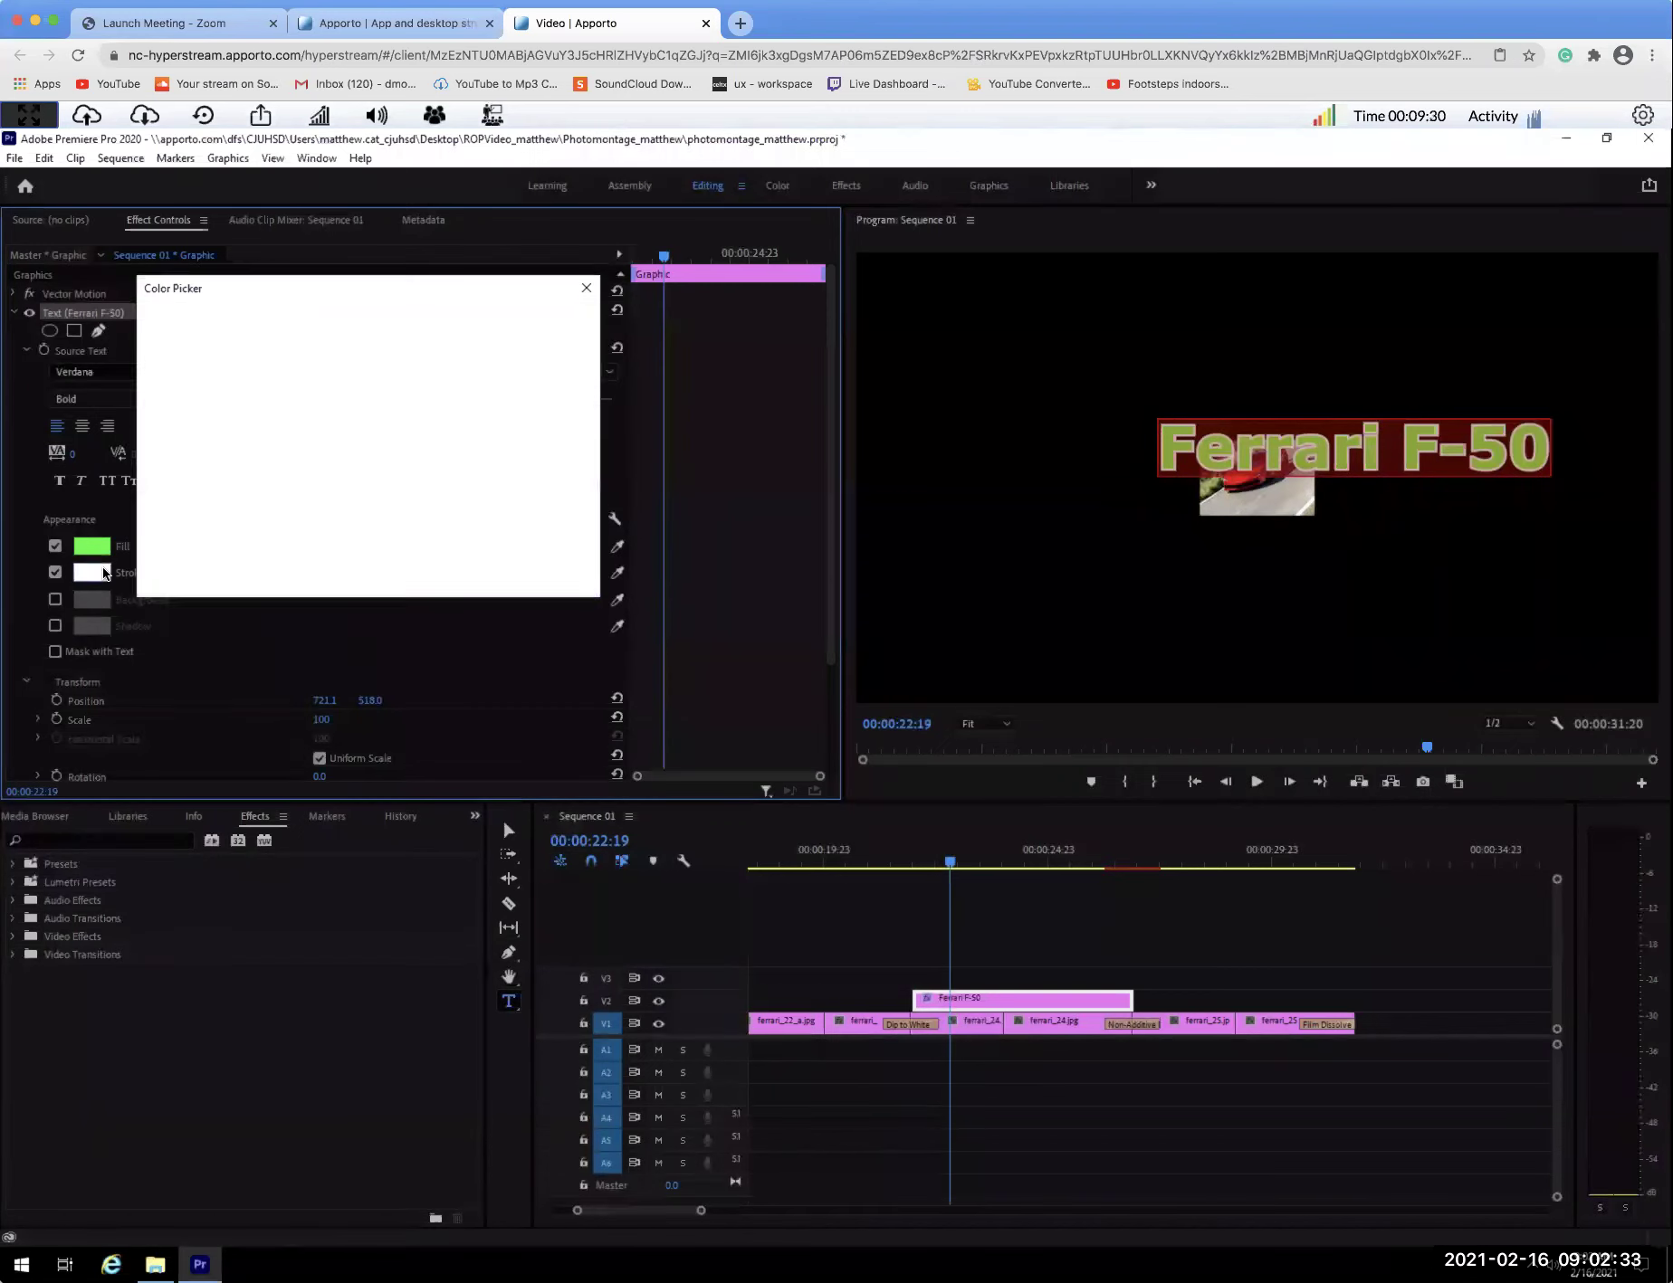
click(353, 341)
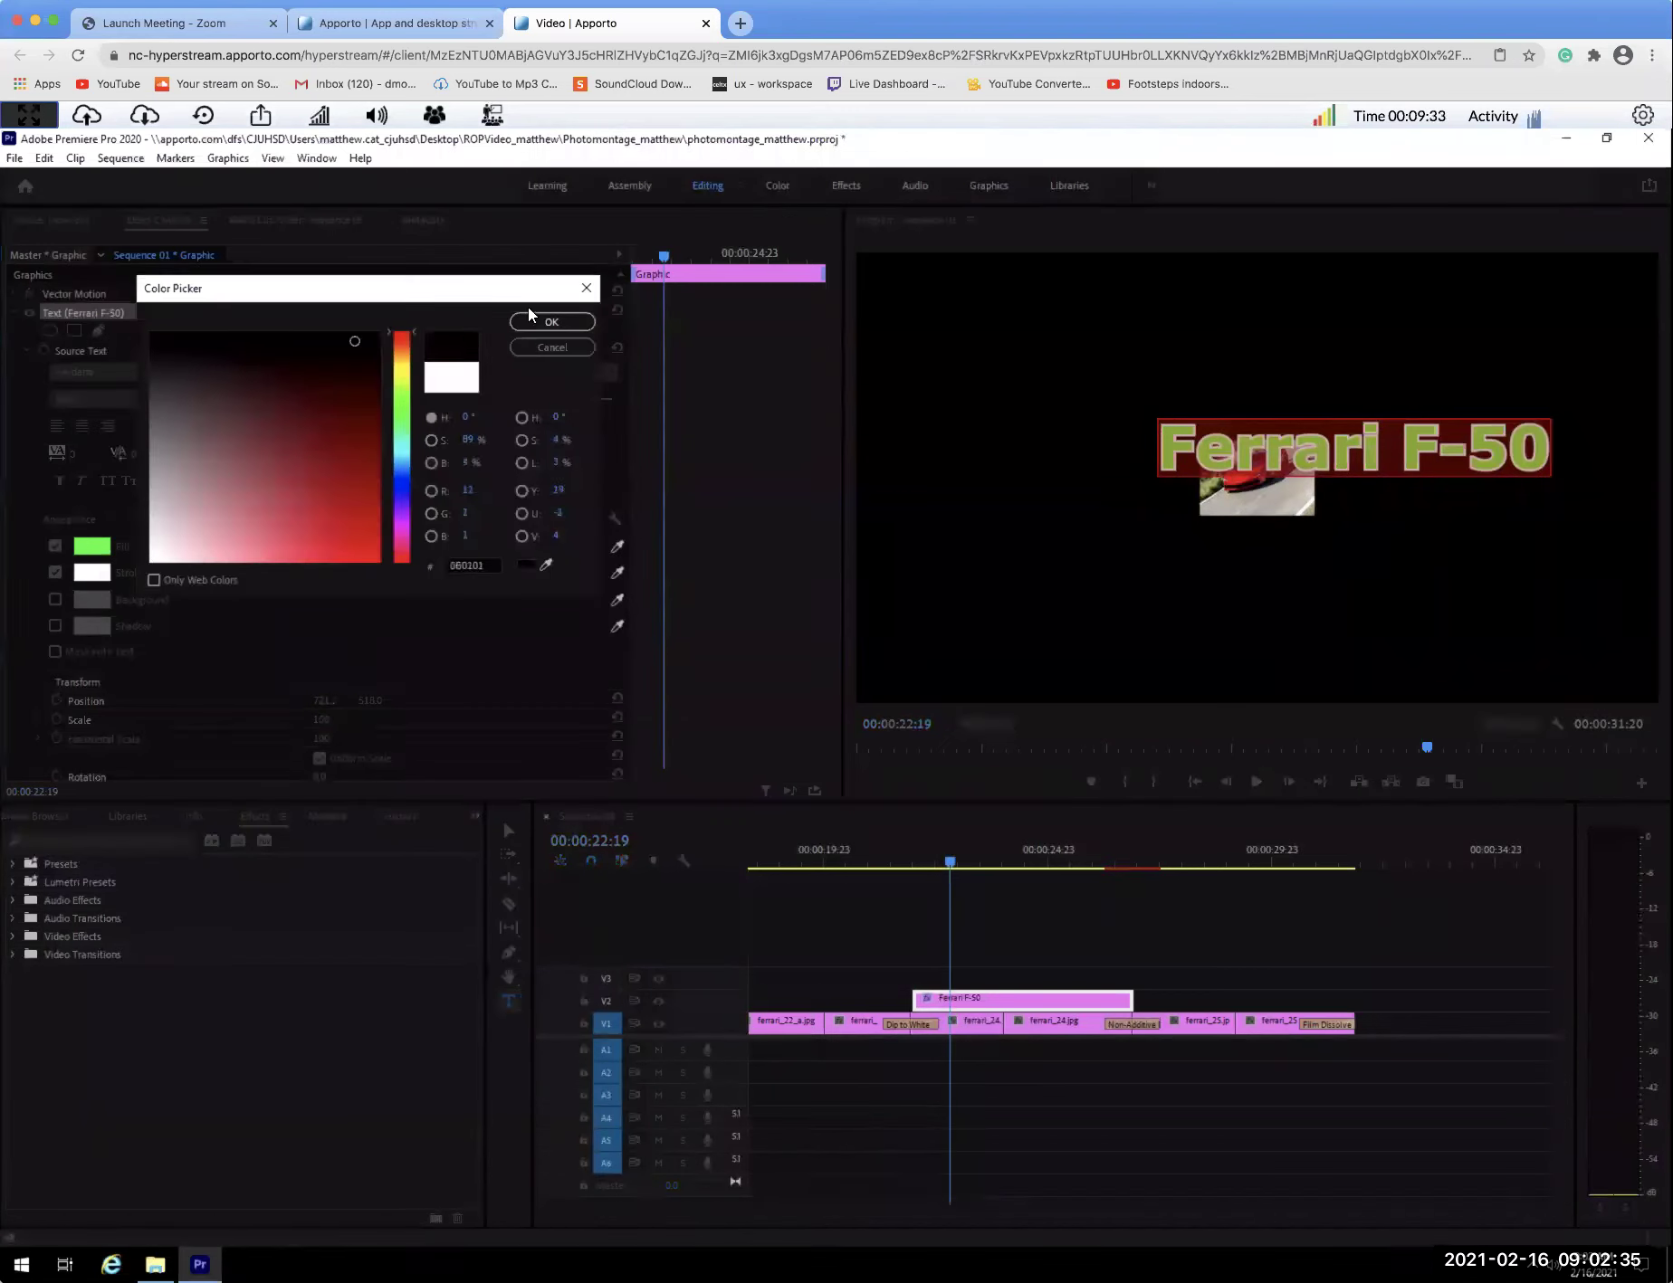
click(552, 322)
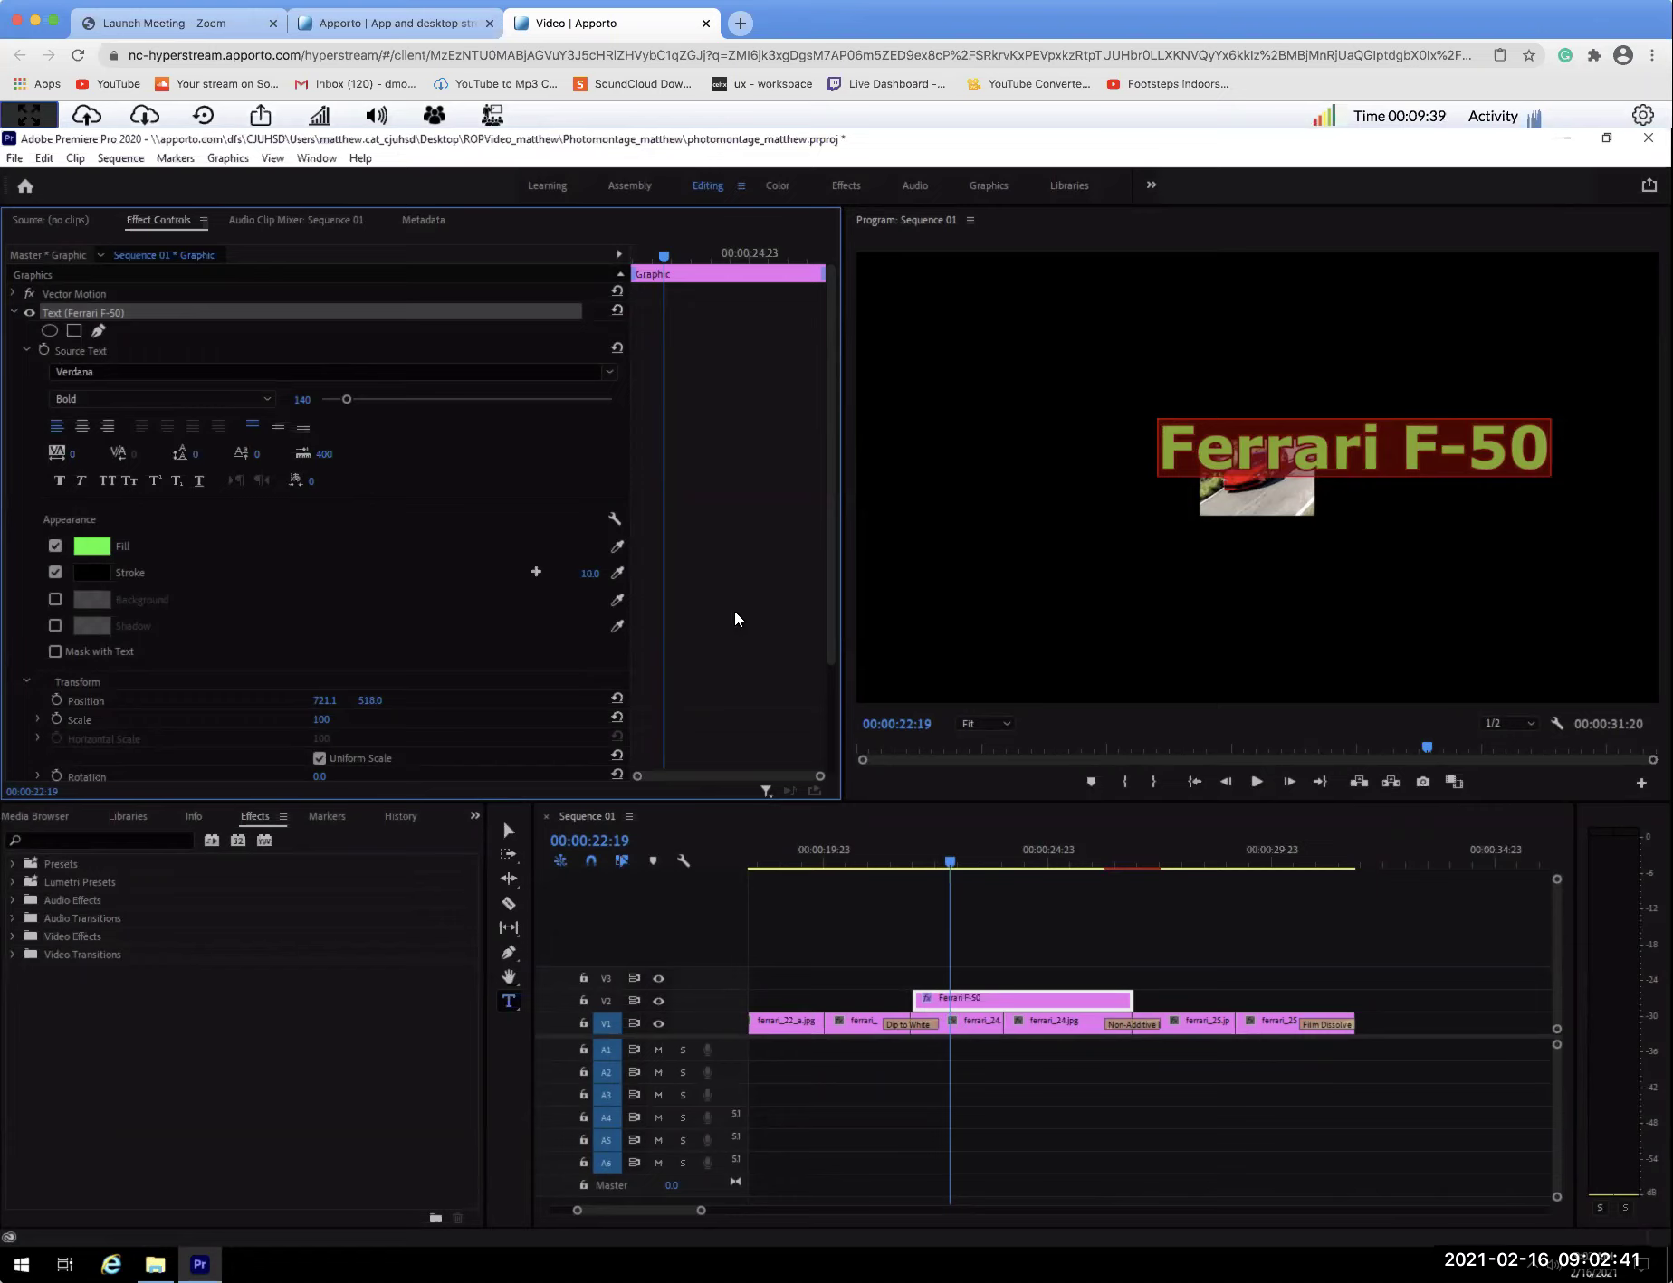
Turn on the title's shadow and bring its shadow settings fully into view.
click(54, 626)
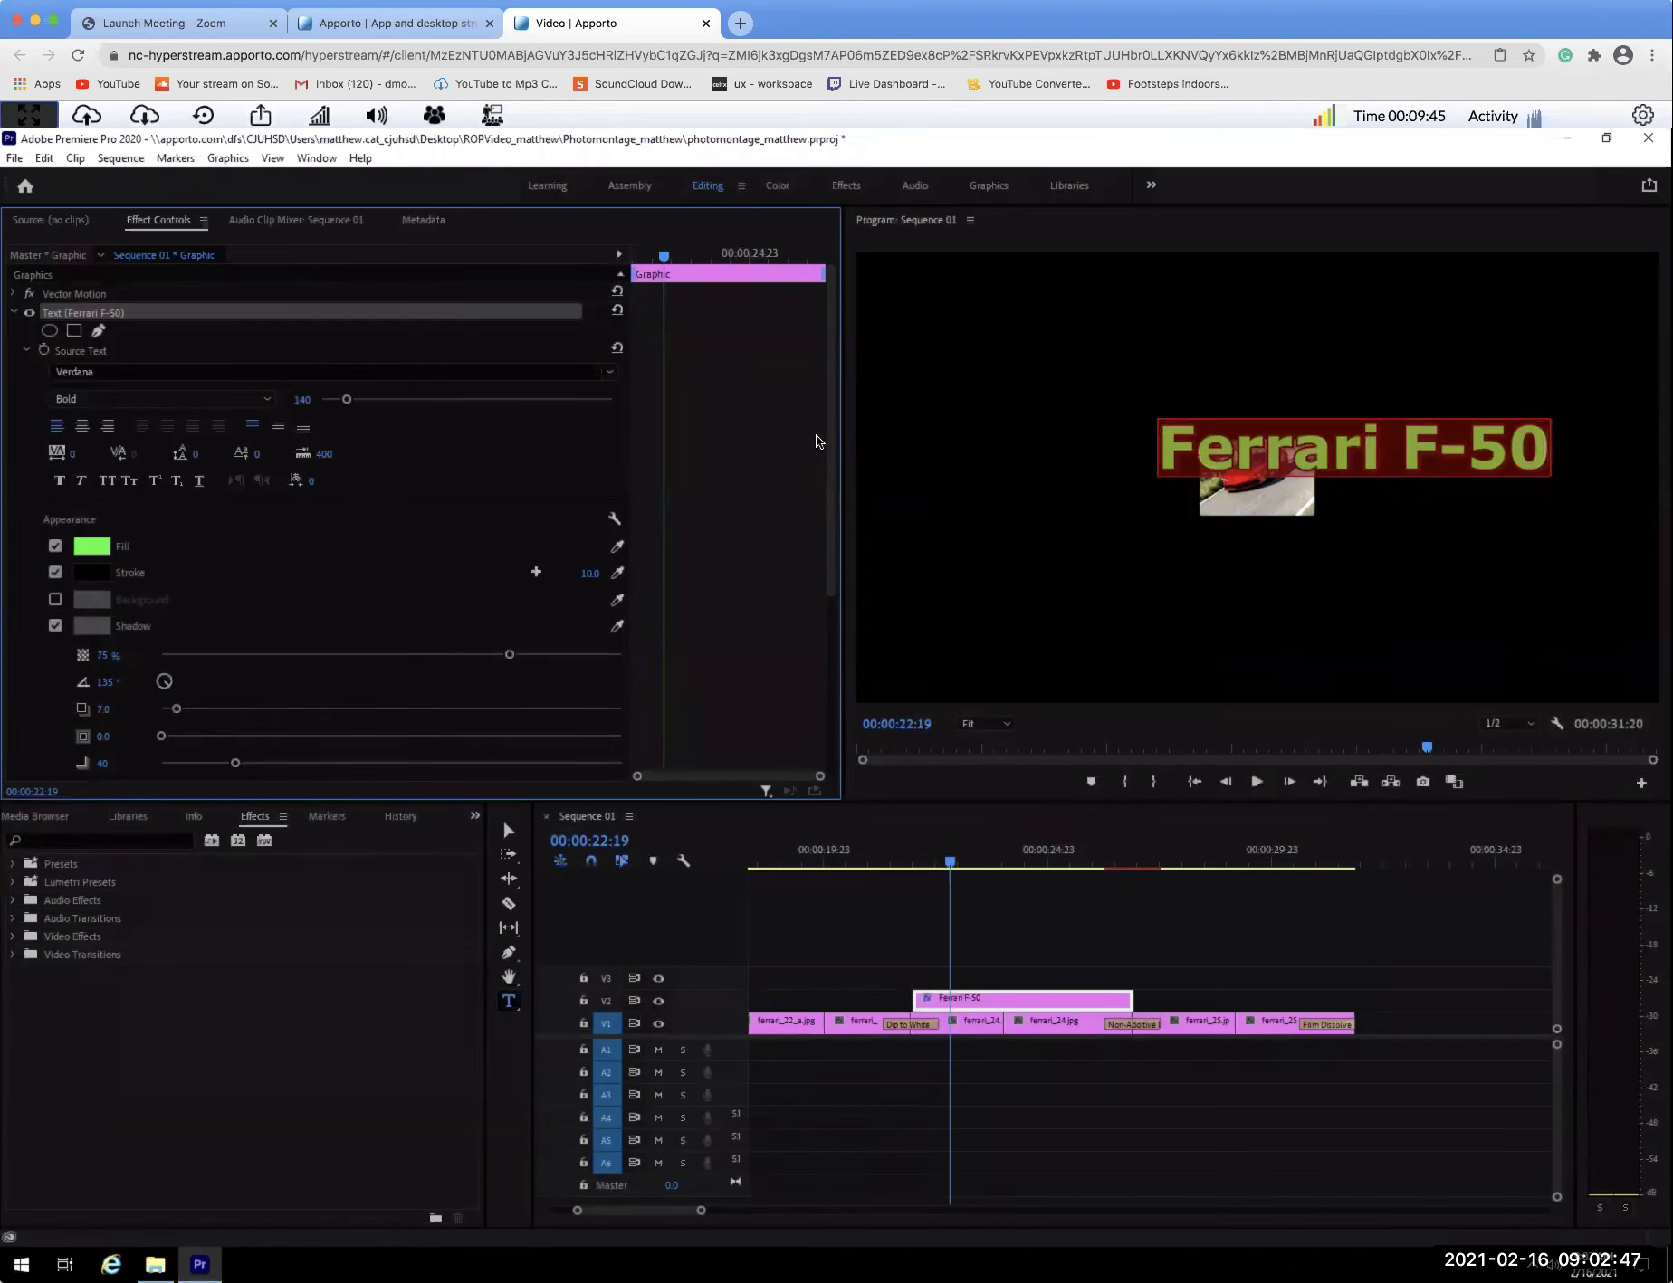
drag(831, 440, 830, 517)
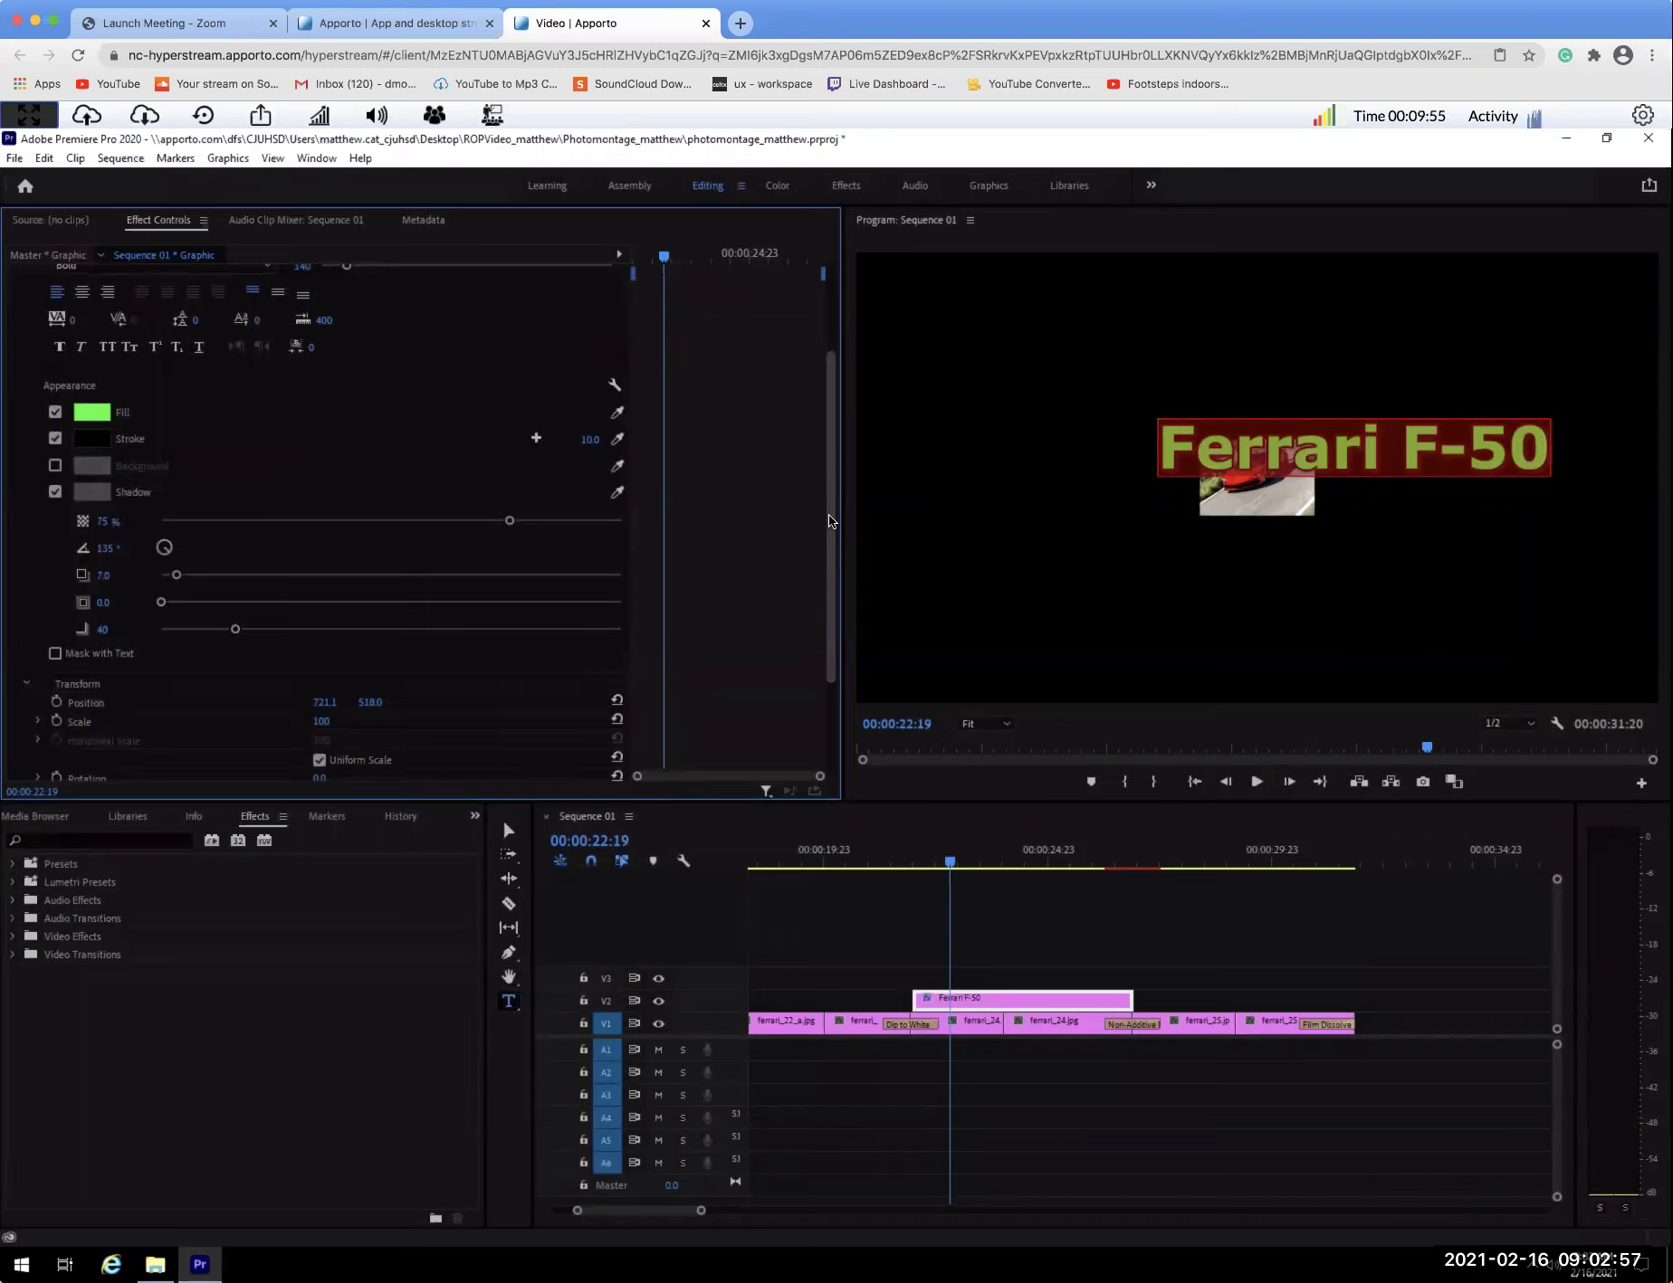
drag(830, 519, 830, 526)
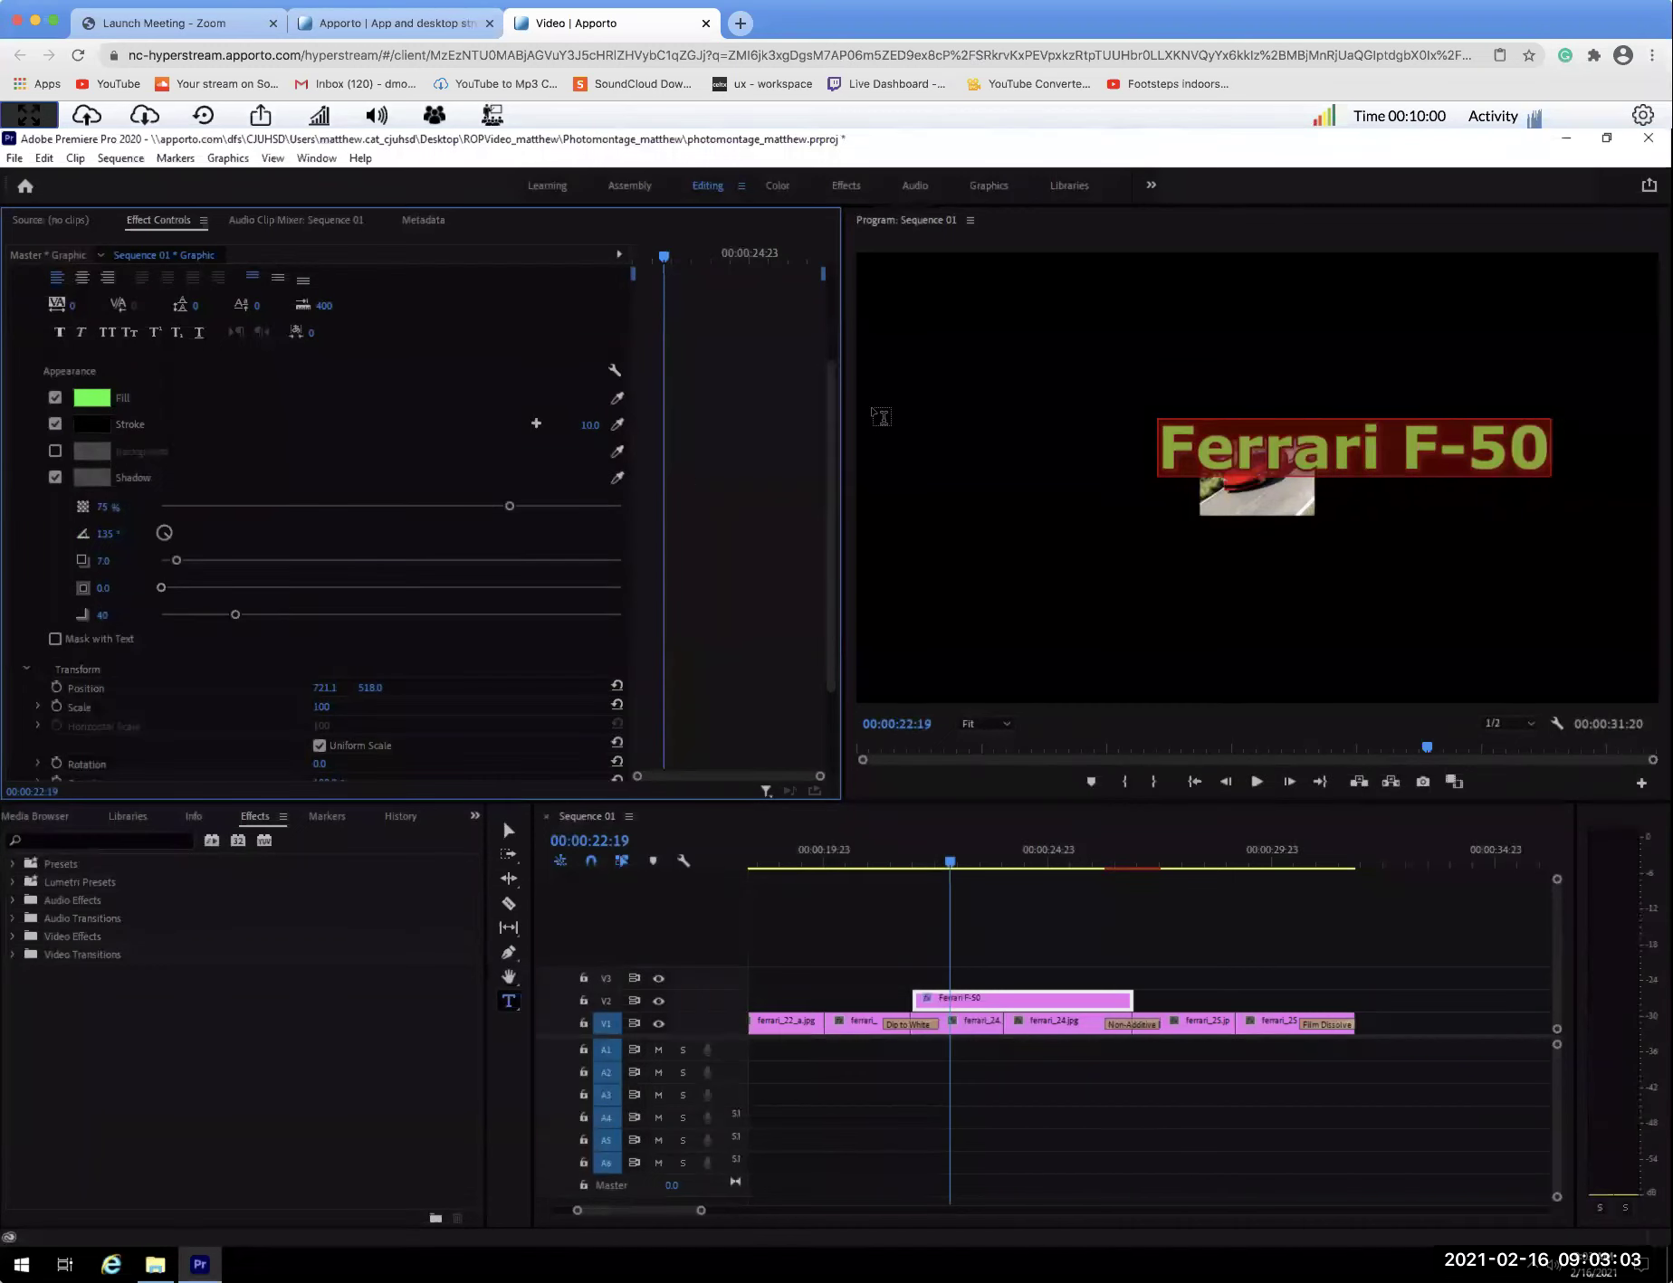
Move the title above the car picture, centered in the upper part of the frame at about 483, 265.
drag(831, 410, 833, 369)
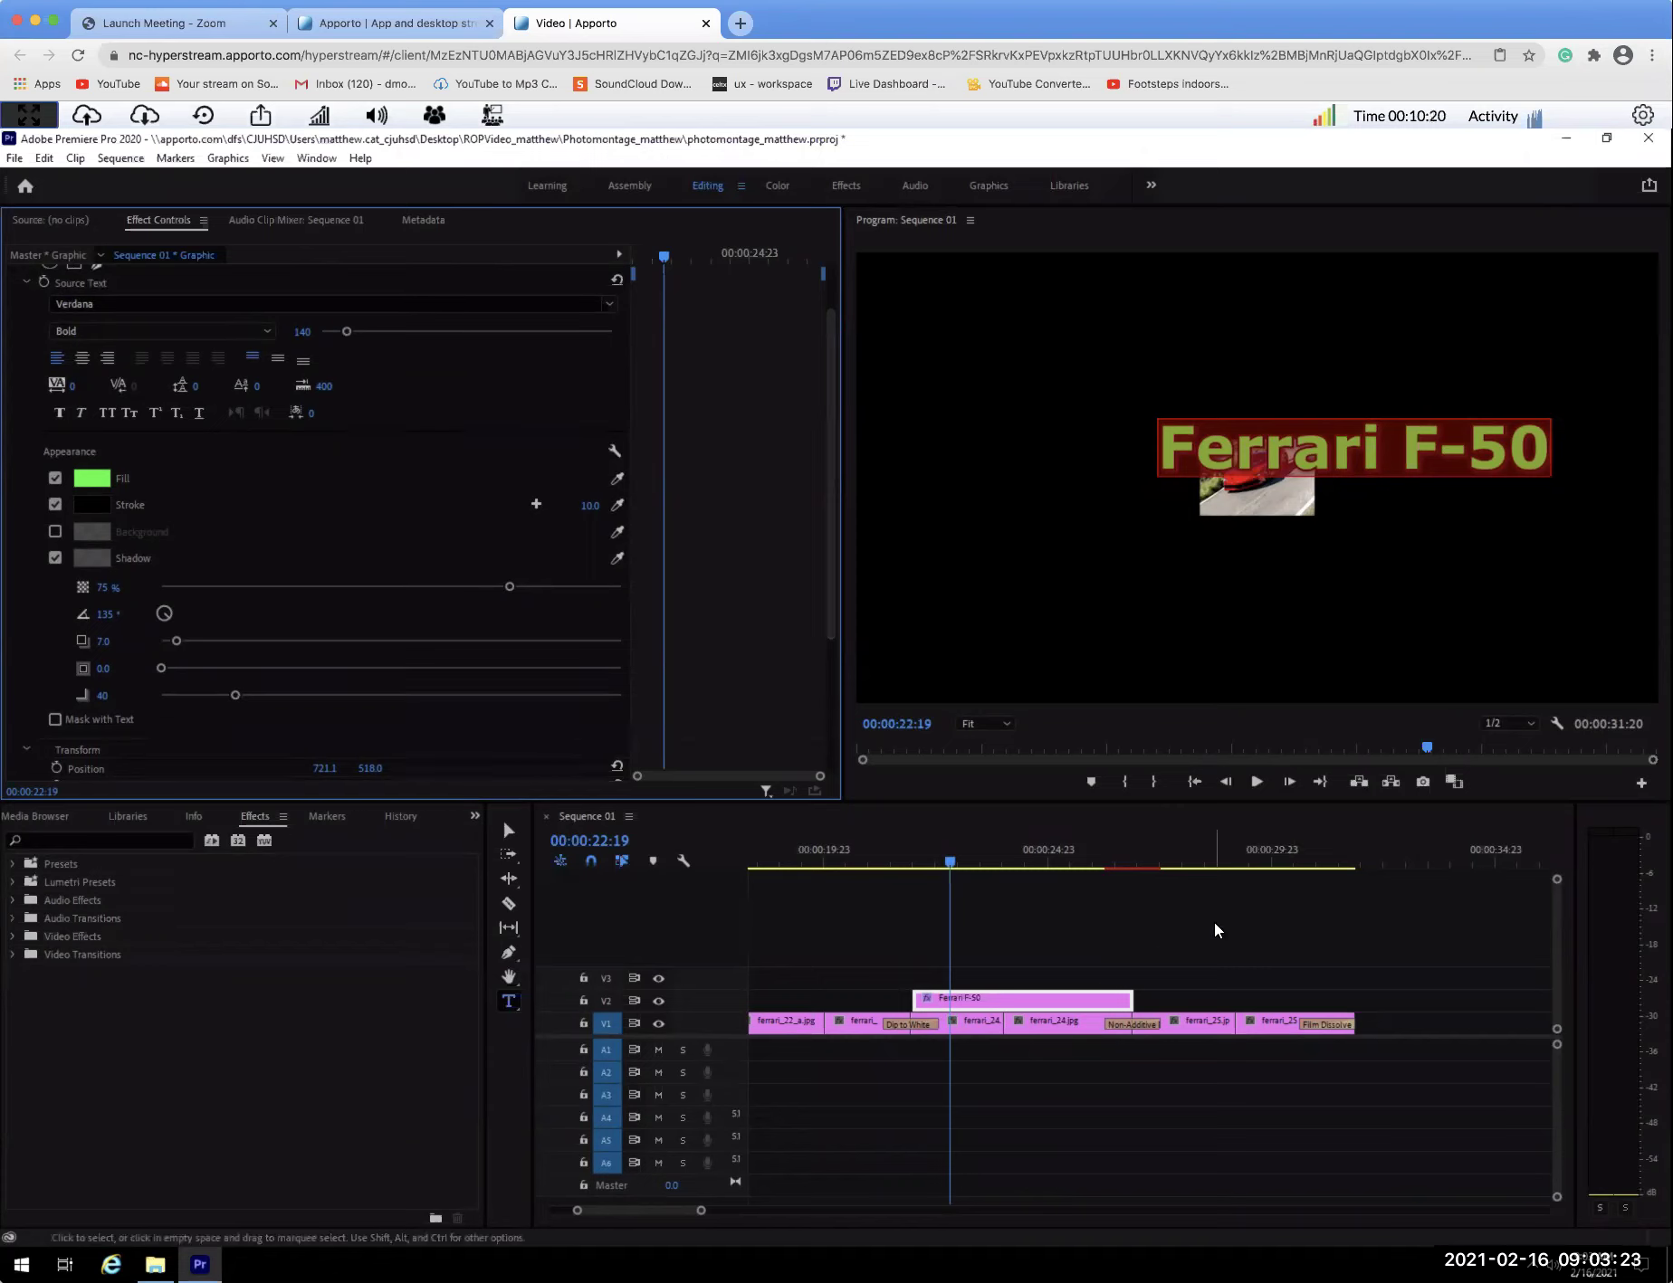
click(509, 830)
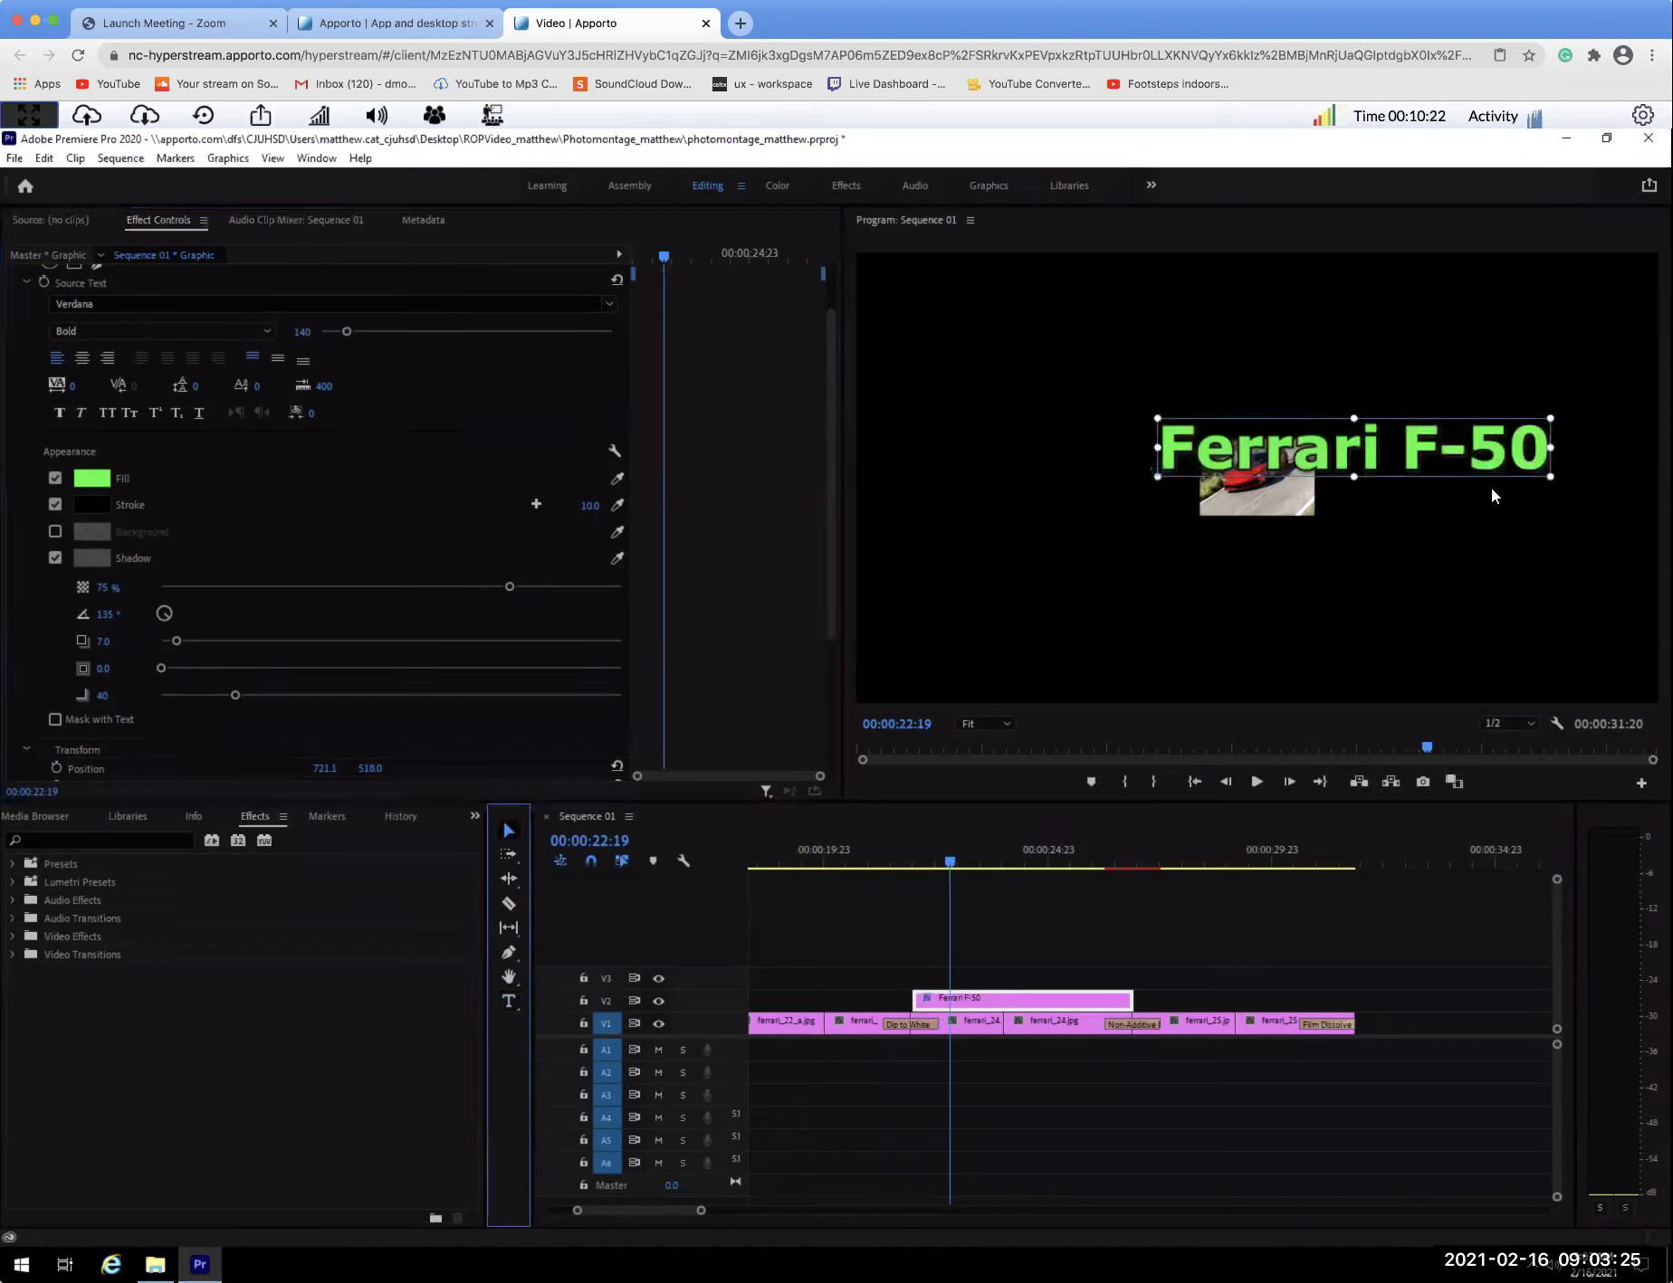
drag(1364, 447, 1301, 344)
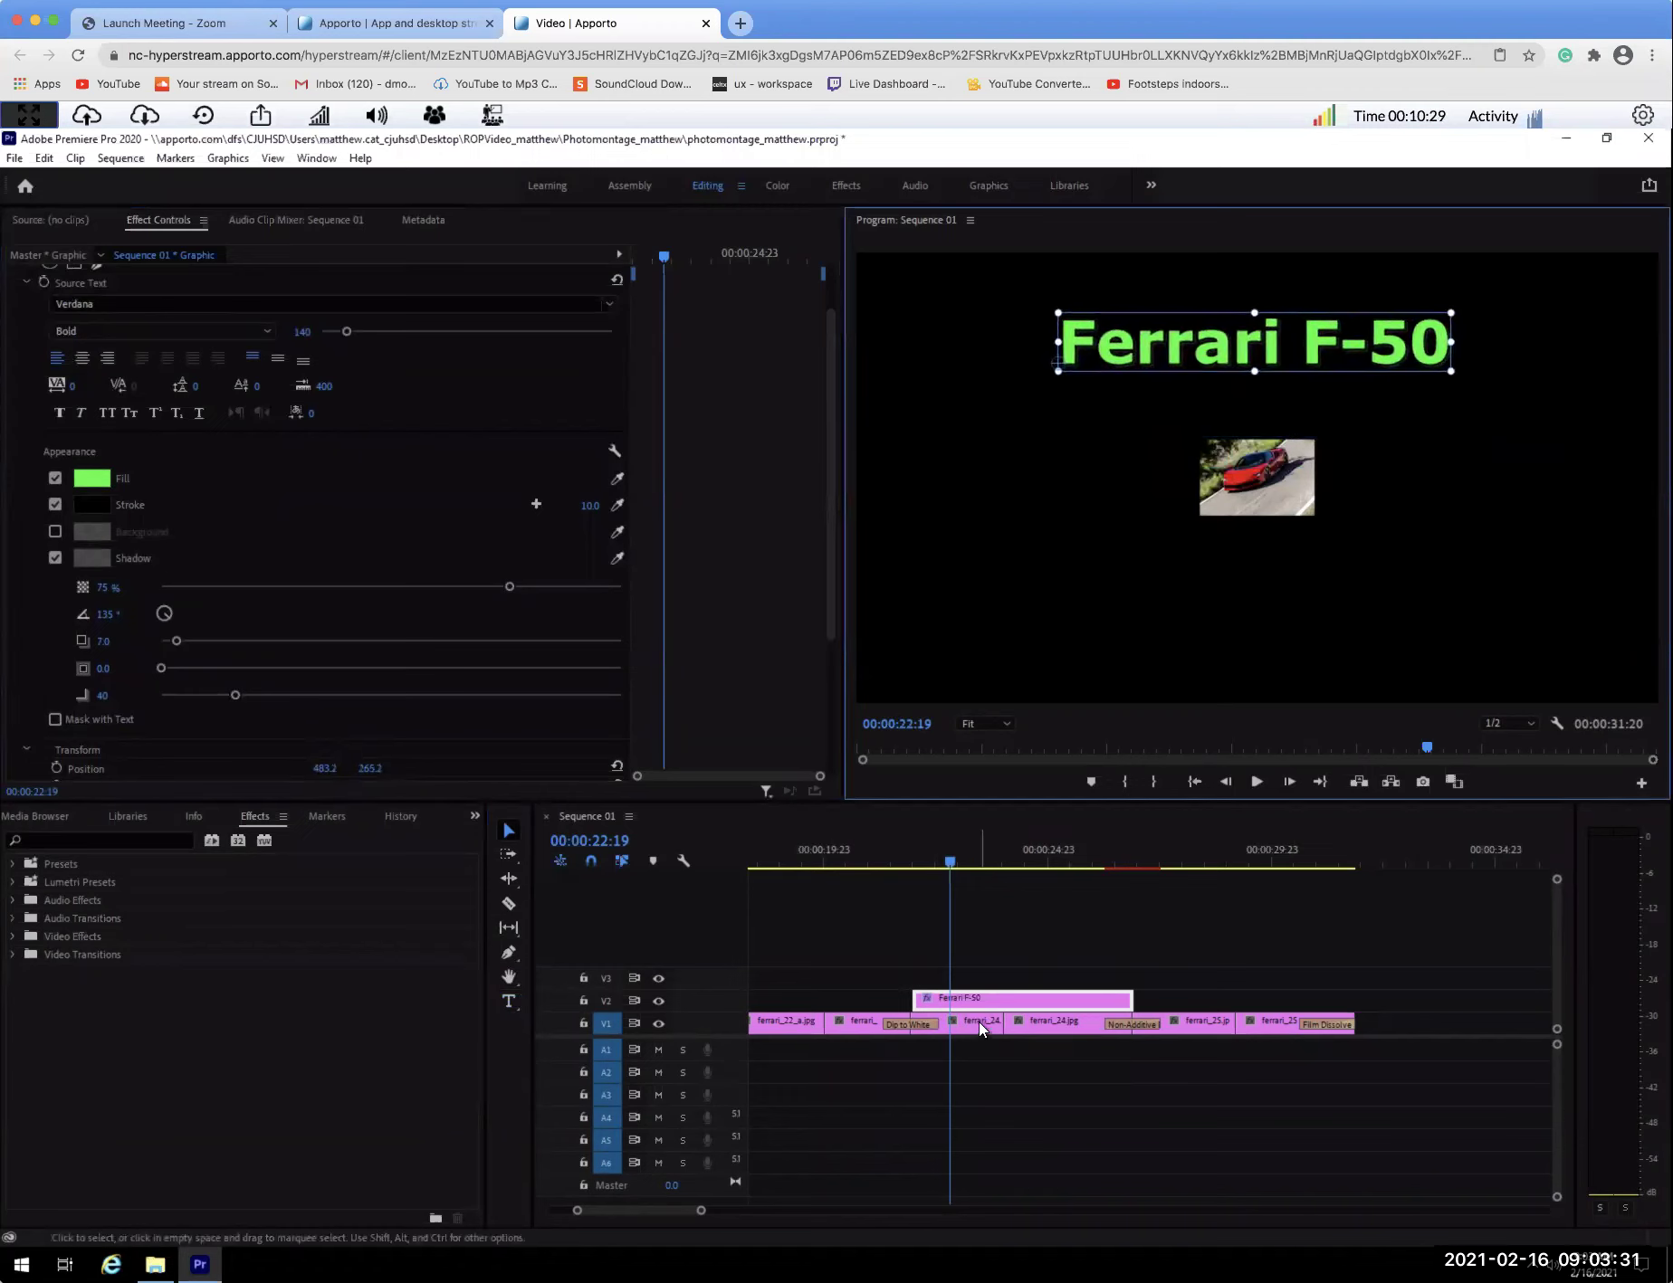
double_click(980, 1027)
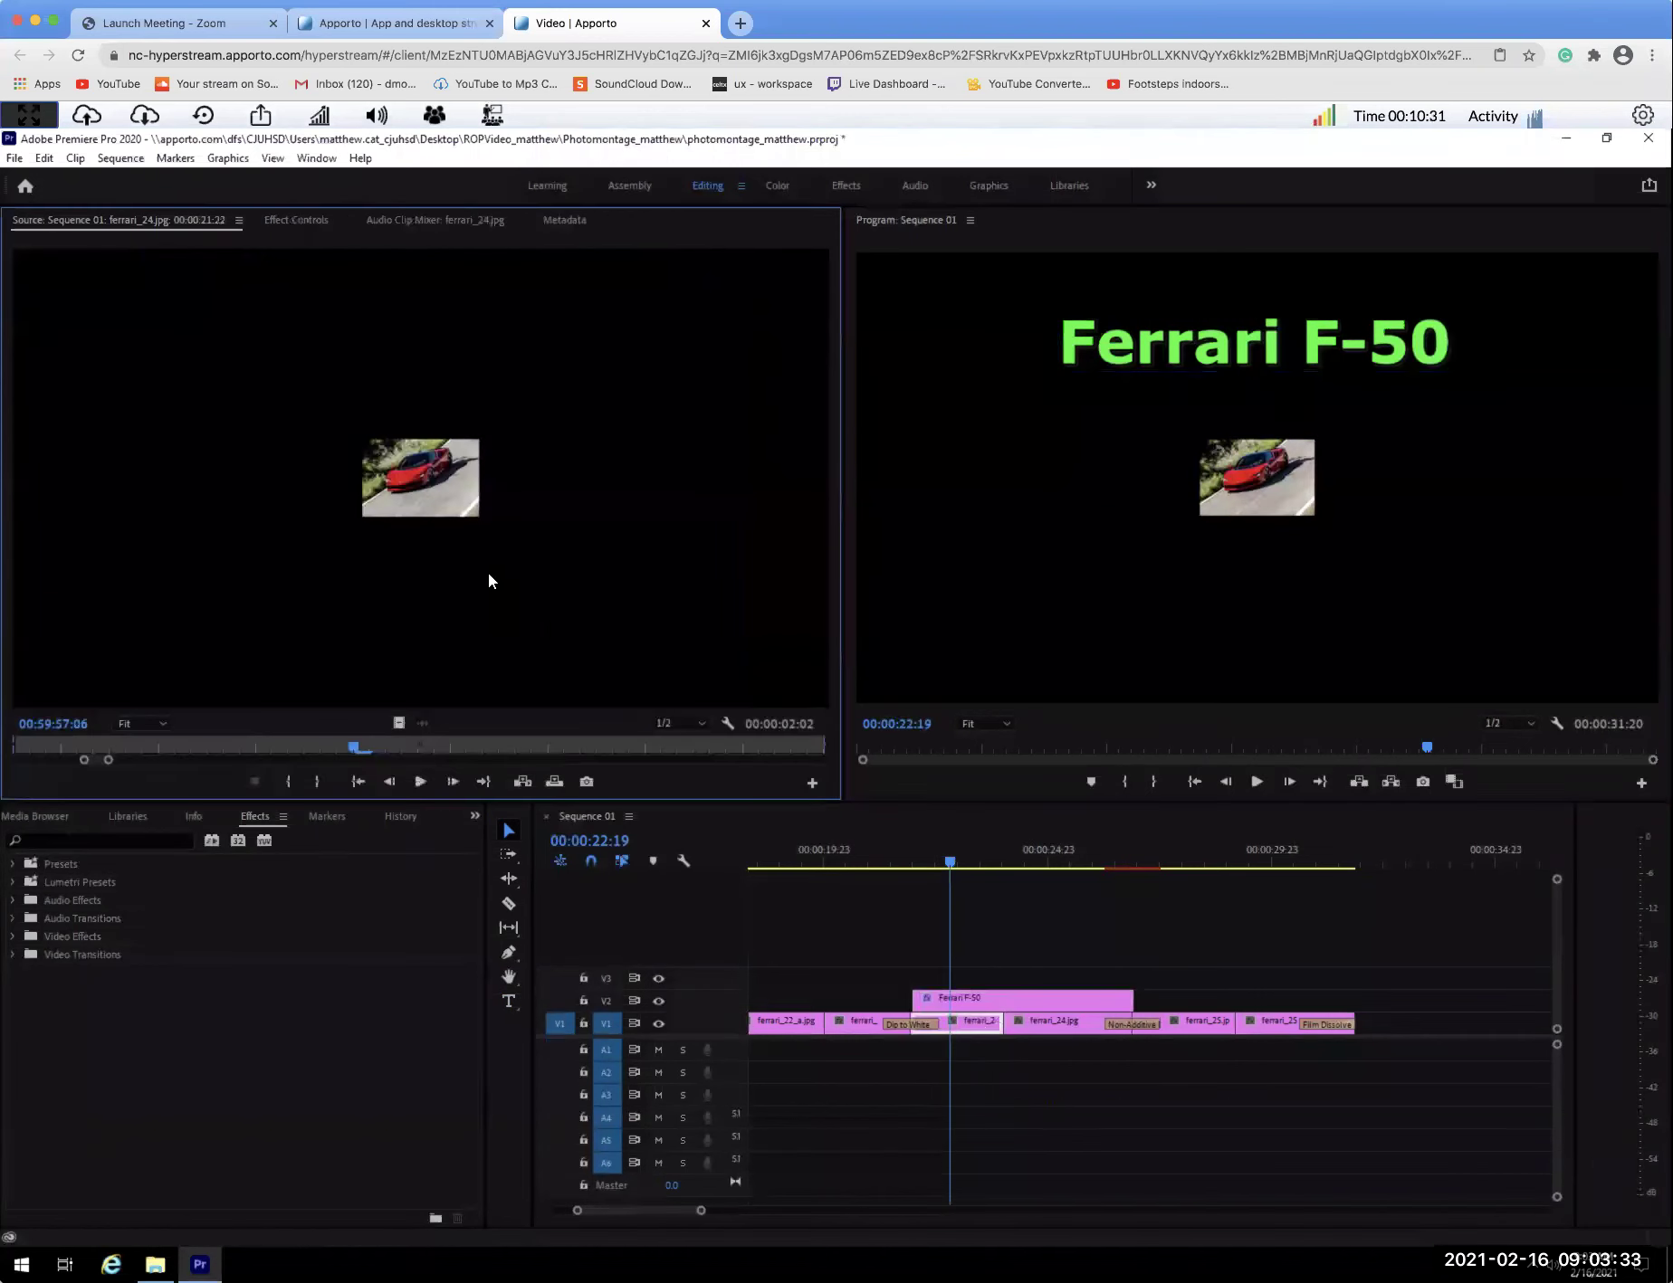
click(1289, 507)
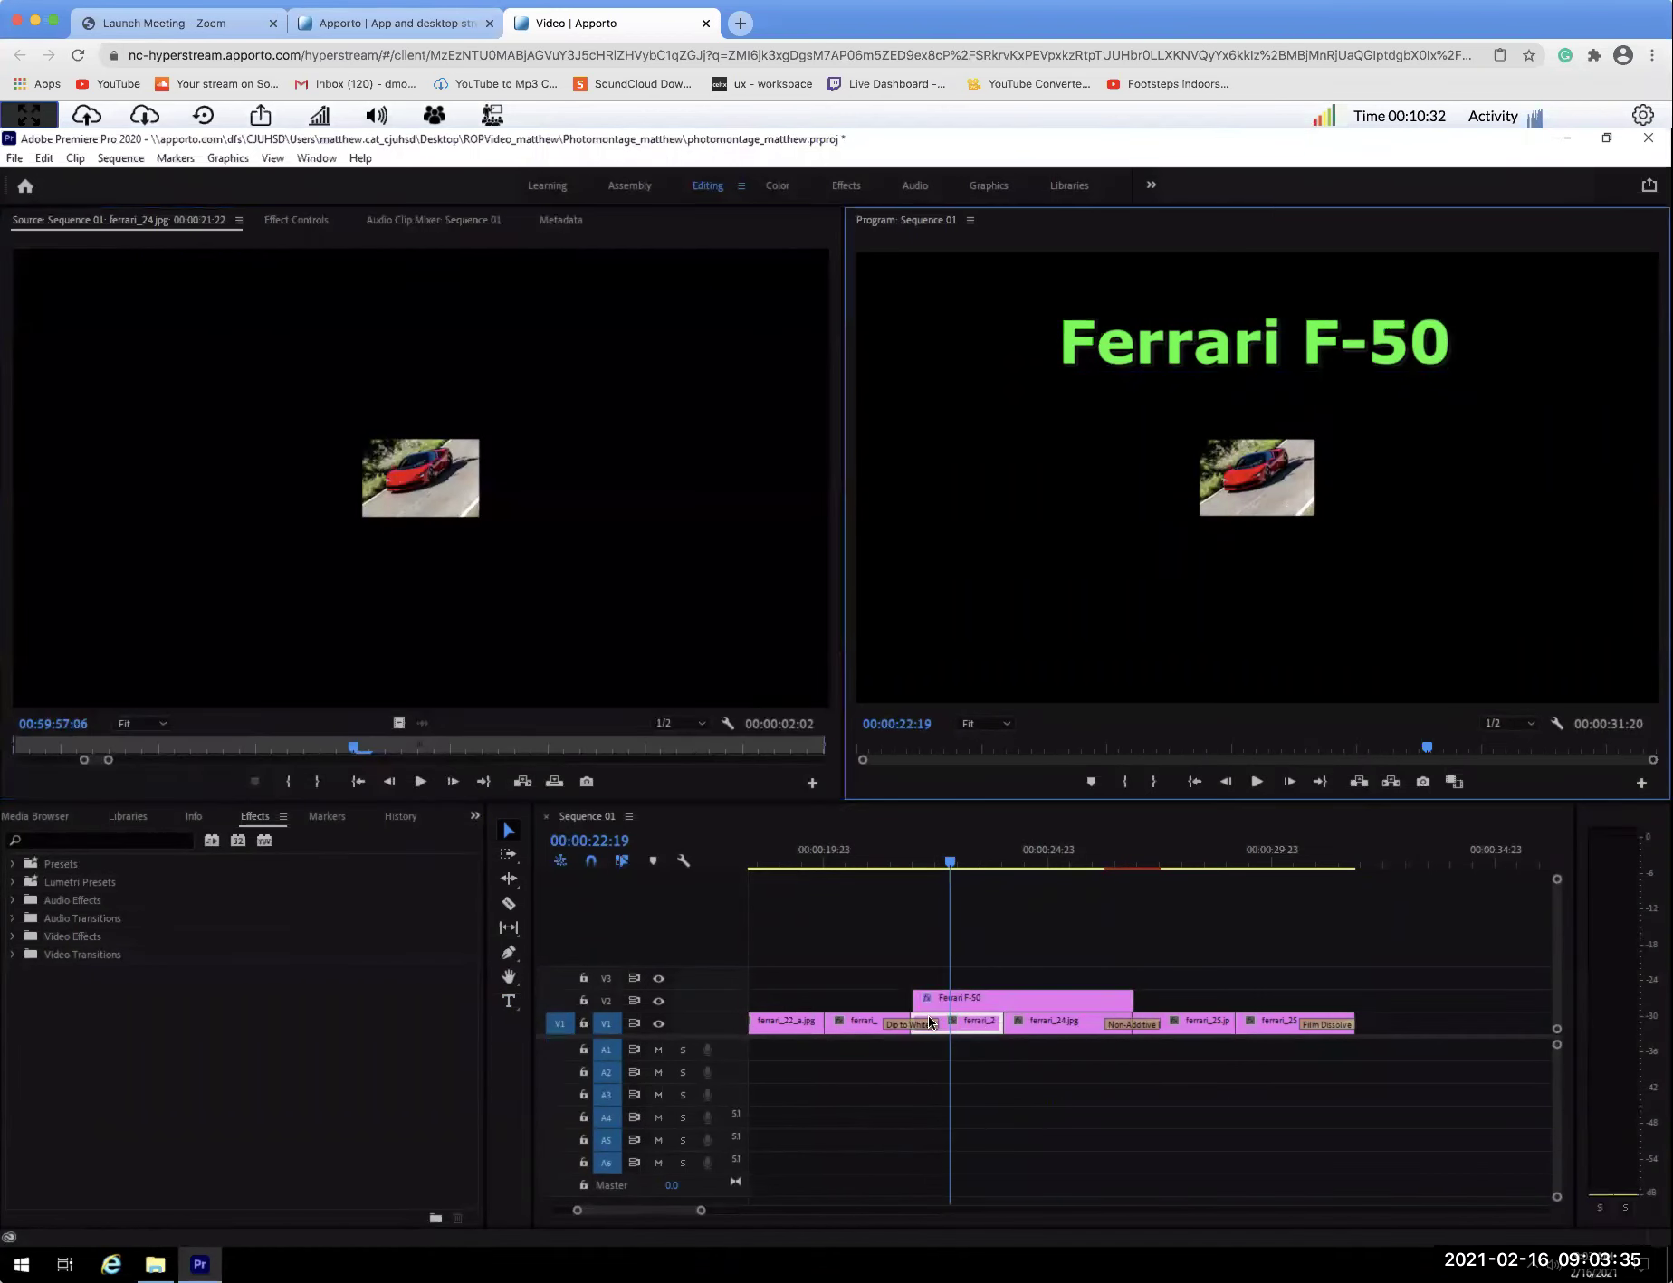
click(298, 221)
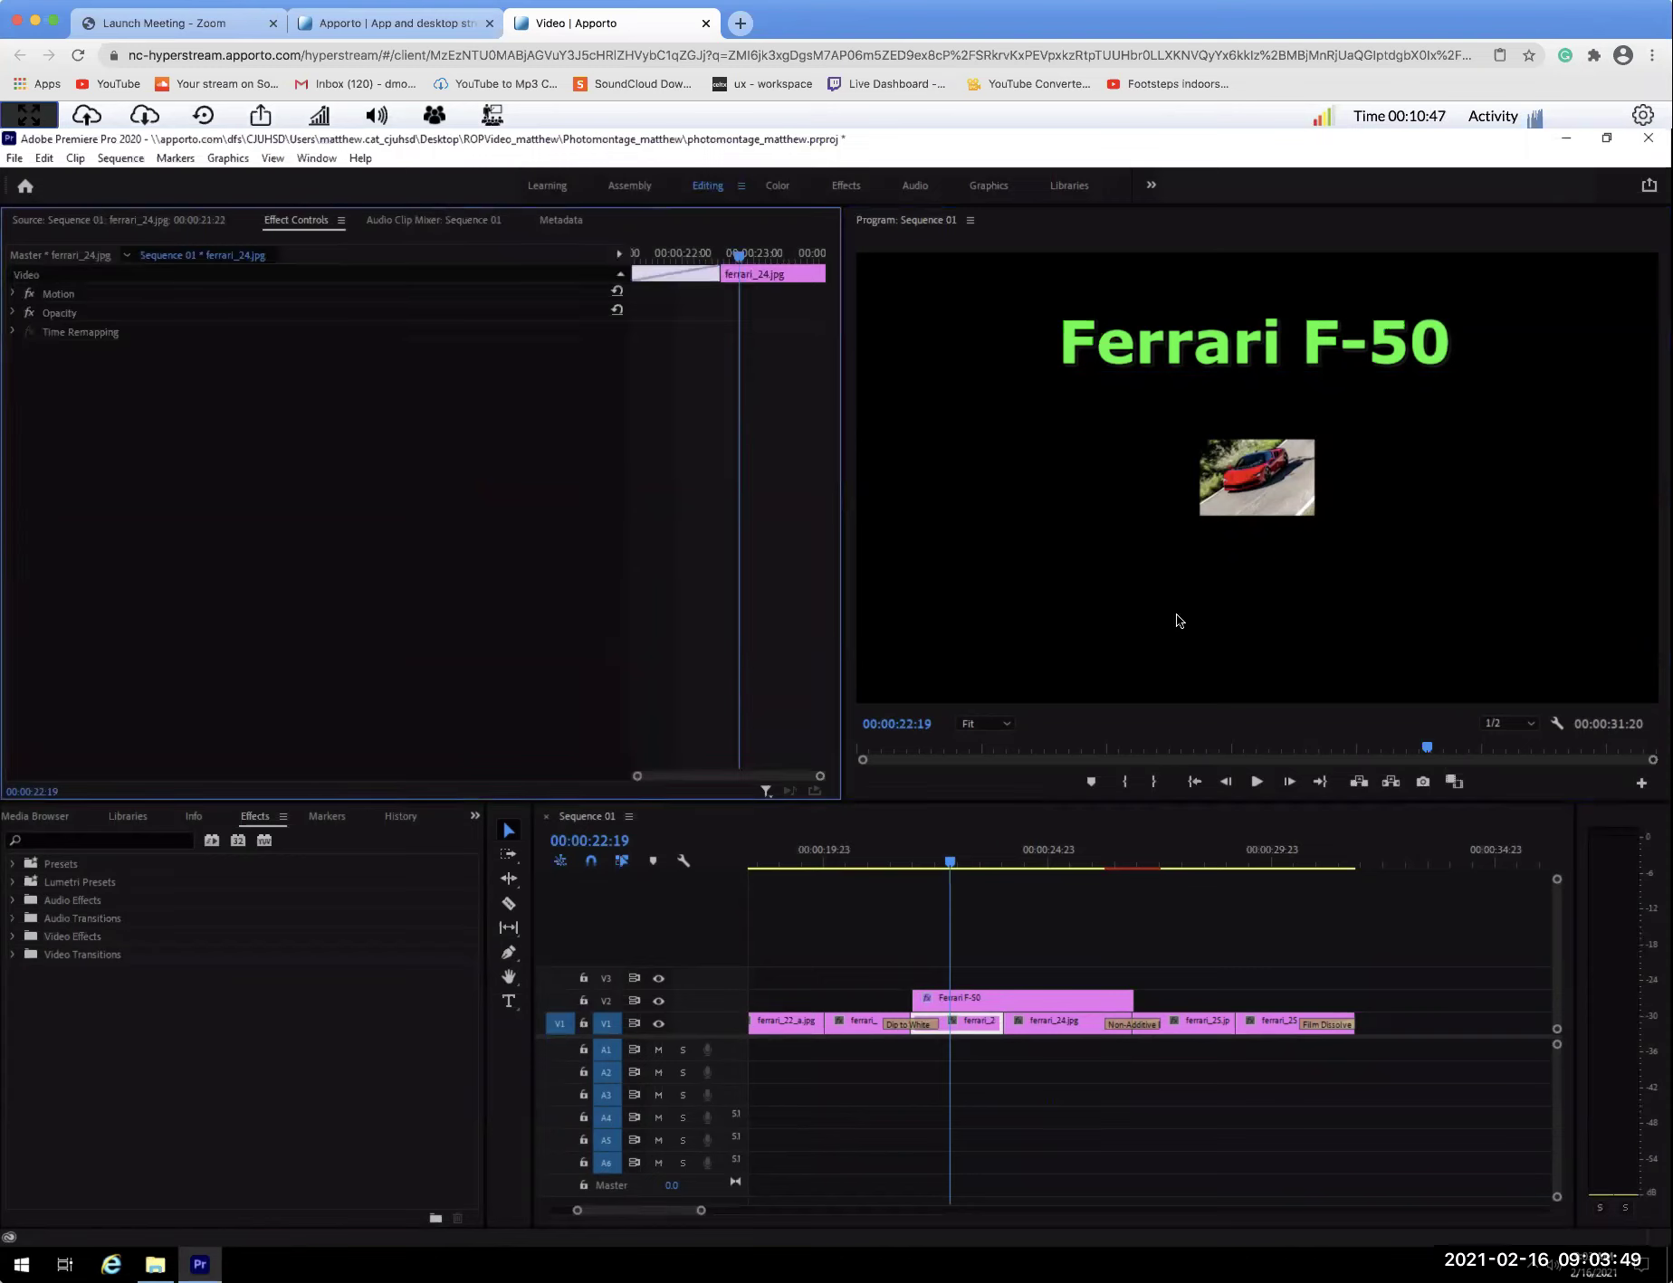
Try trimming the end of the "Ferrari F-50" title back to 00:00:26:04, where the picture transition begins.
click(998, 860)
drag(1046, 858, 1100, 852)
drag(1131, 1002, 1103, 1004)
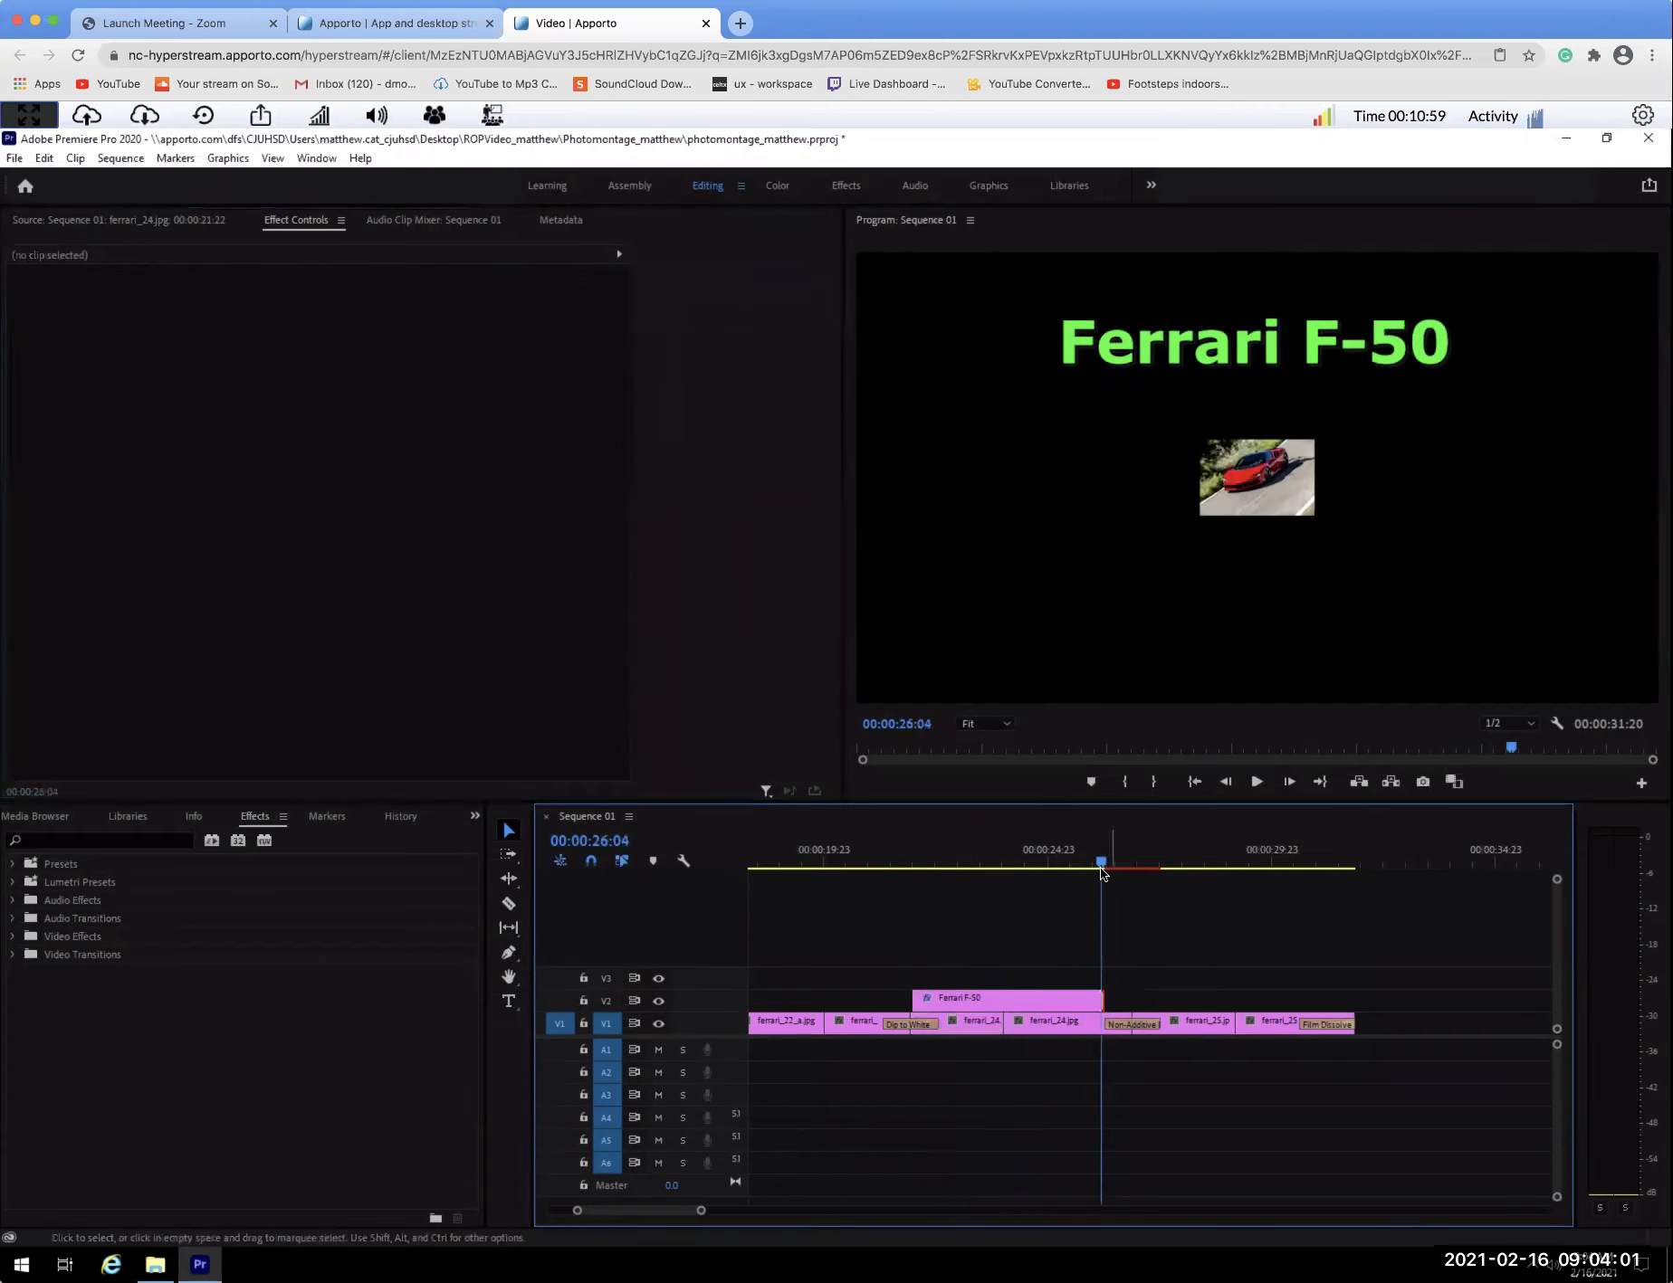
drag(1089, 863, 1243, 875)
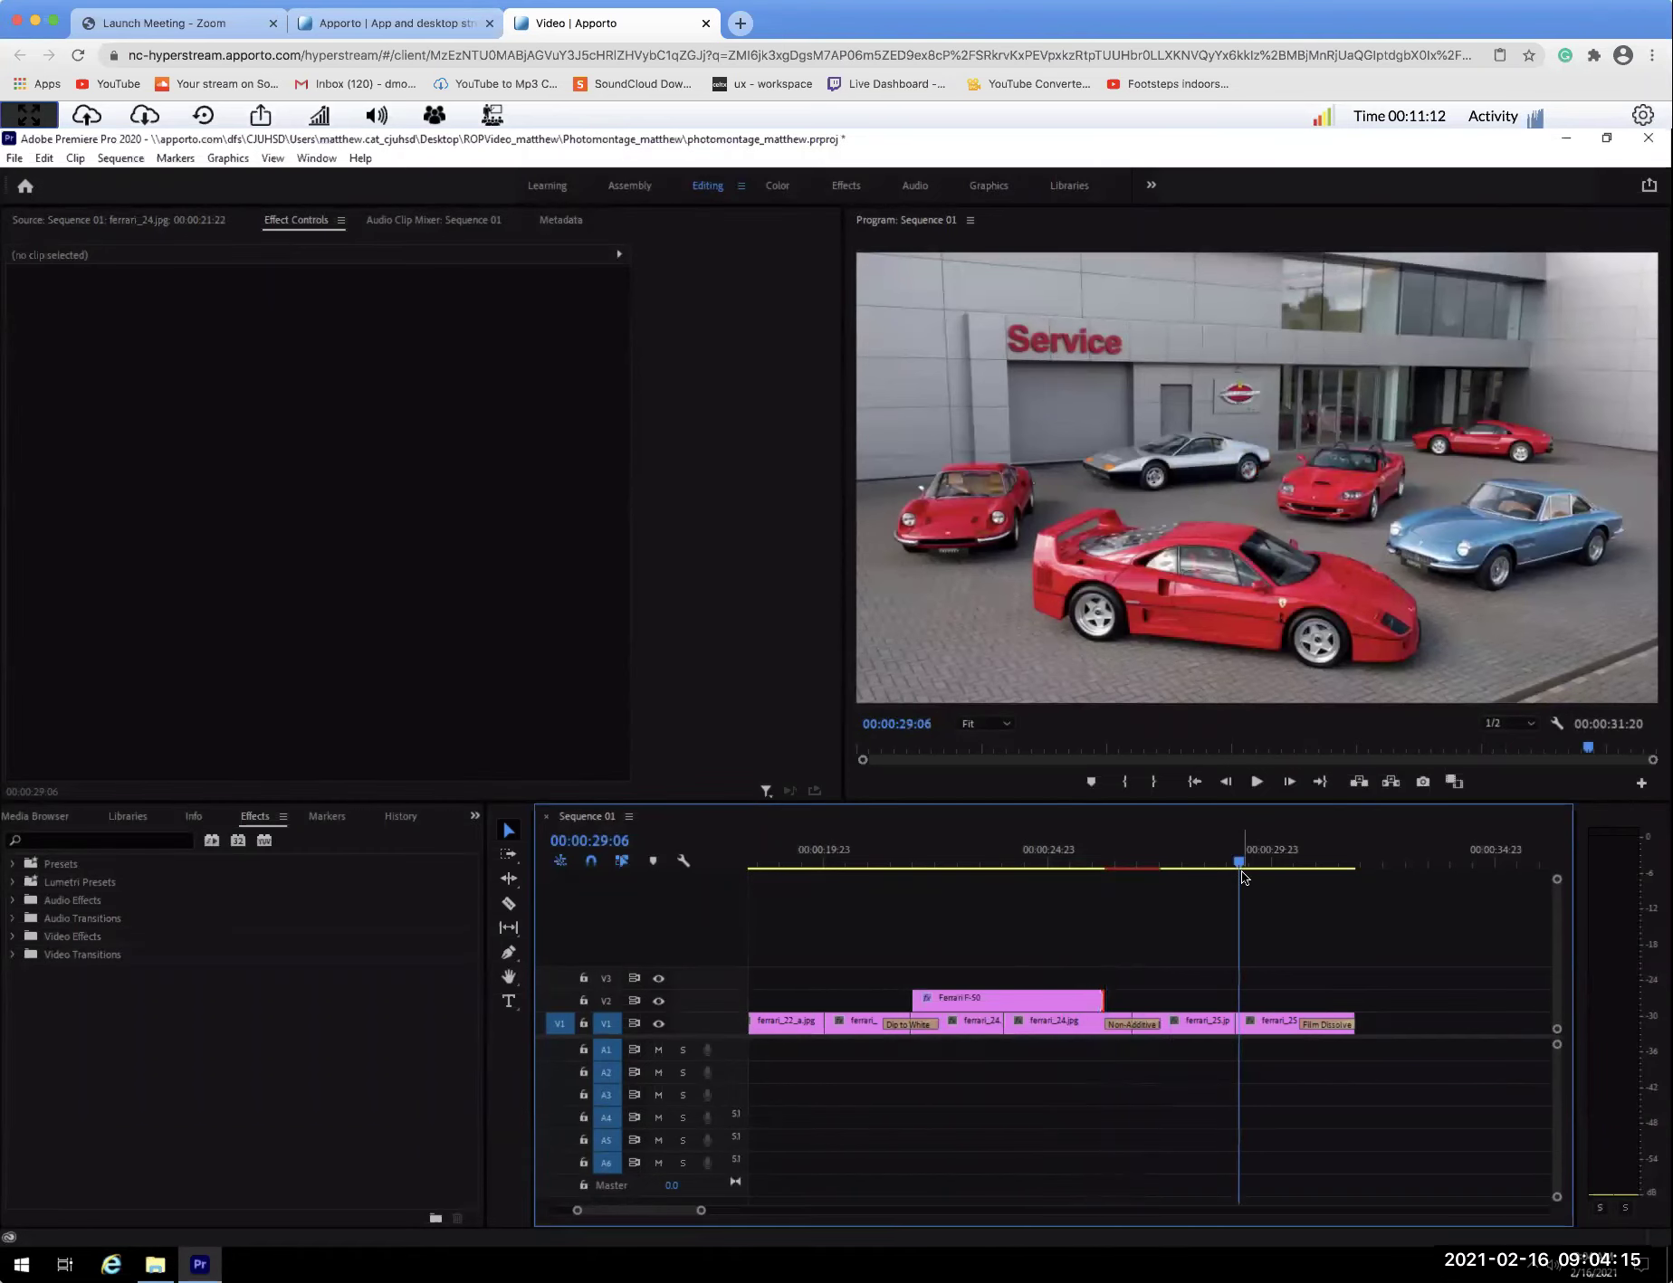
Extend the "Ferrari F-50" title's end to the cut between the pictures and check the frame at 00:00:26:20.
drag(1102, 1005, 1131, 1001)
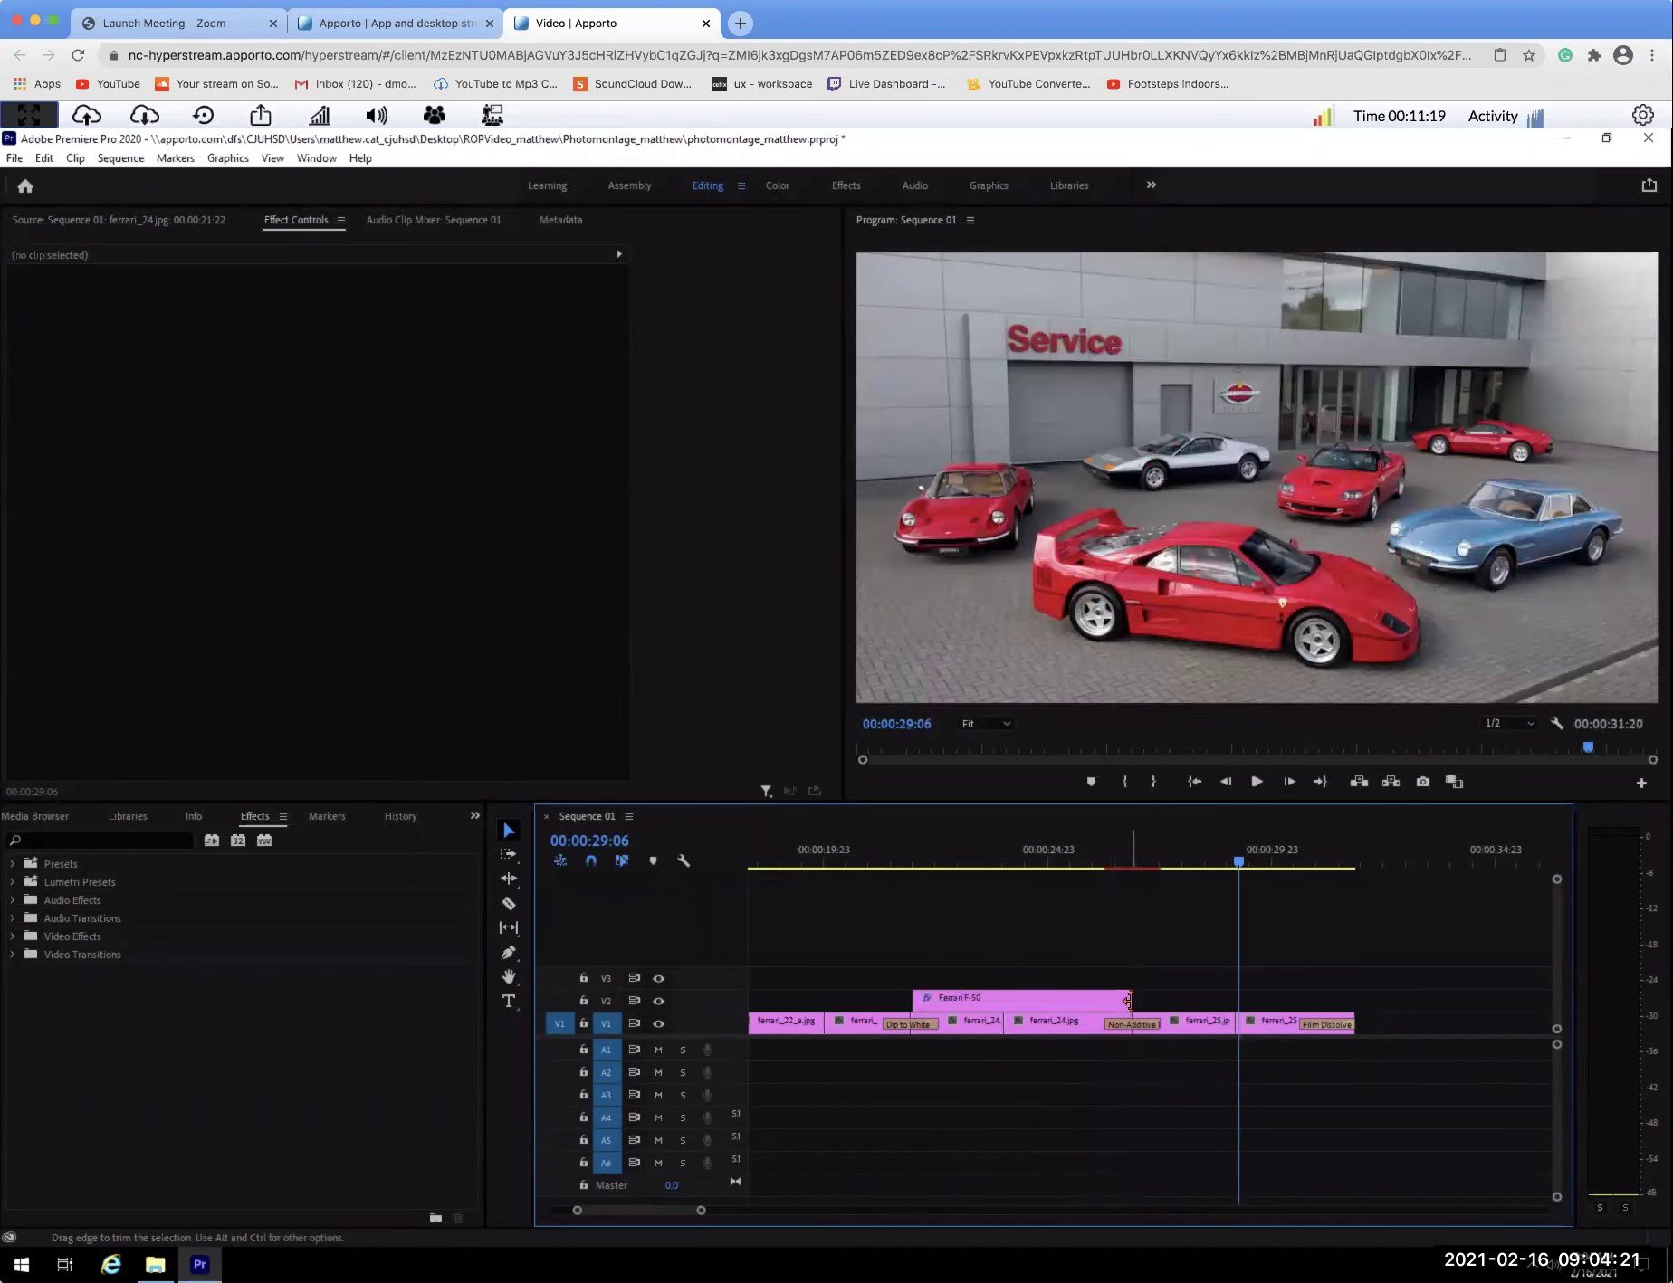
drag(1240, 863, 1131, 865)
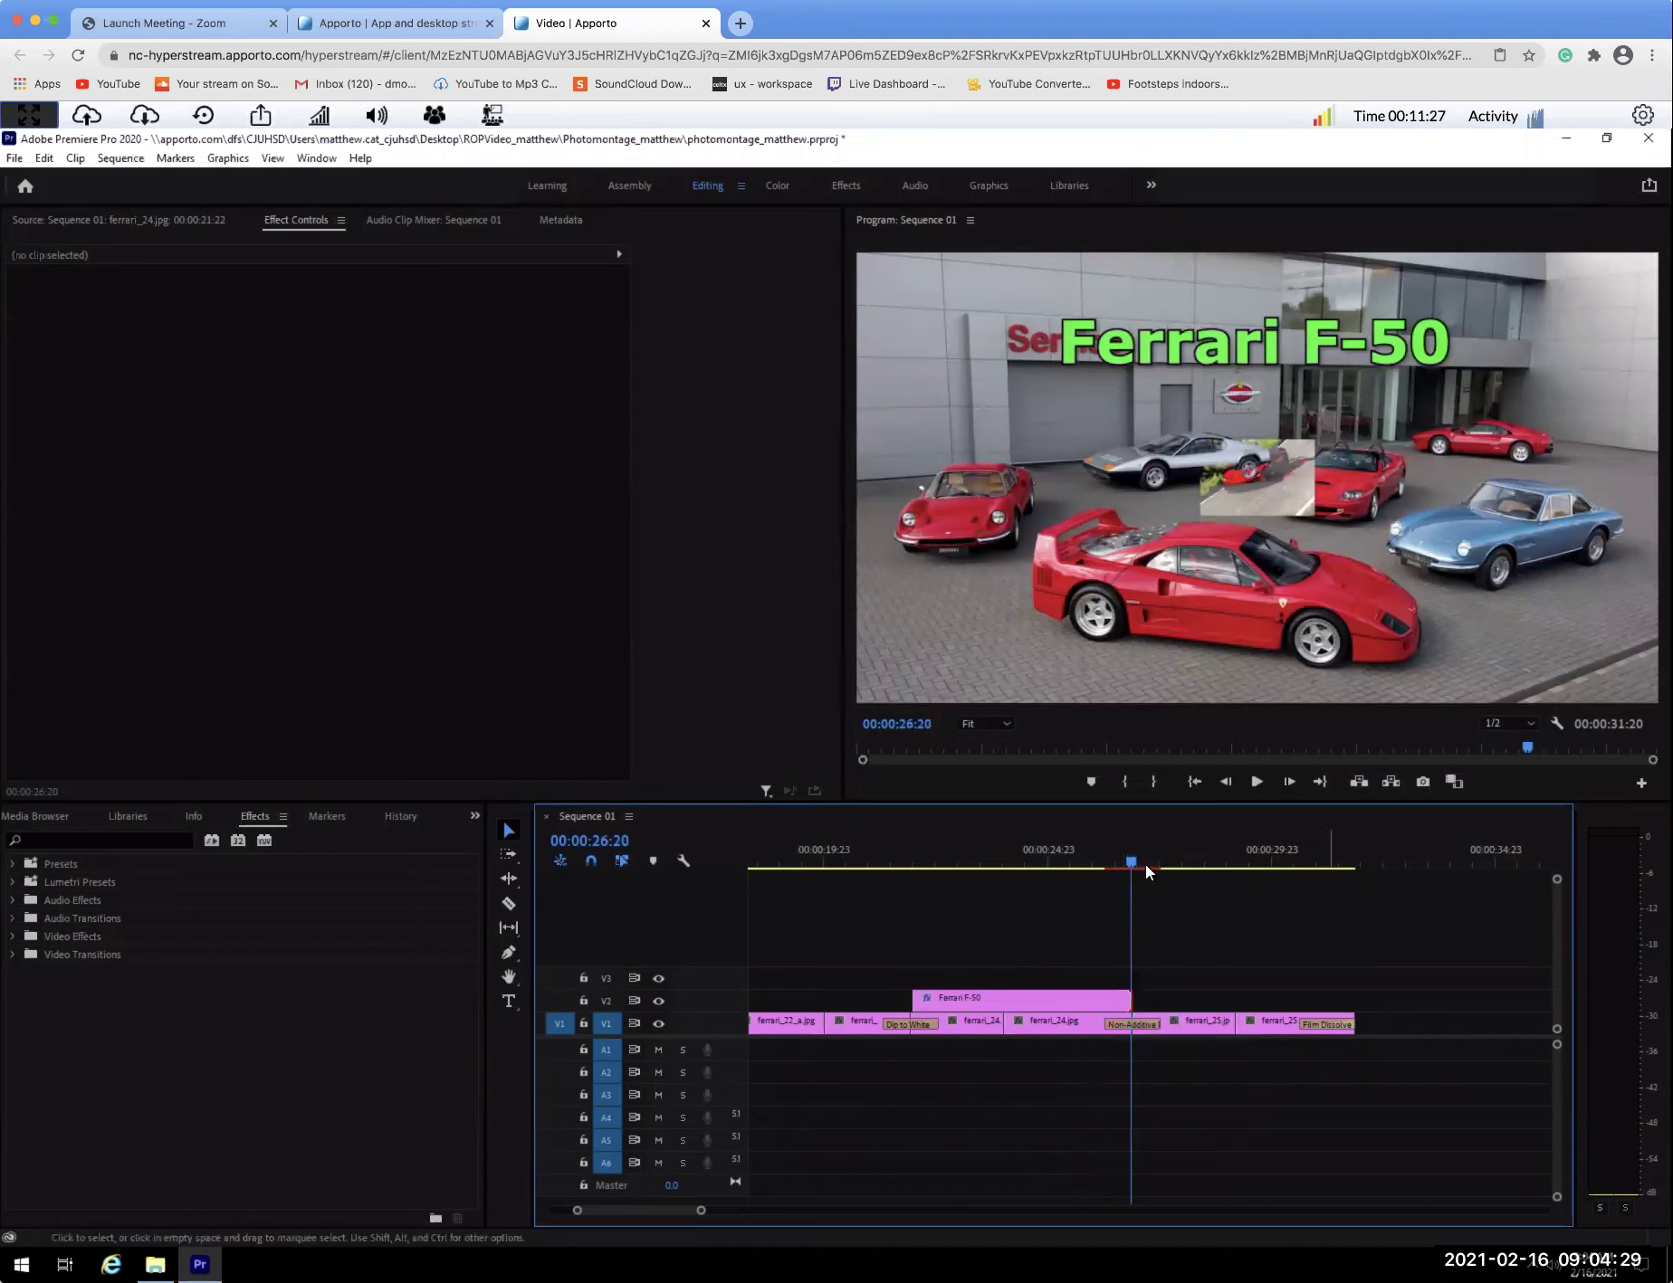
Add a new text layer to the sequence at 00:00:28:07.
drag(1135, 866, 1196, 865)
click(220, 159)
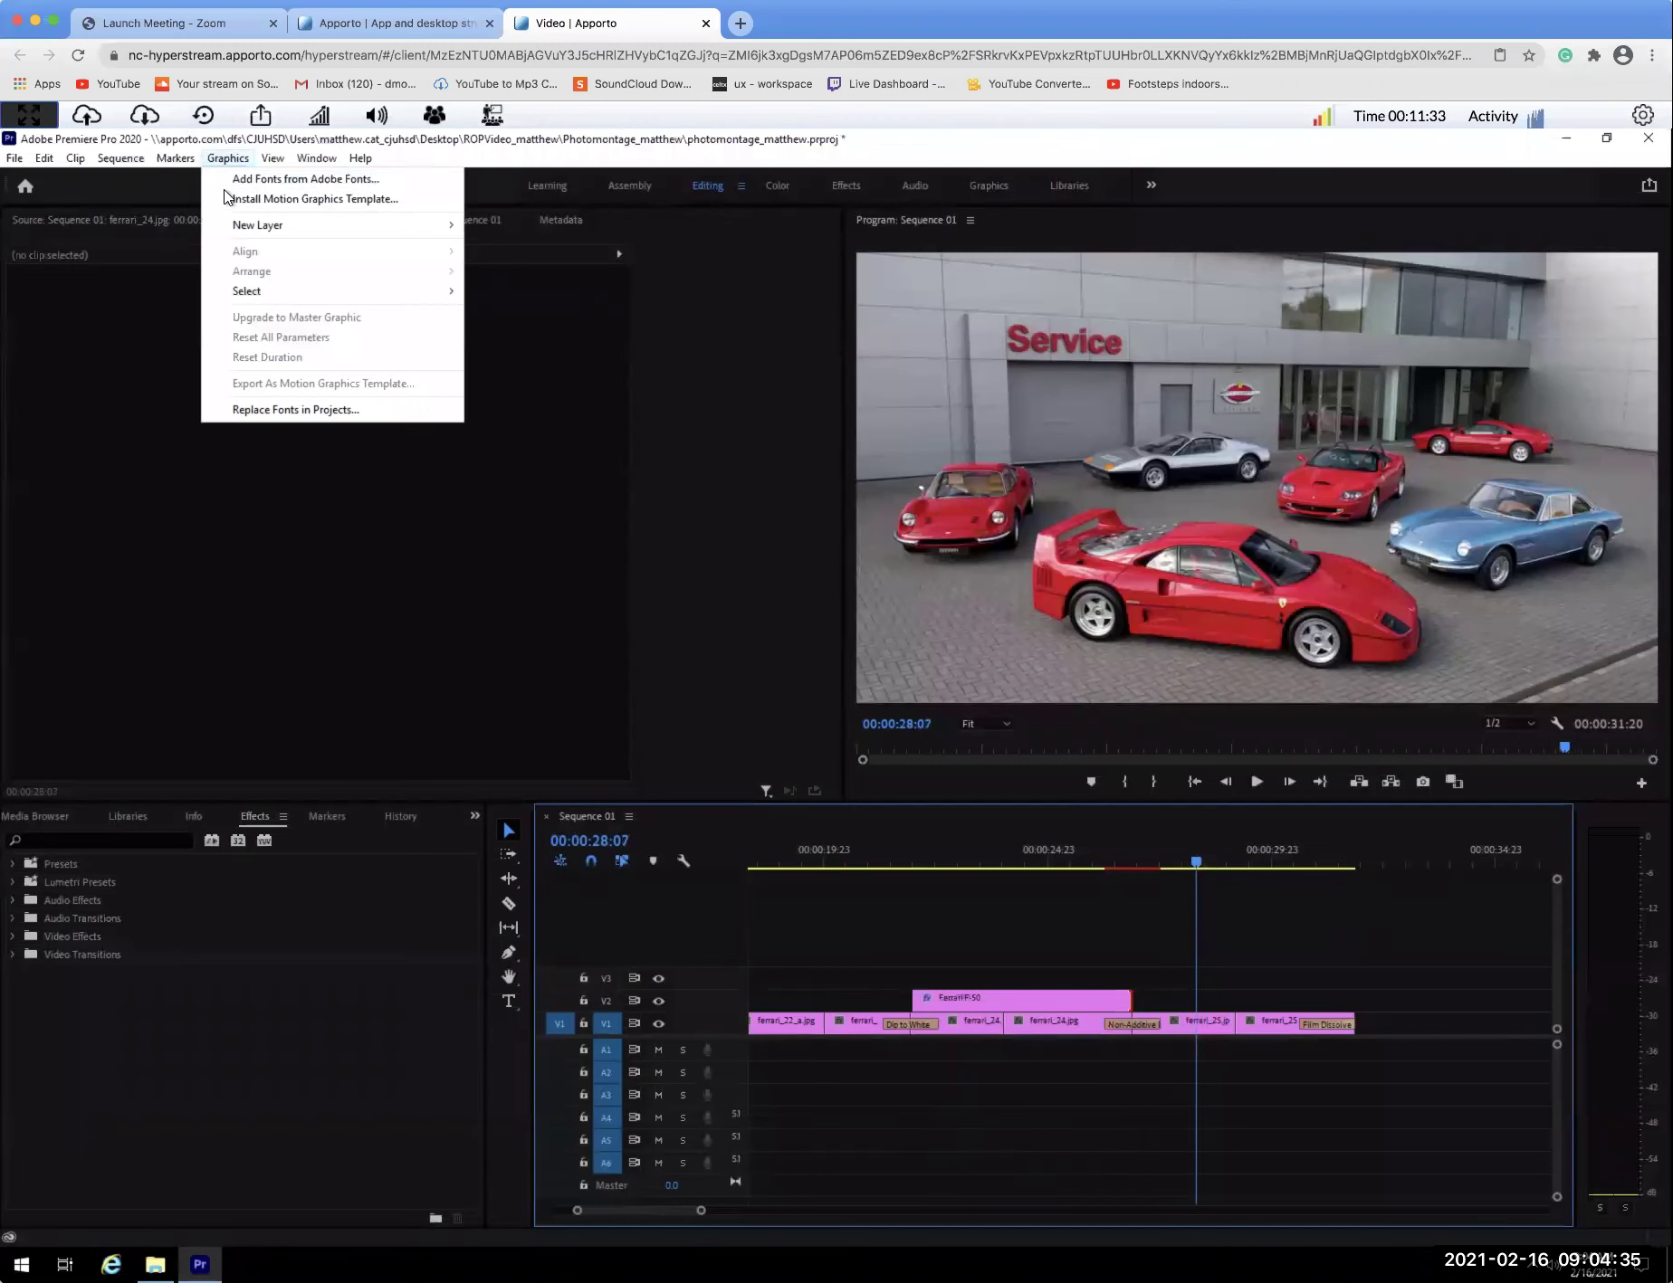
mouse_move(231, 224)
click(544, 228)
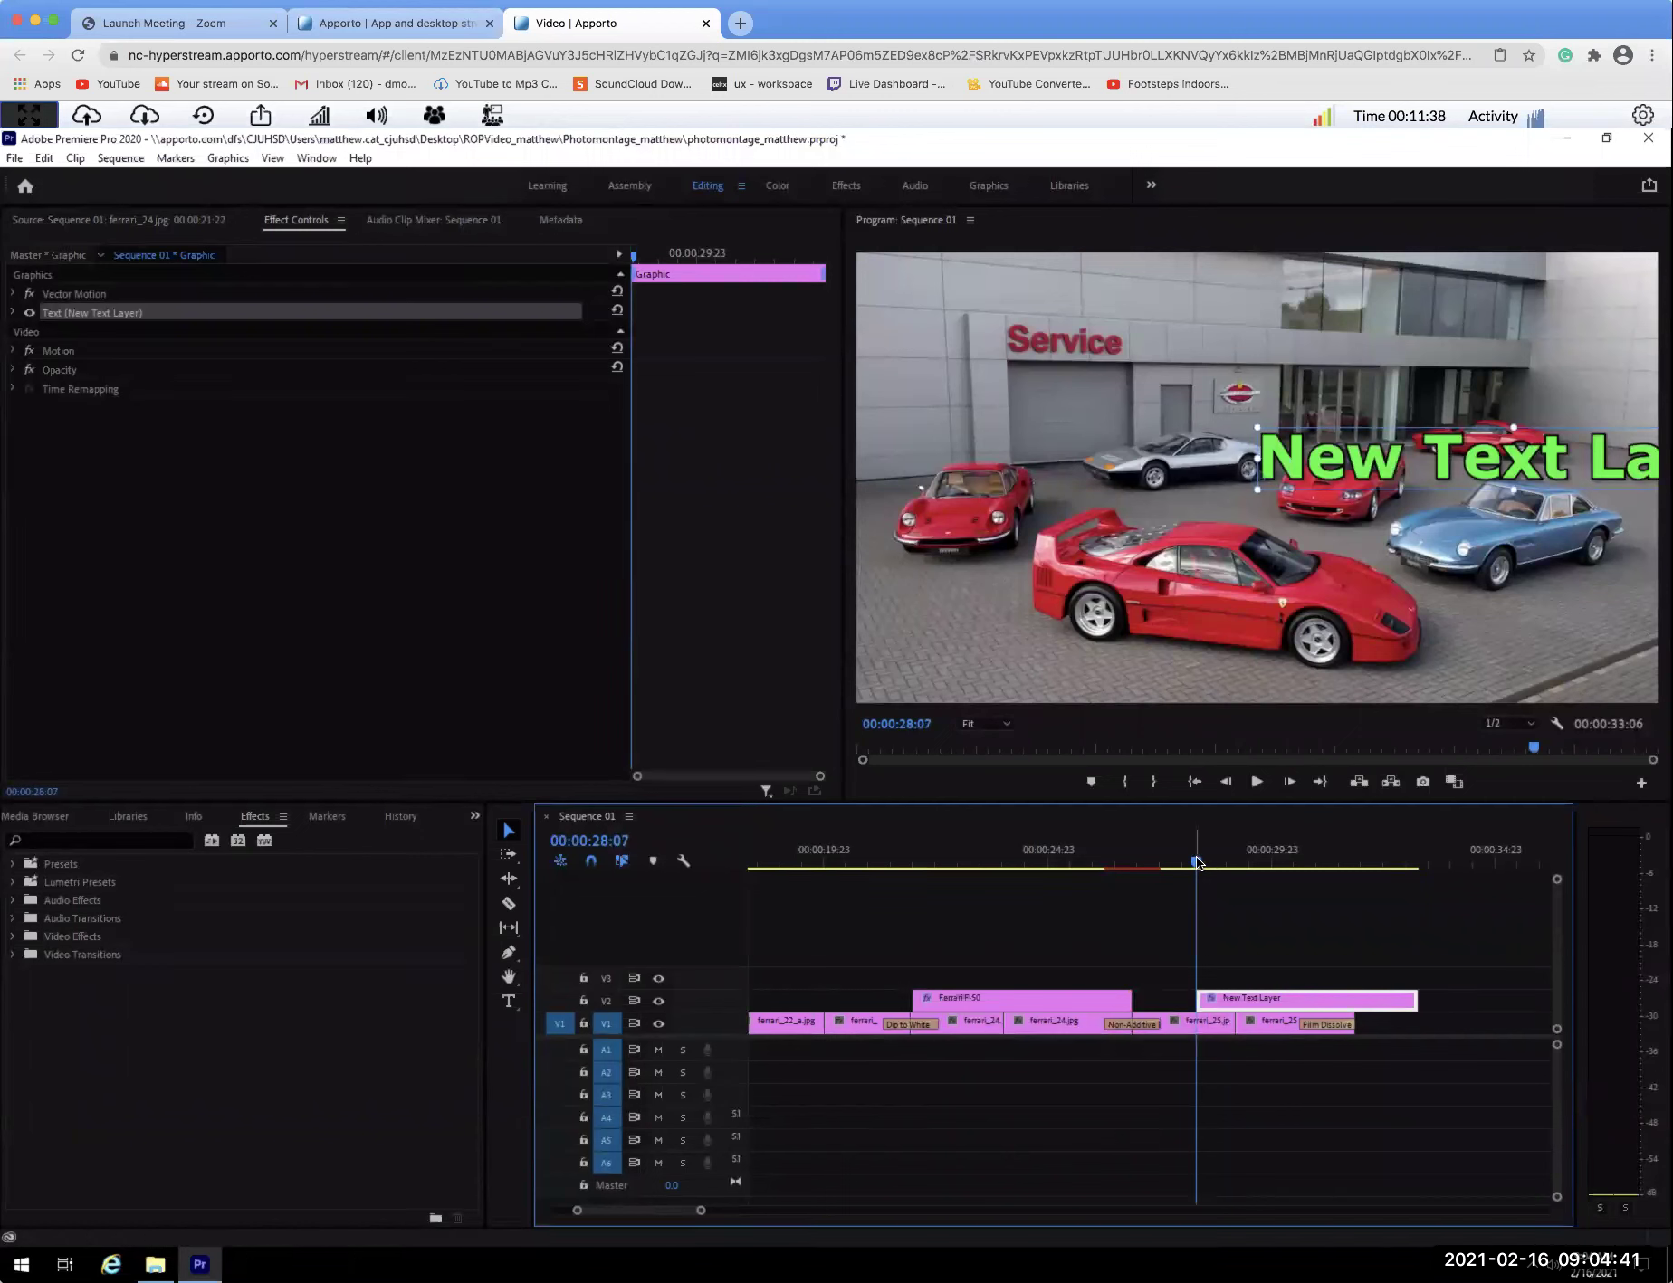
Move the new text clip on V2 so it starts directly after the "Ferrari F-50" title.
drag(1196, 864, 1135, 875)
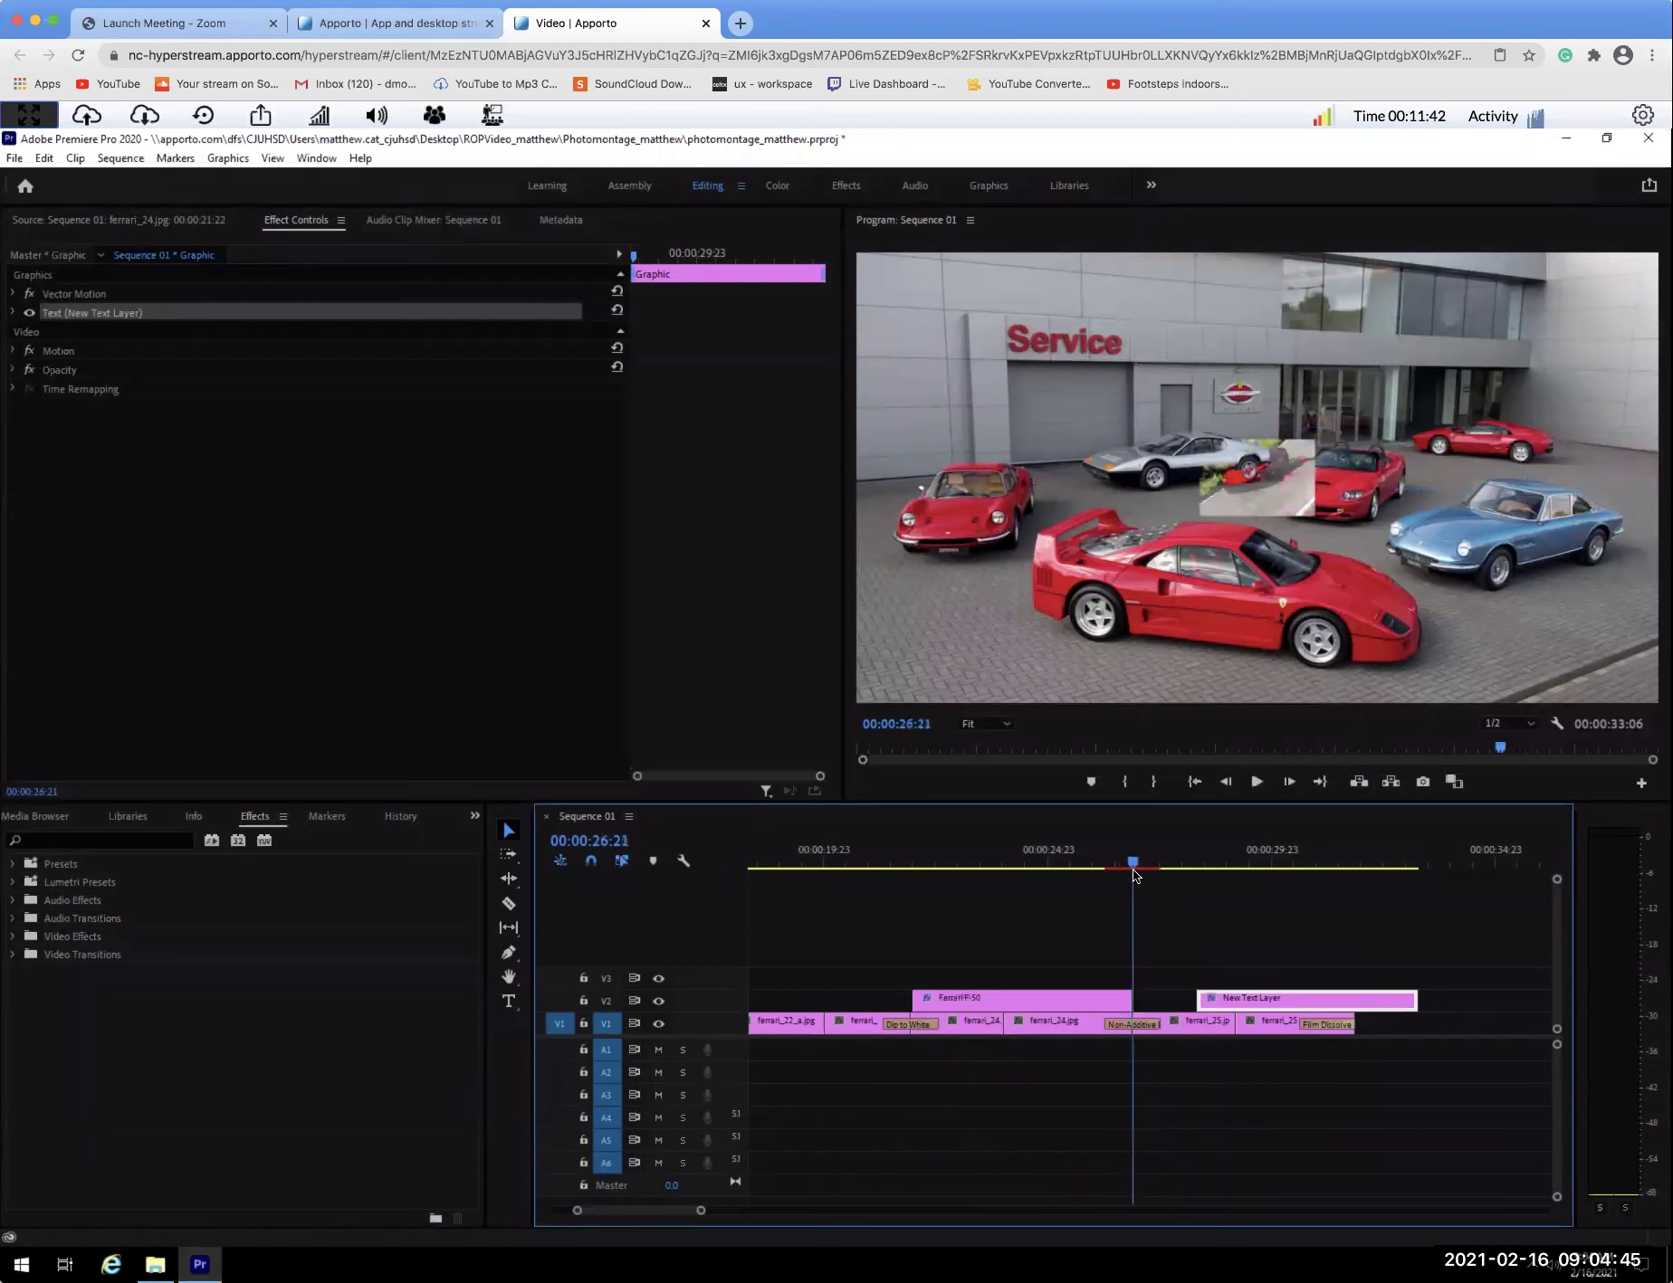
click(947, 869)
drag(1353, 1000, 1287, 1001)
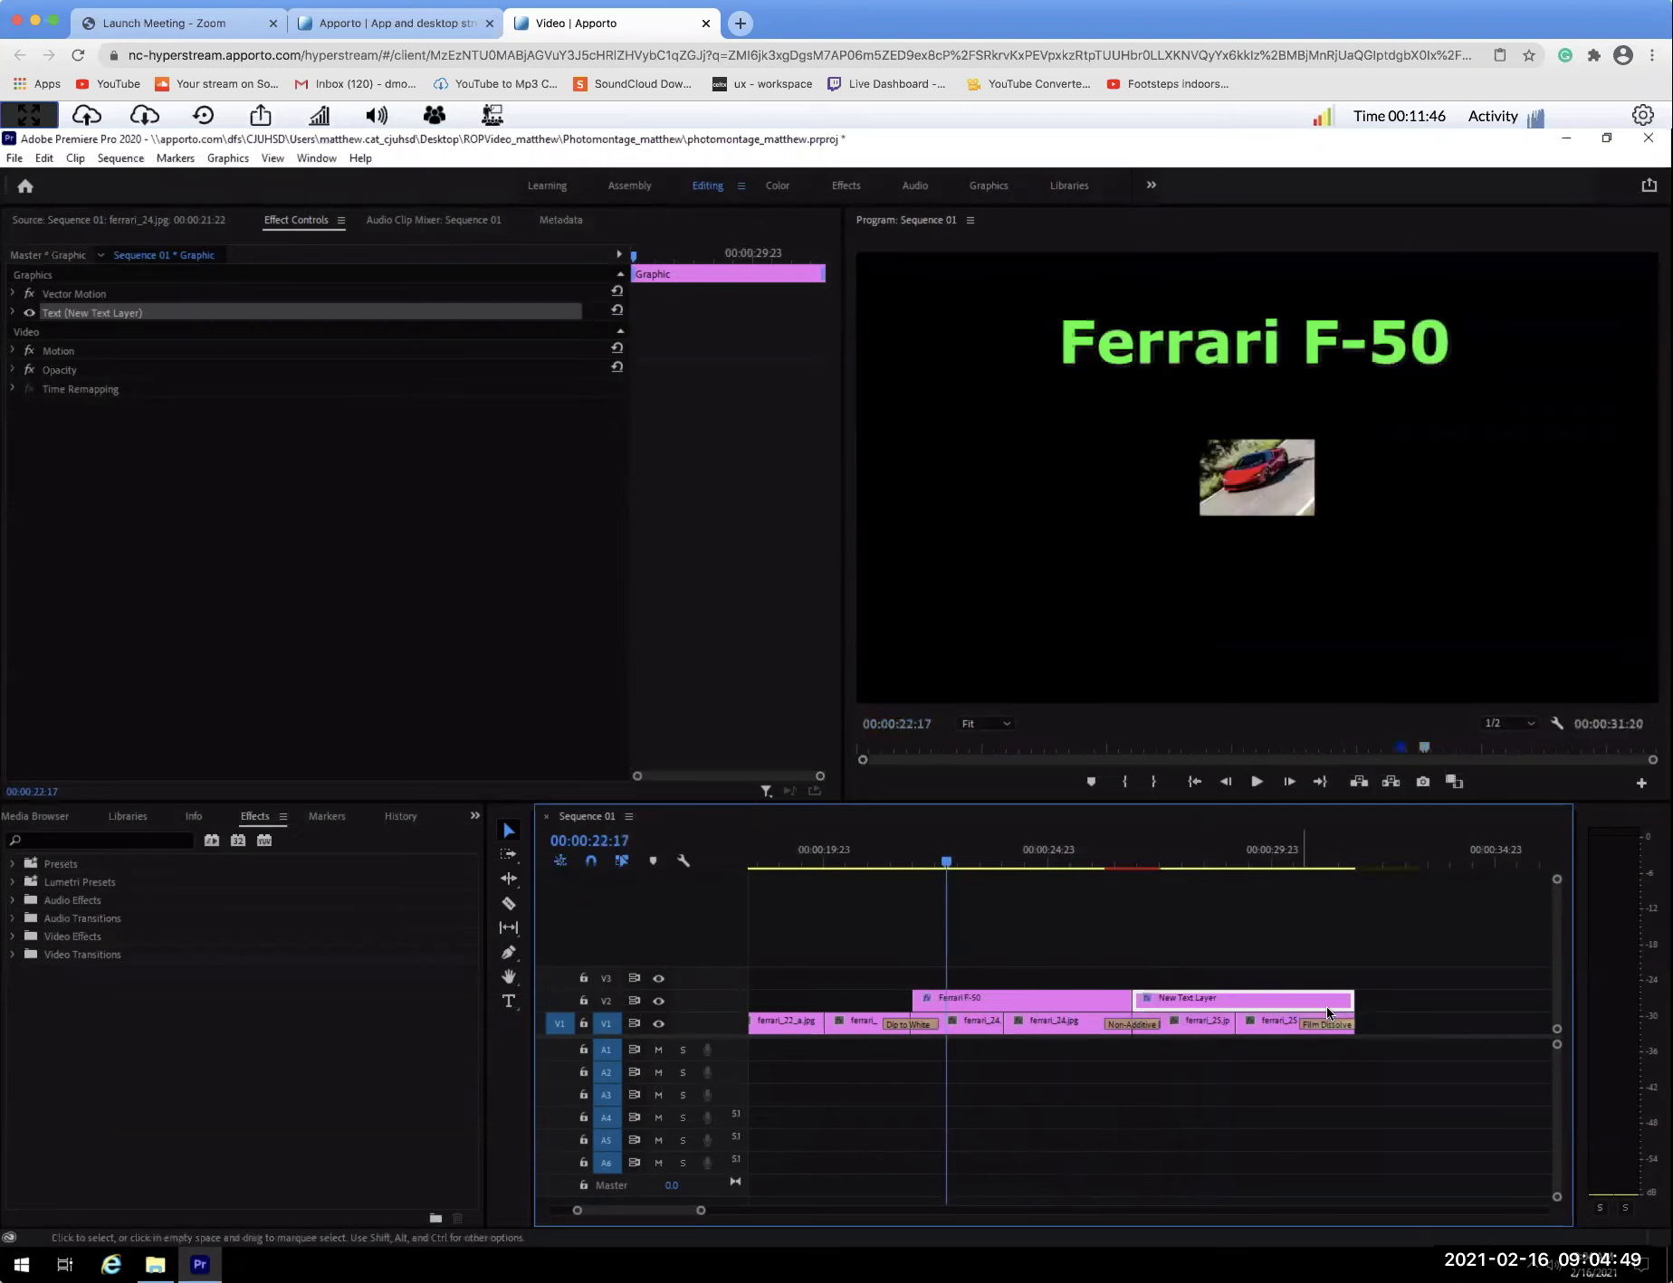
Move the new title to the upper part of the frame at about 344, 228 and change its text to "75 years of Ferrari".
drag(1132, 853, 1229, 853)
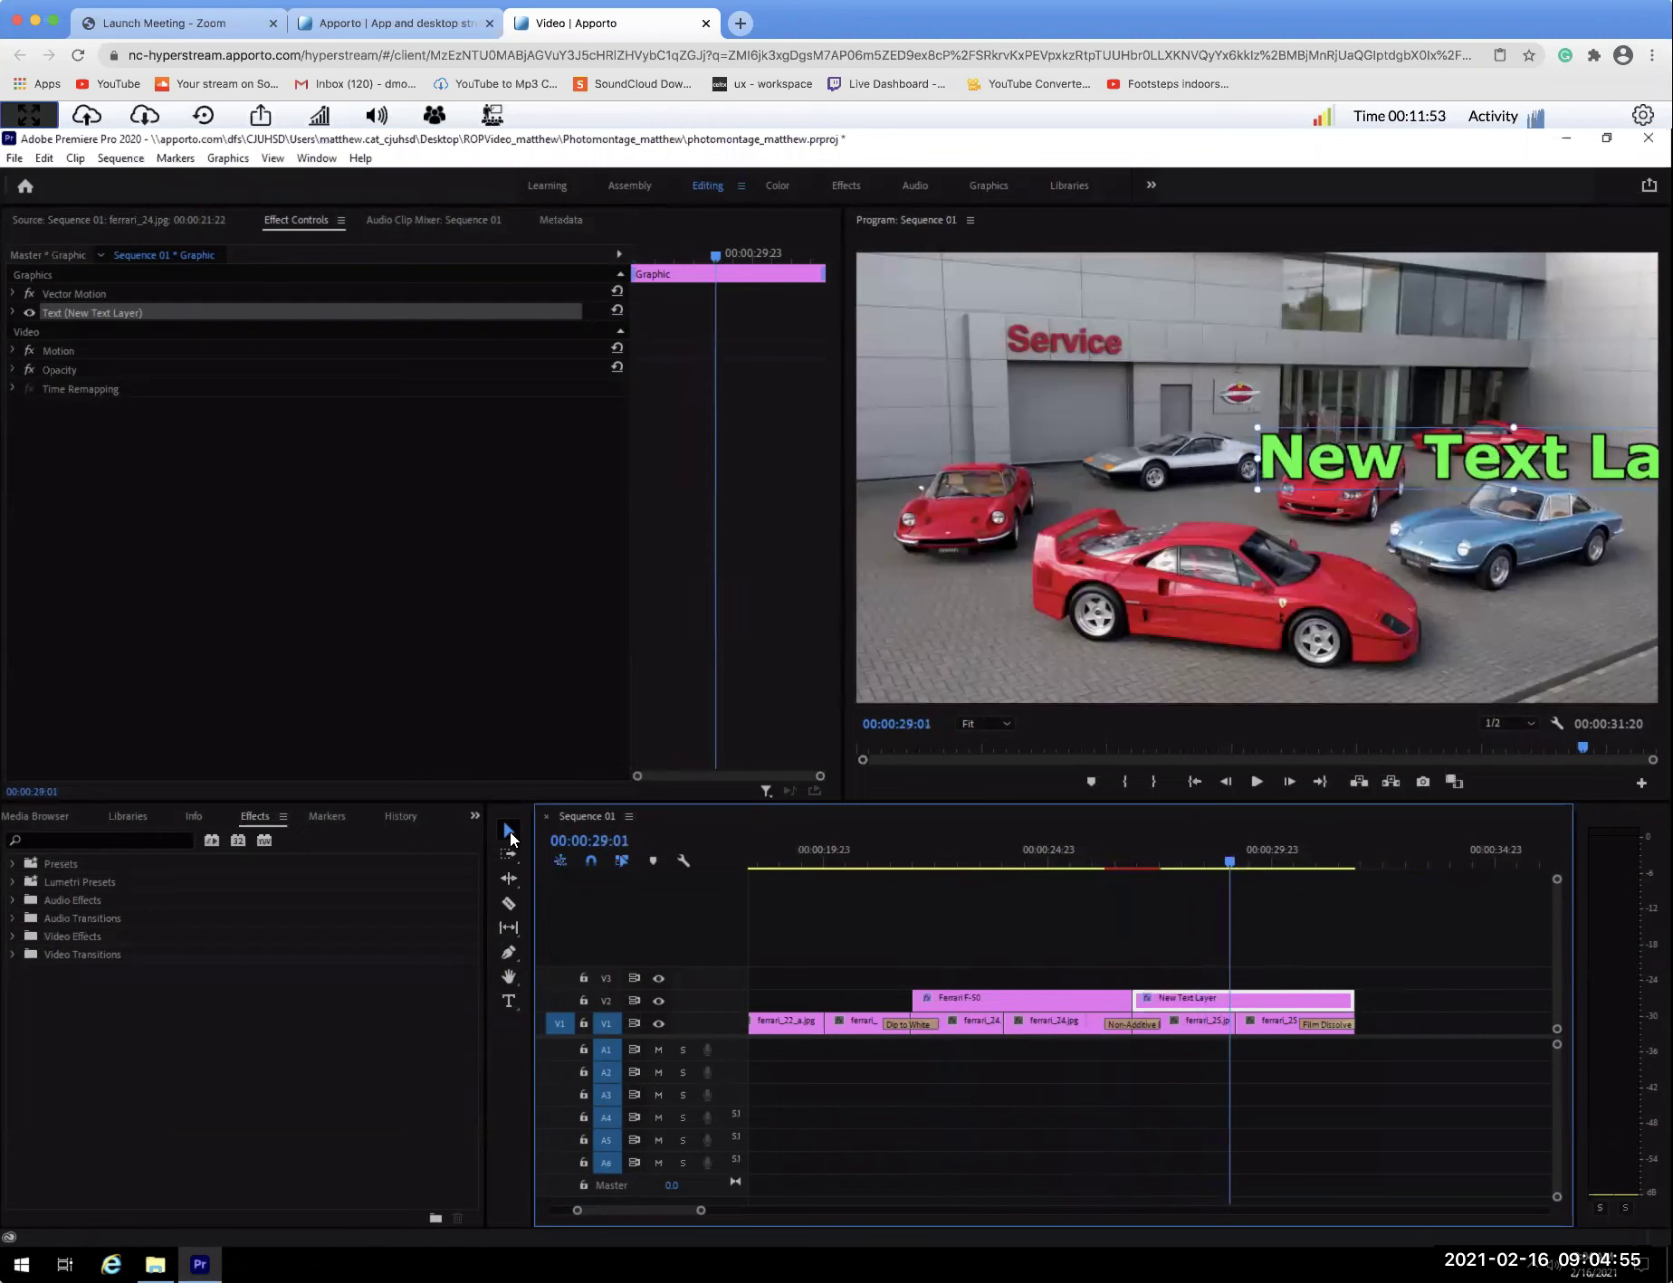
drag(1542, 449, 1283, 324)
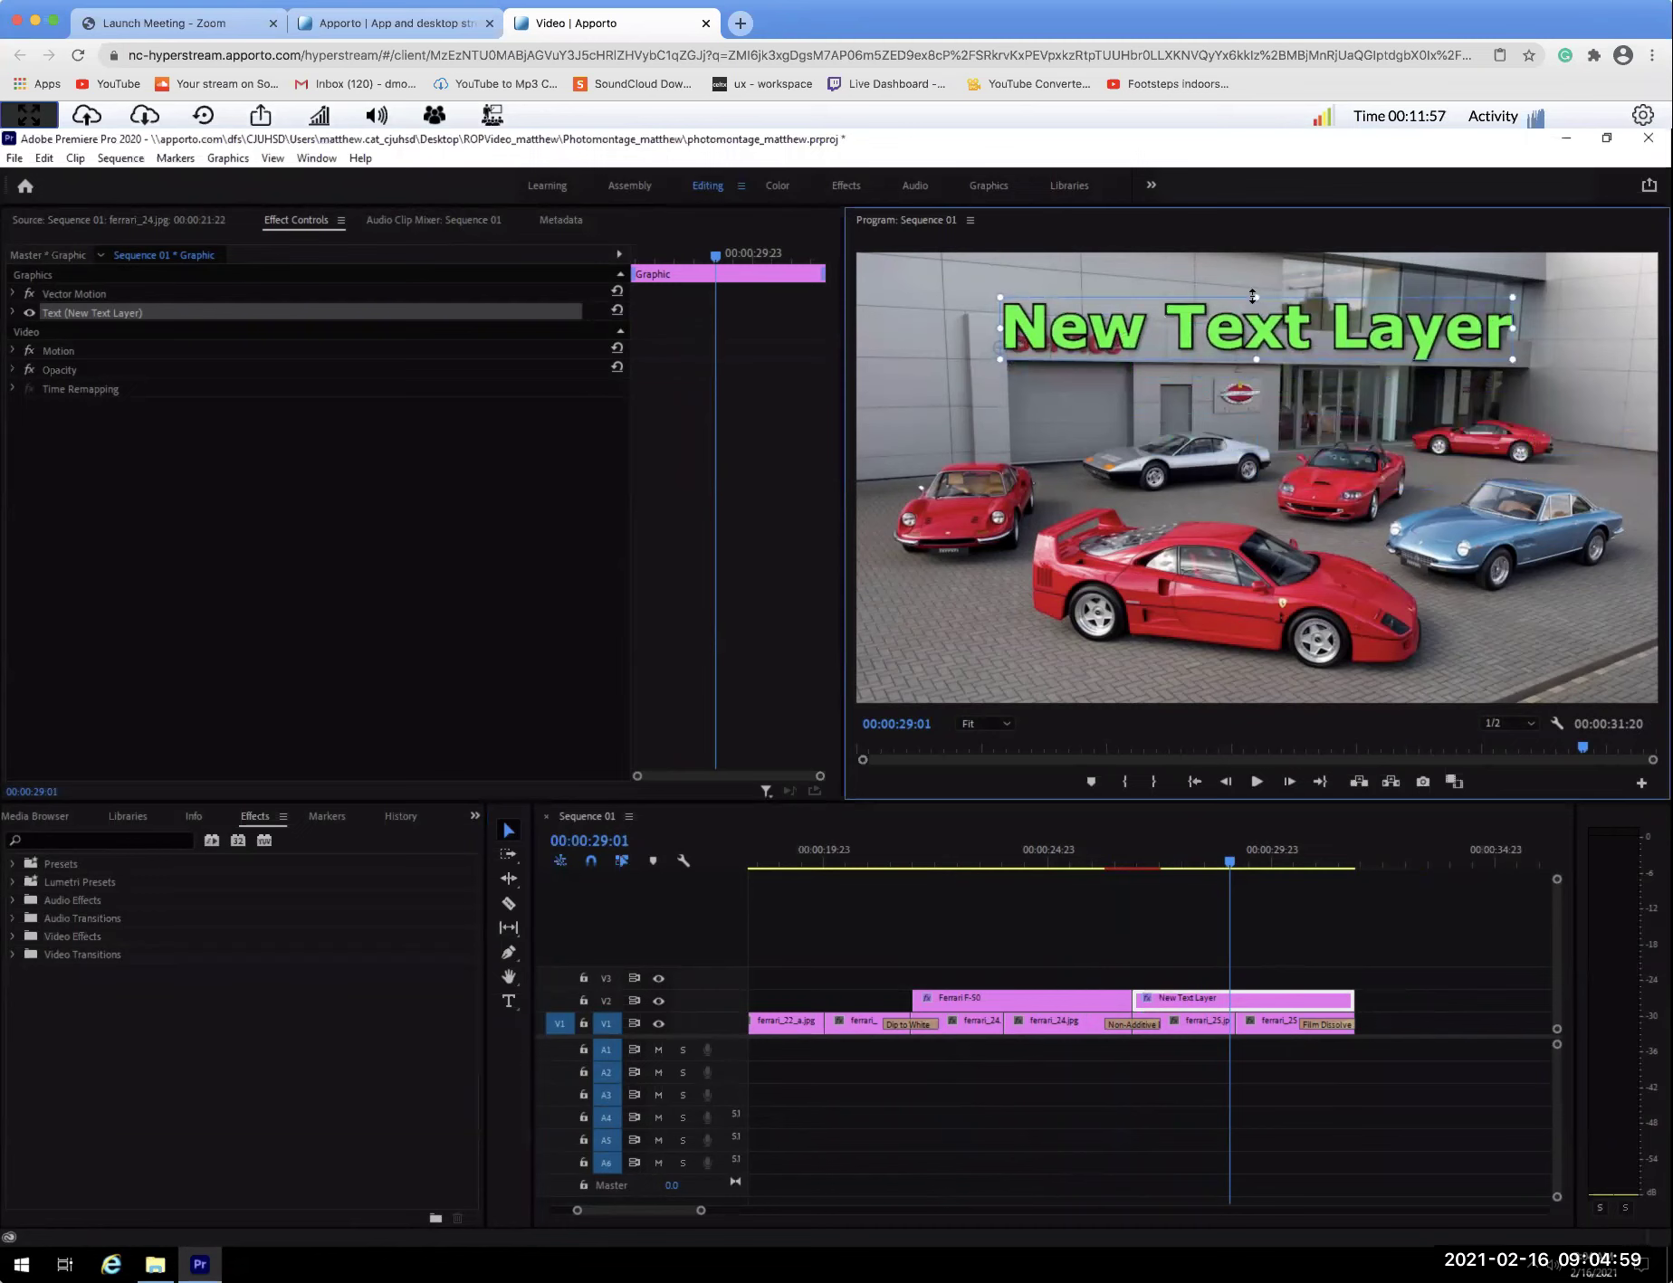
double_click(1270, 328)
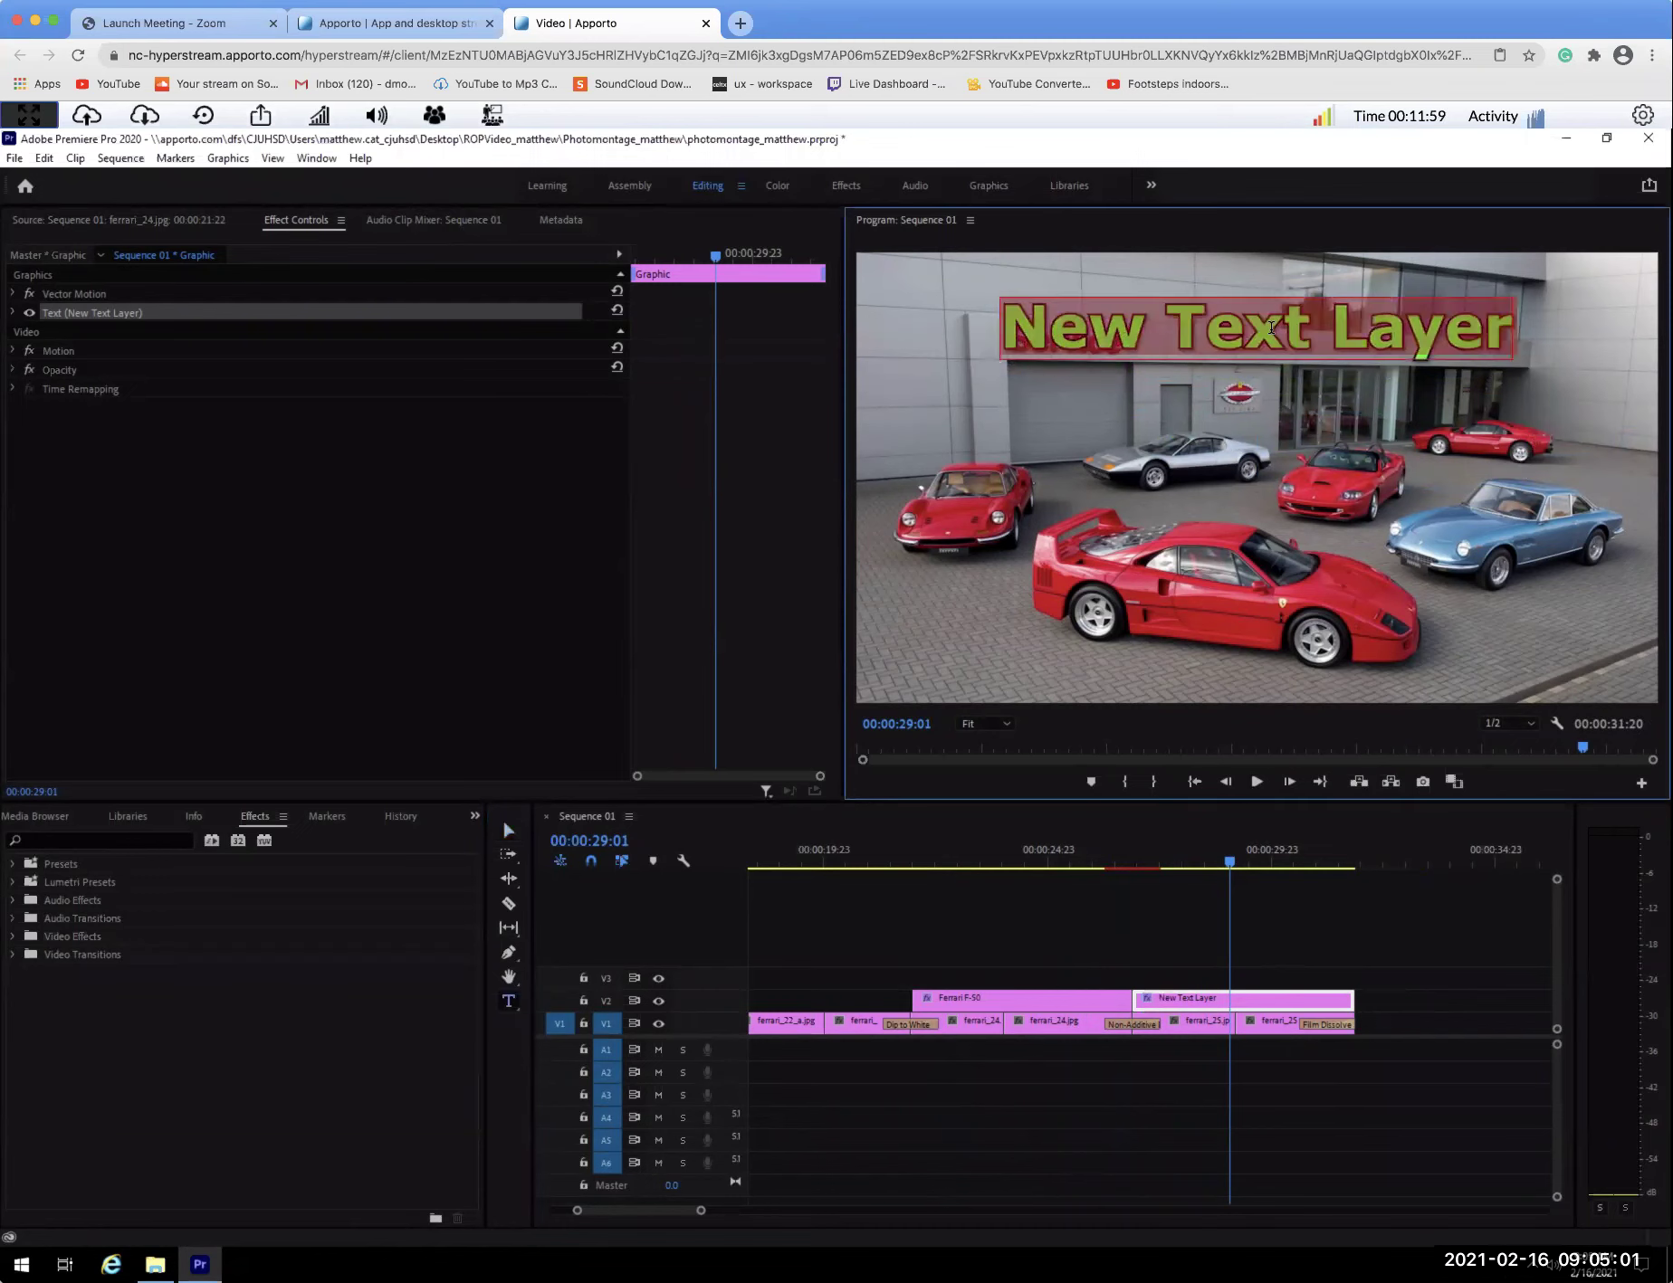
text(75 yea)
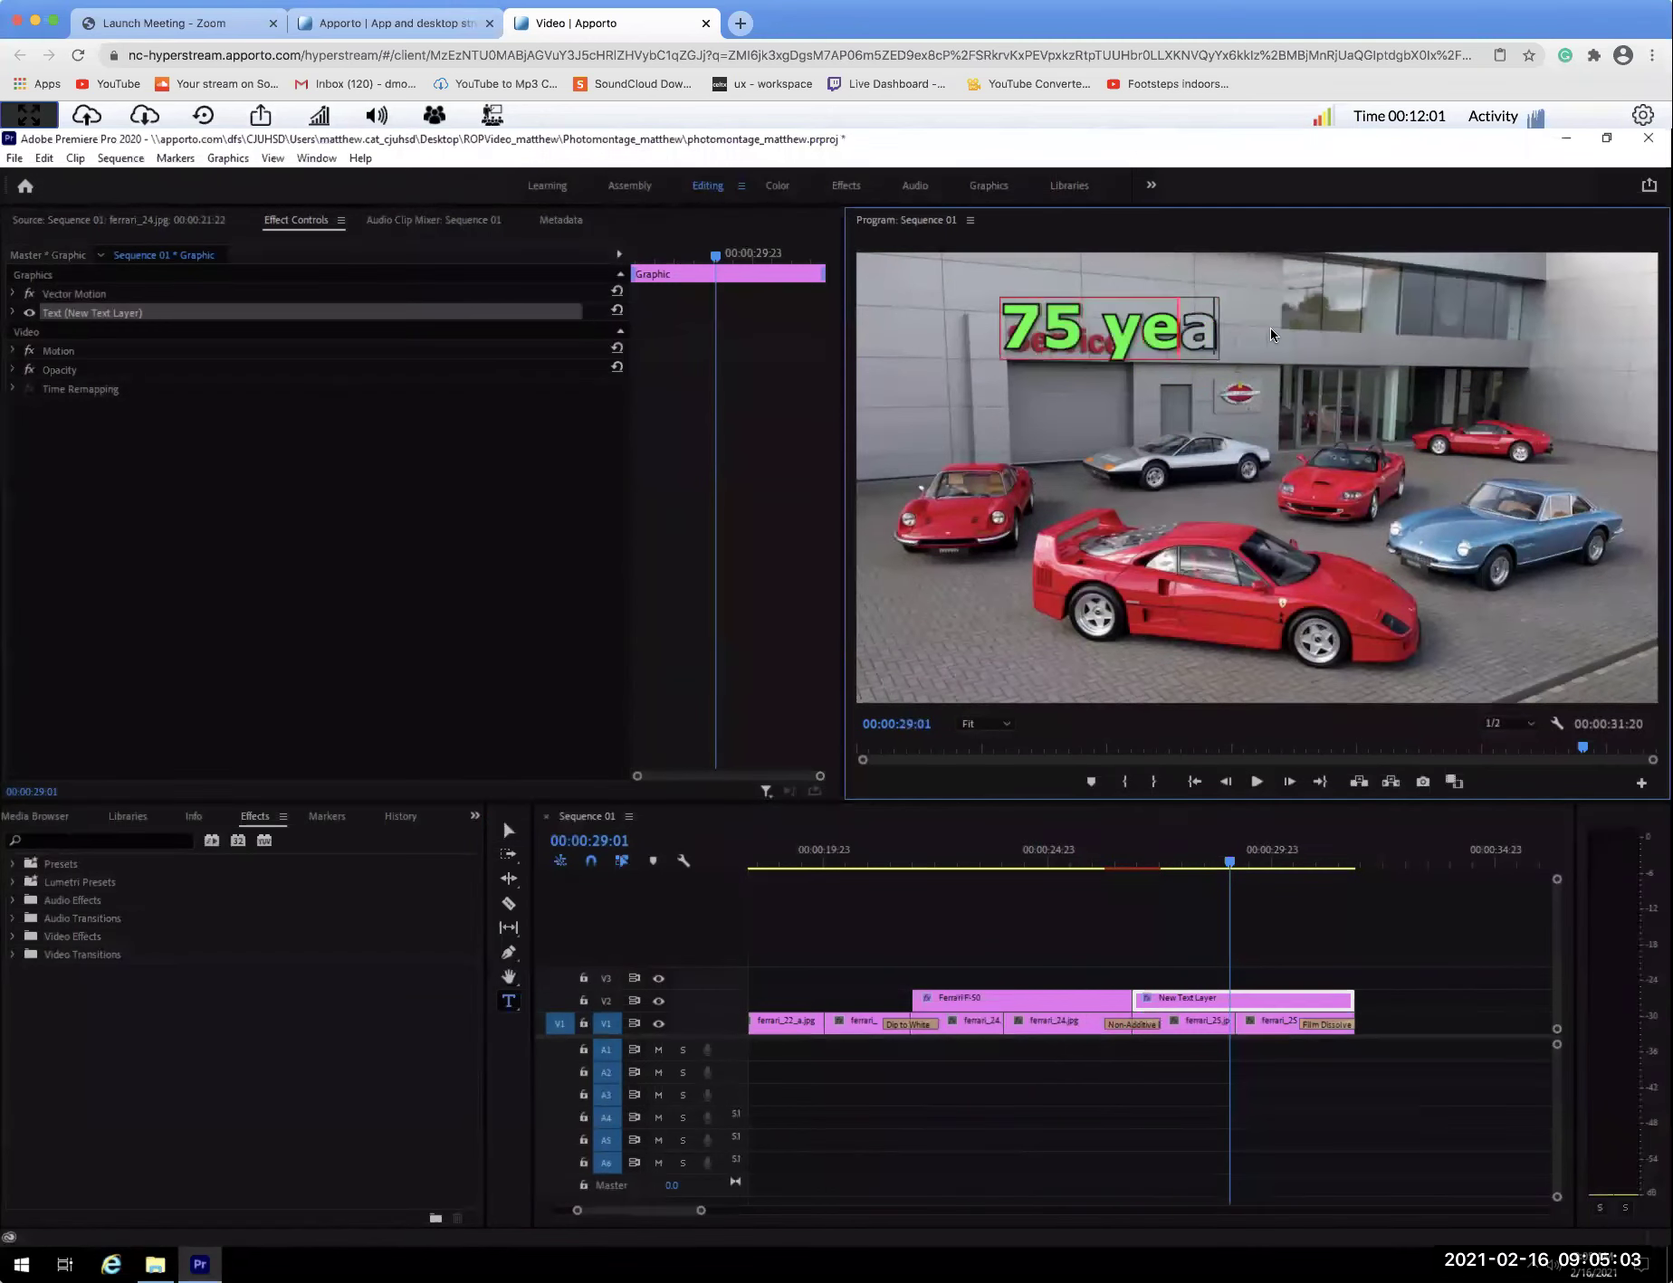
text(rs of ferrari)
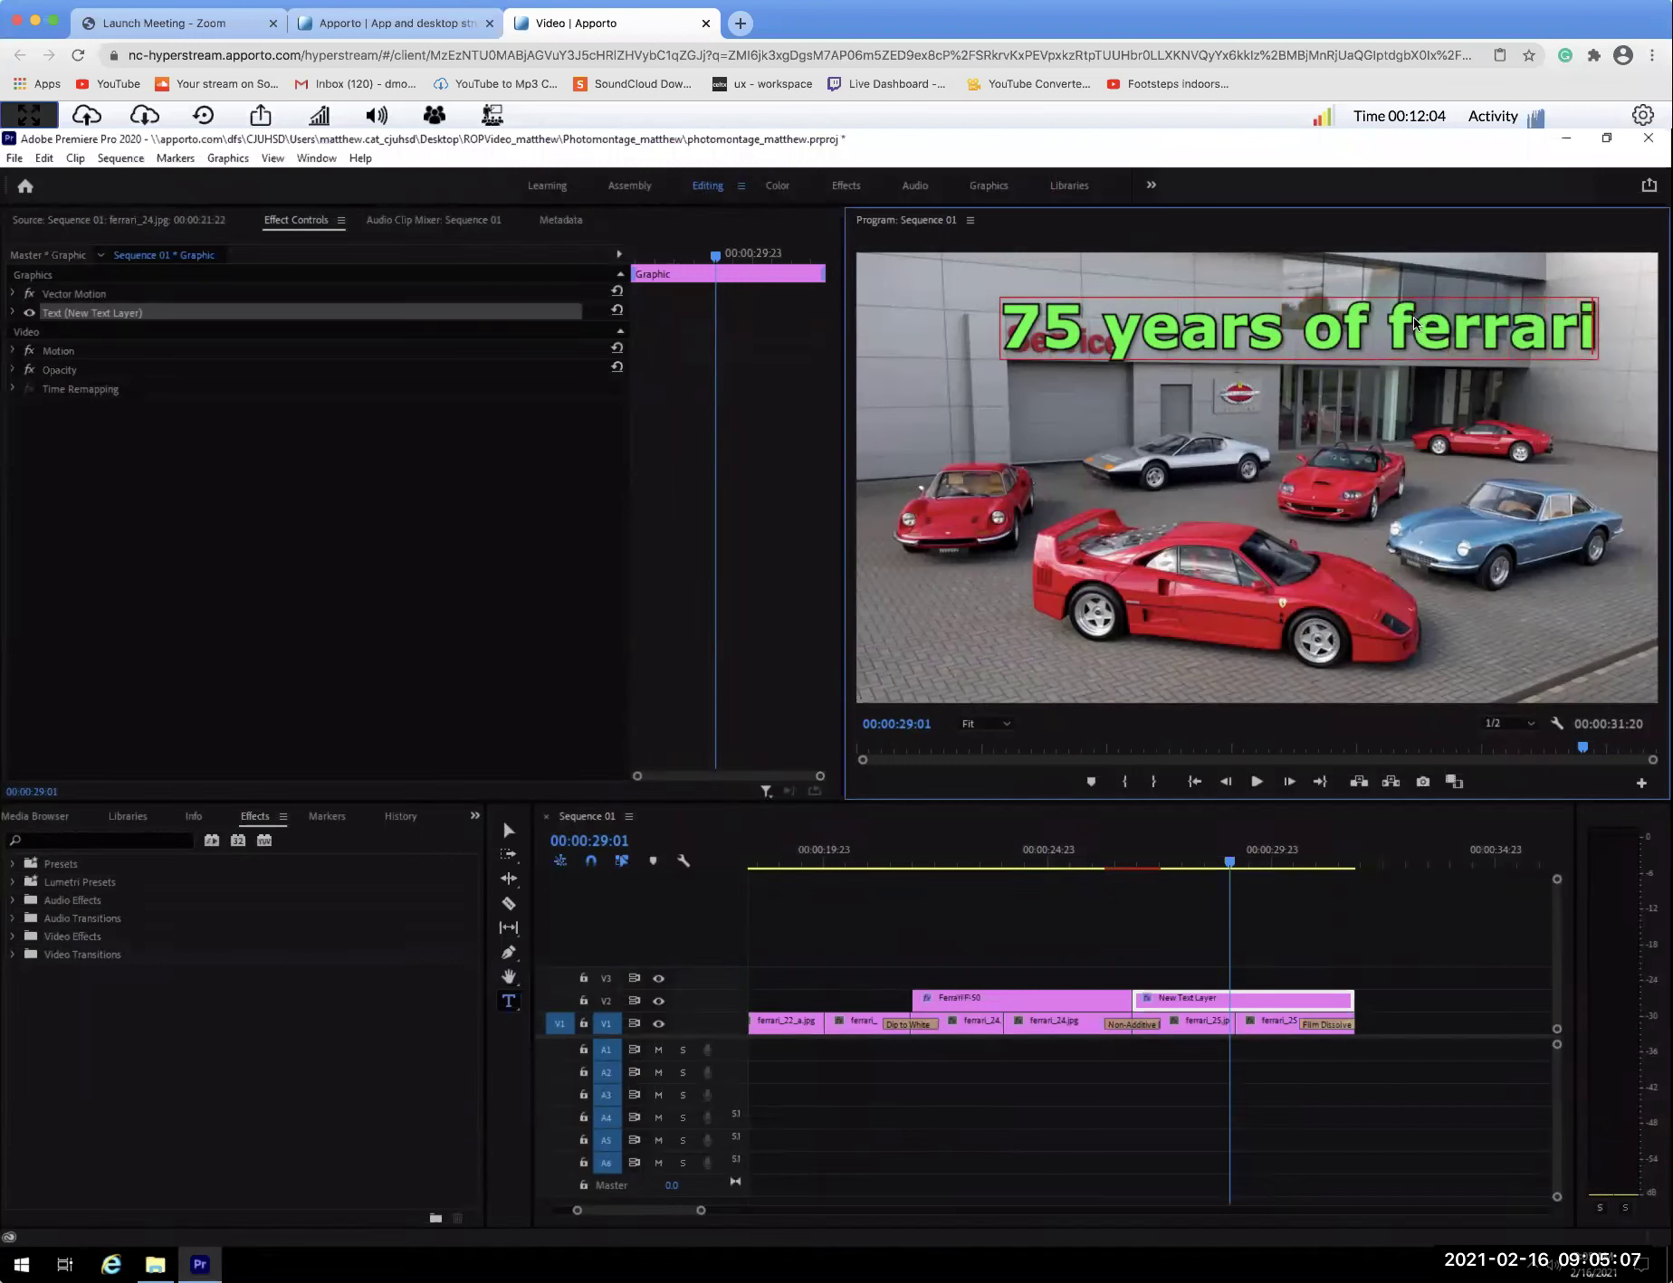
key(BackSpace)
text(F)
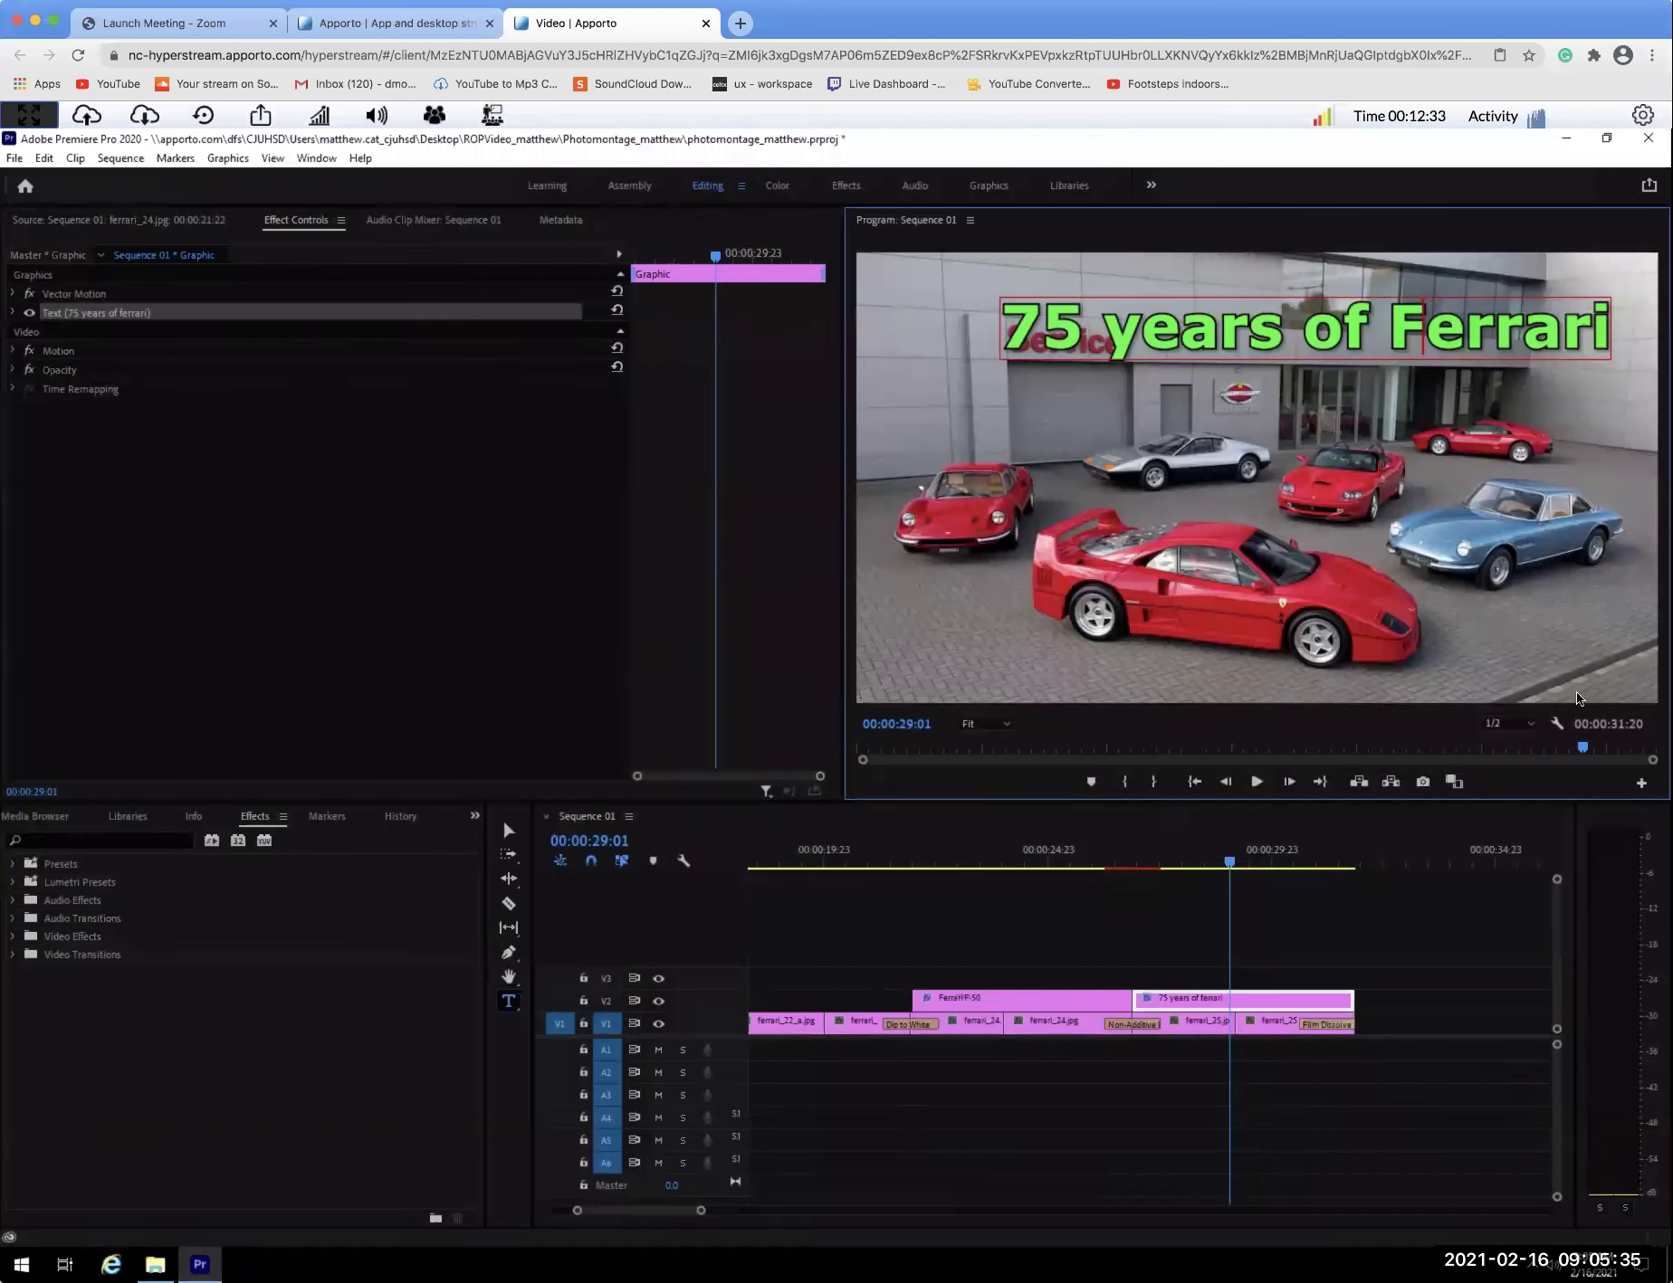
Show the source text settings of the "75 years of Ferrari" title with the playhead at 00:00:28:21.
click(1235, 862)
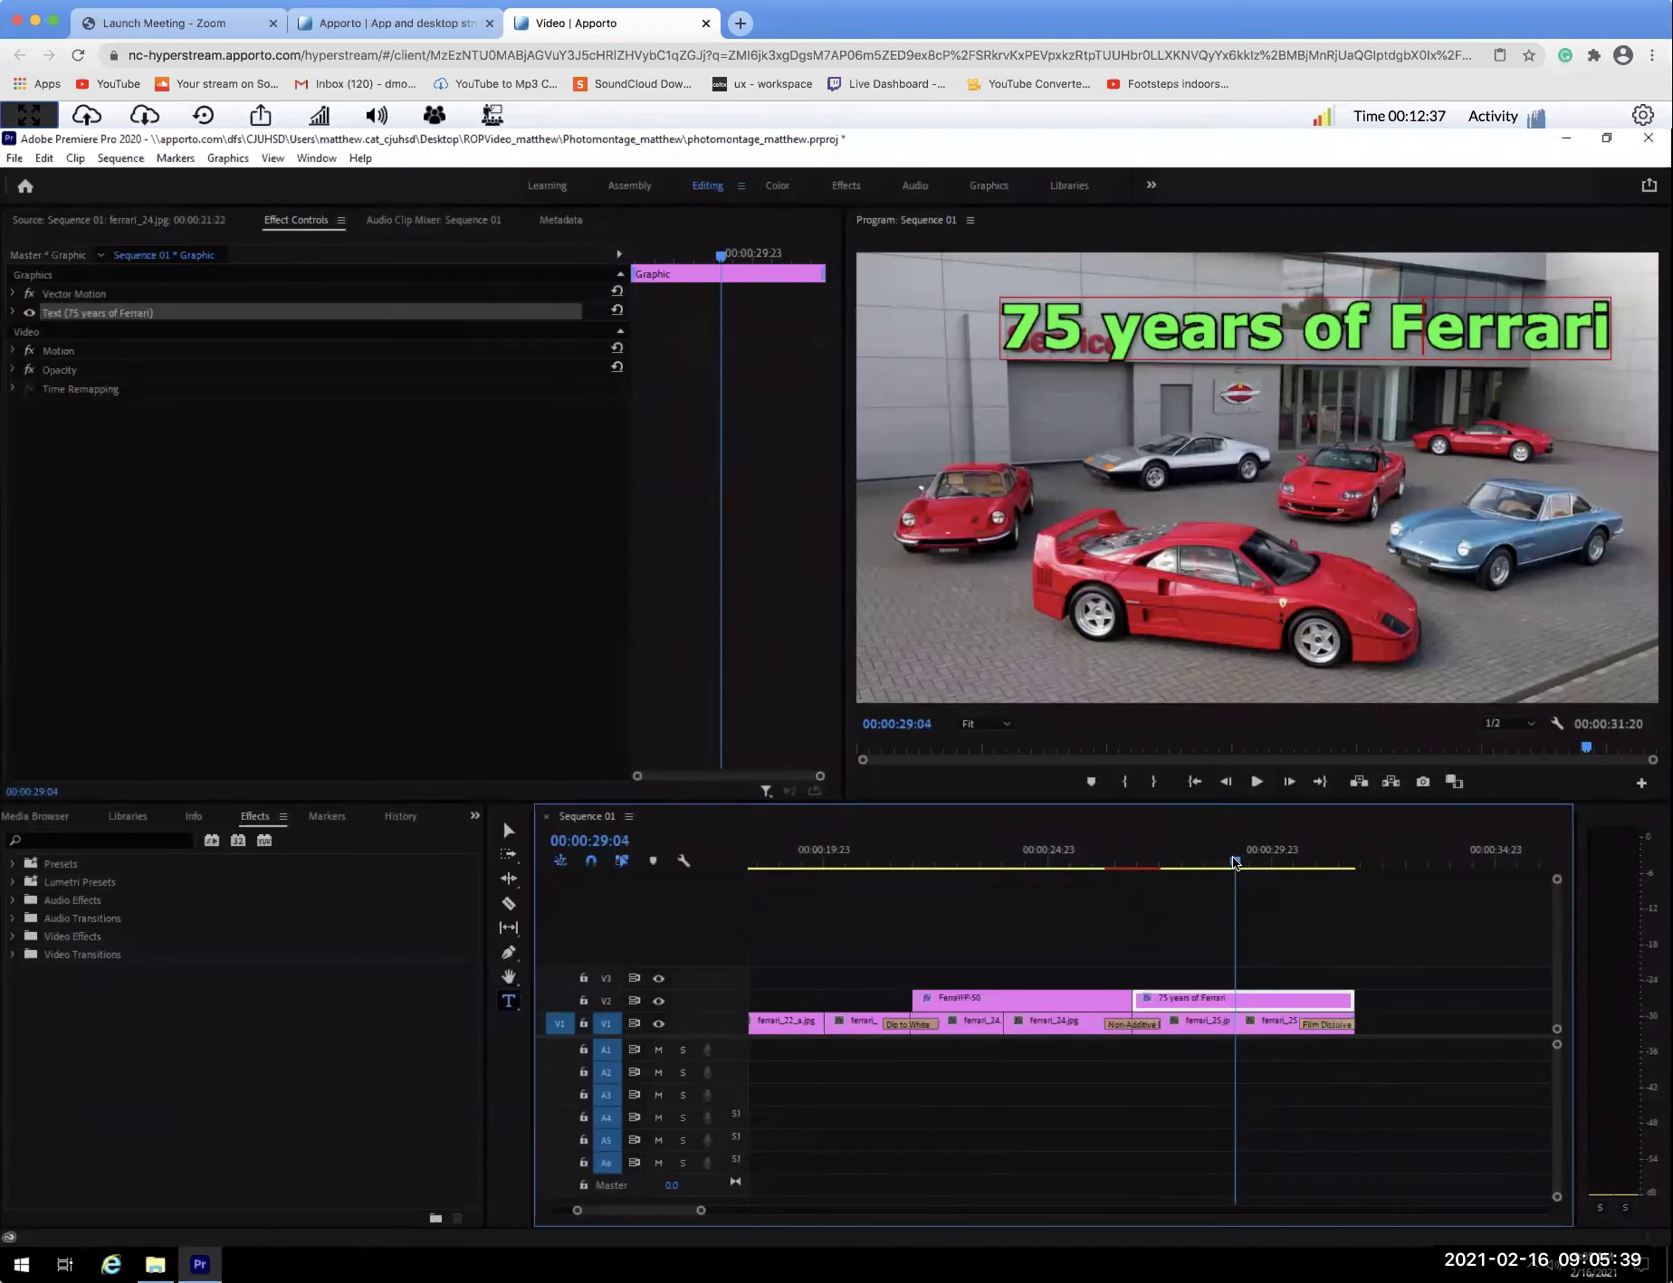
click(1221, 862)
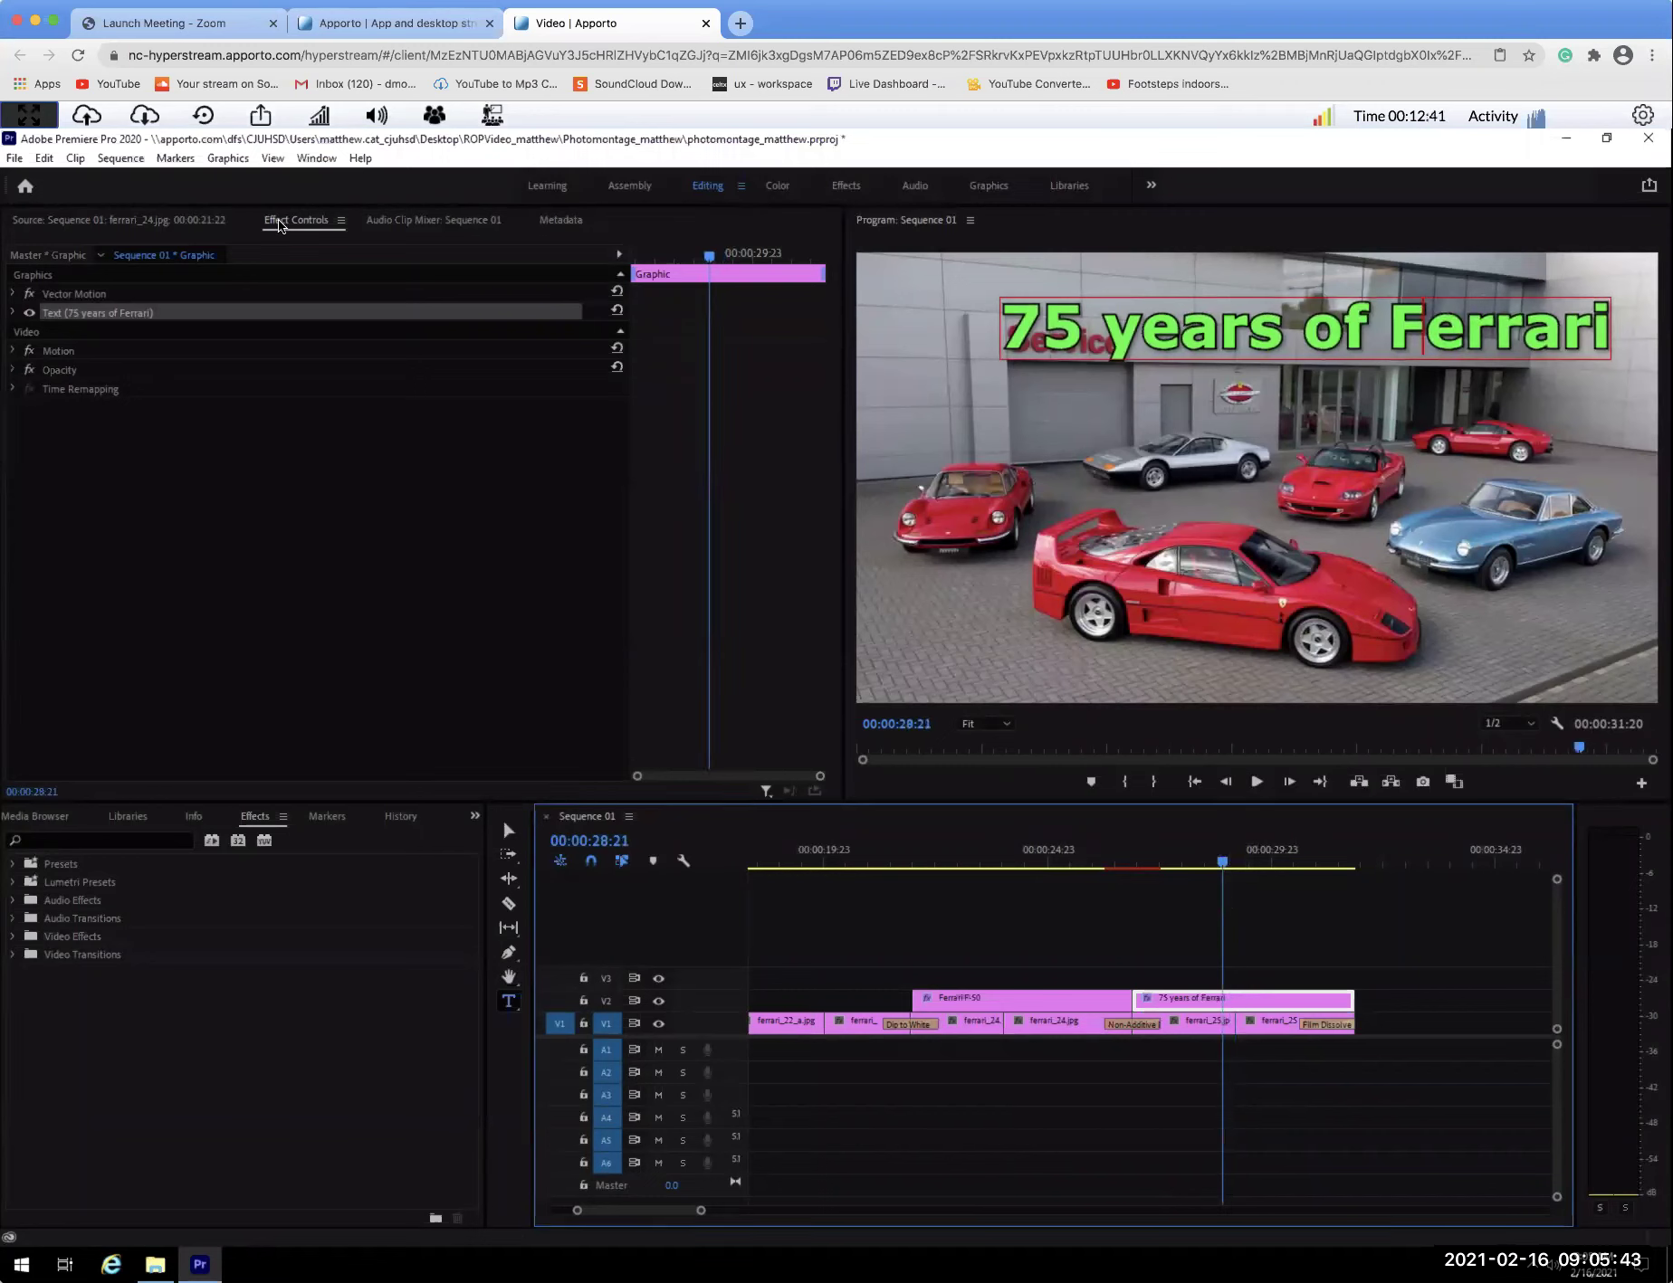
click(12, 313)
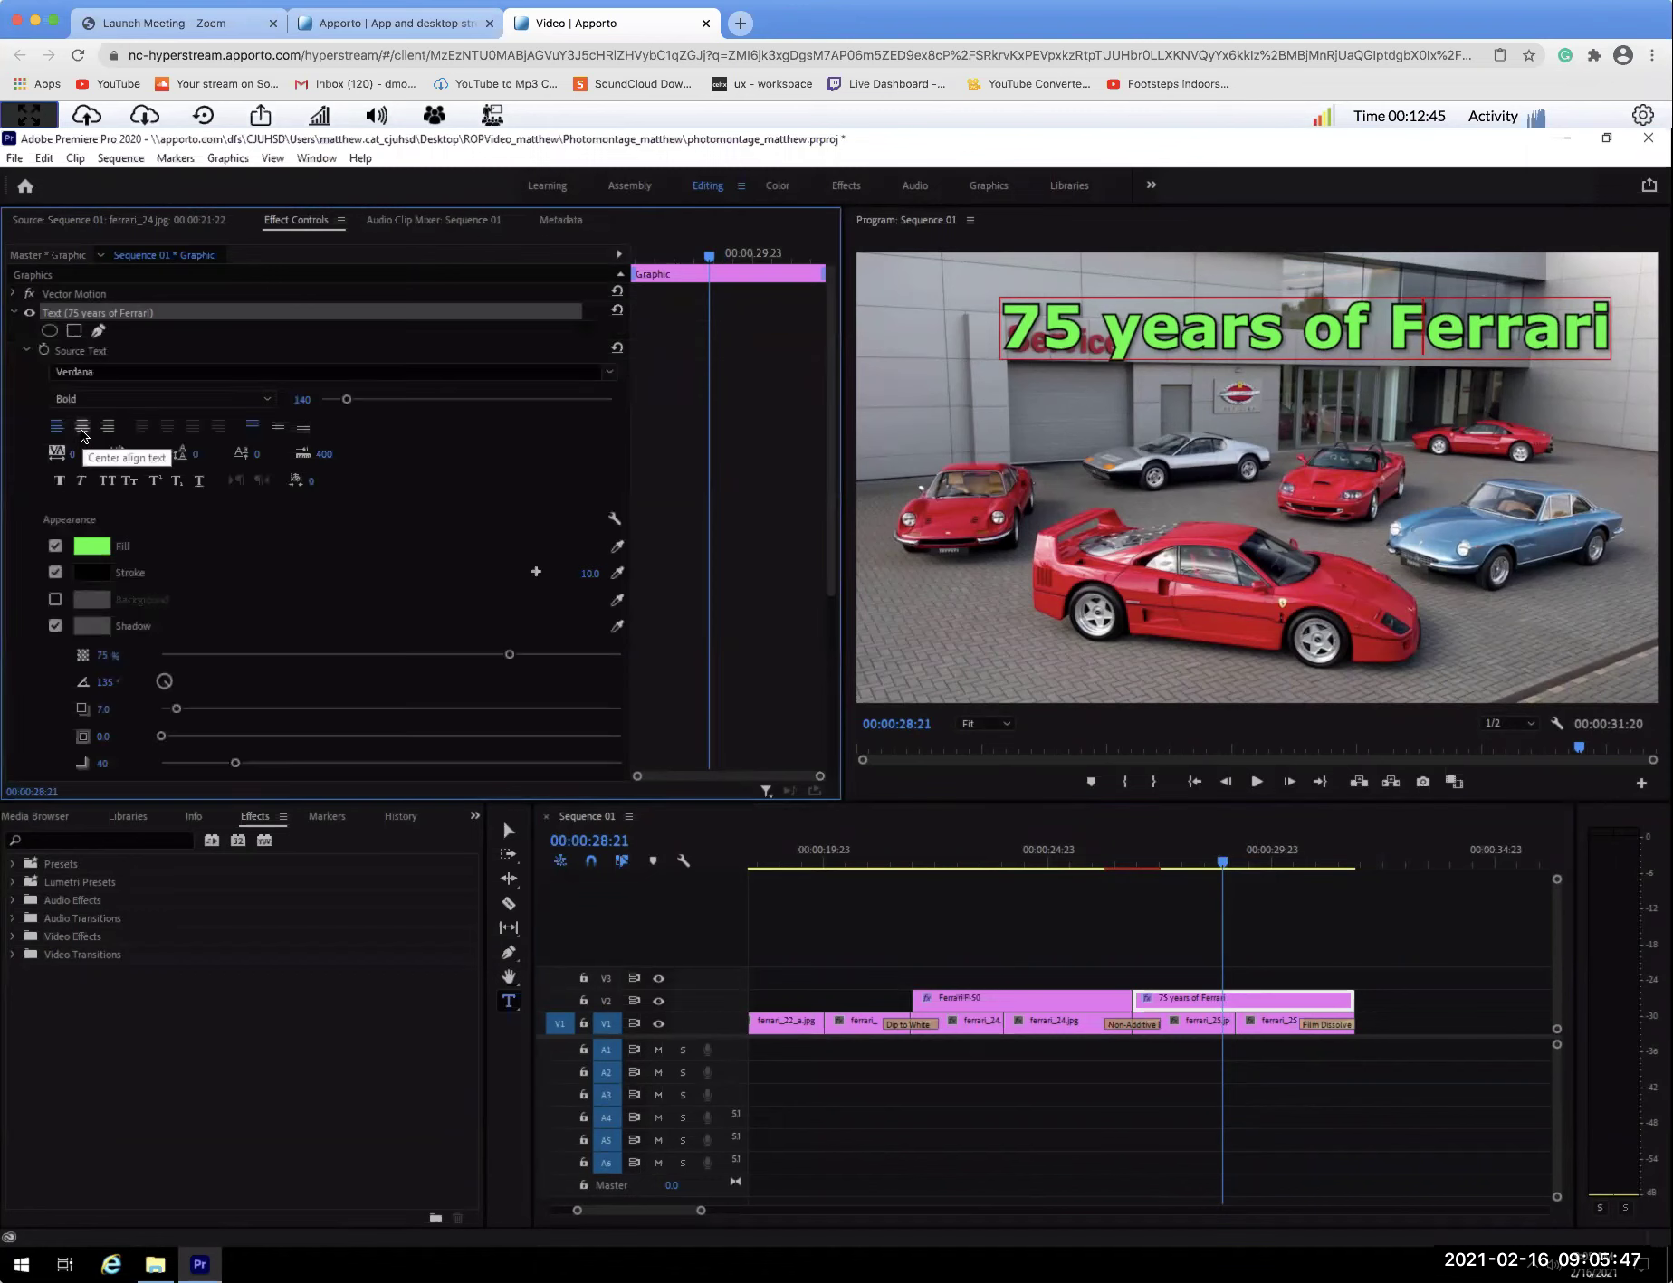
Try to change the "75 years of Ferrari" title's fill color to blue.
click(91, 546)
click(209, 392)
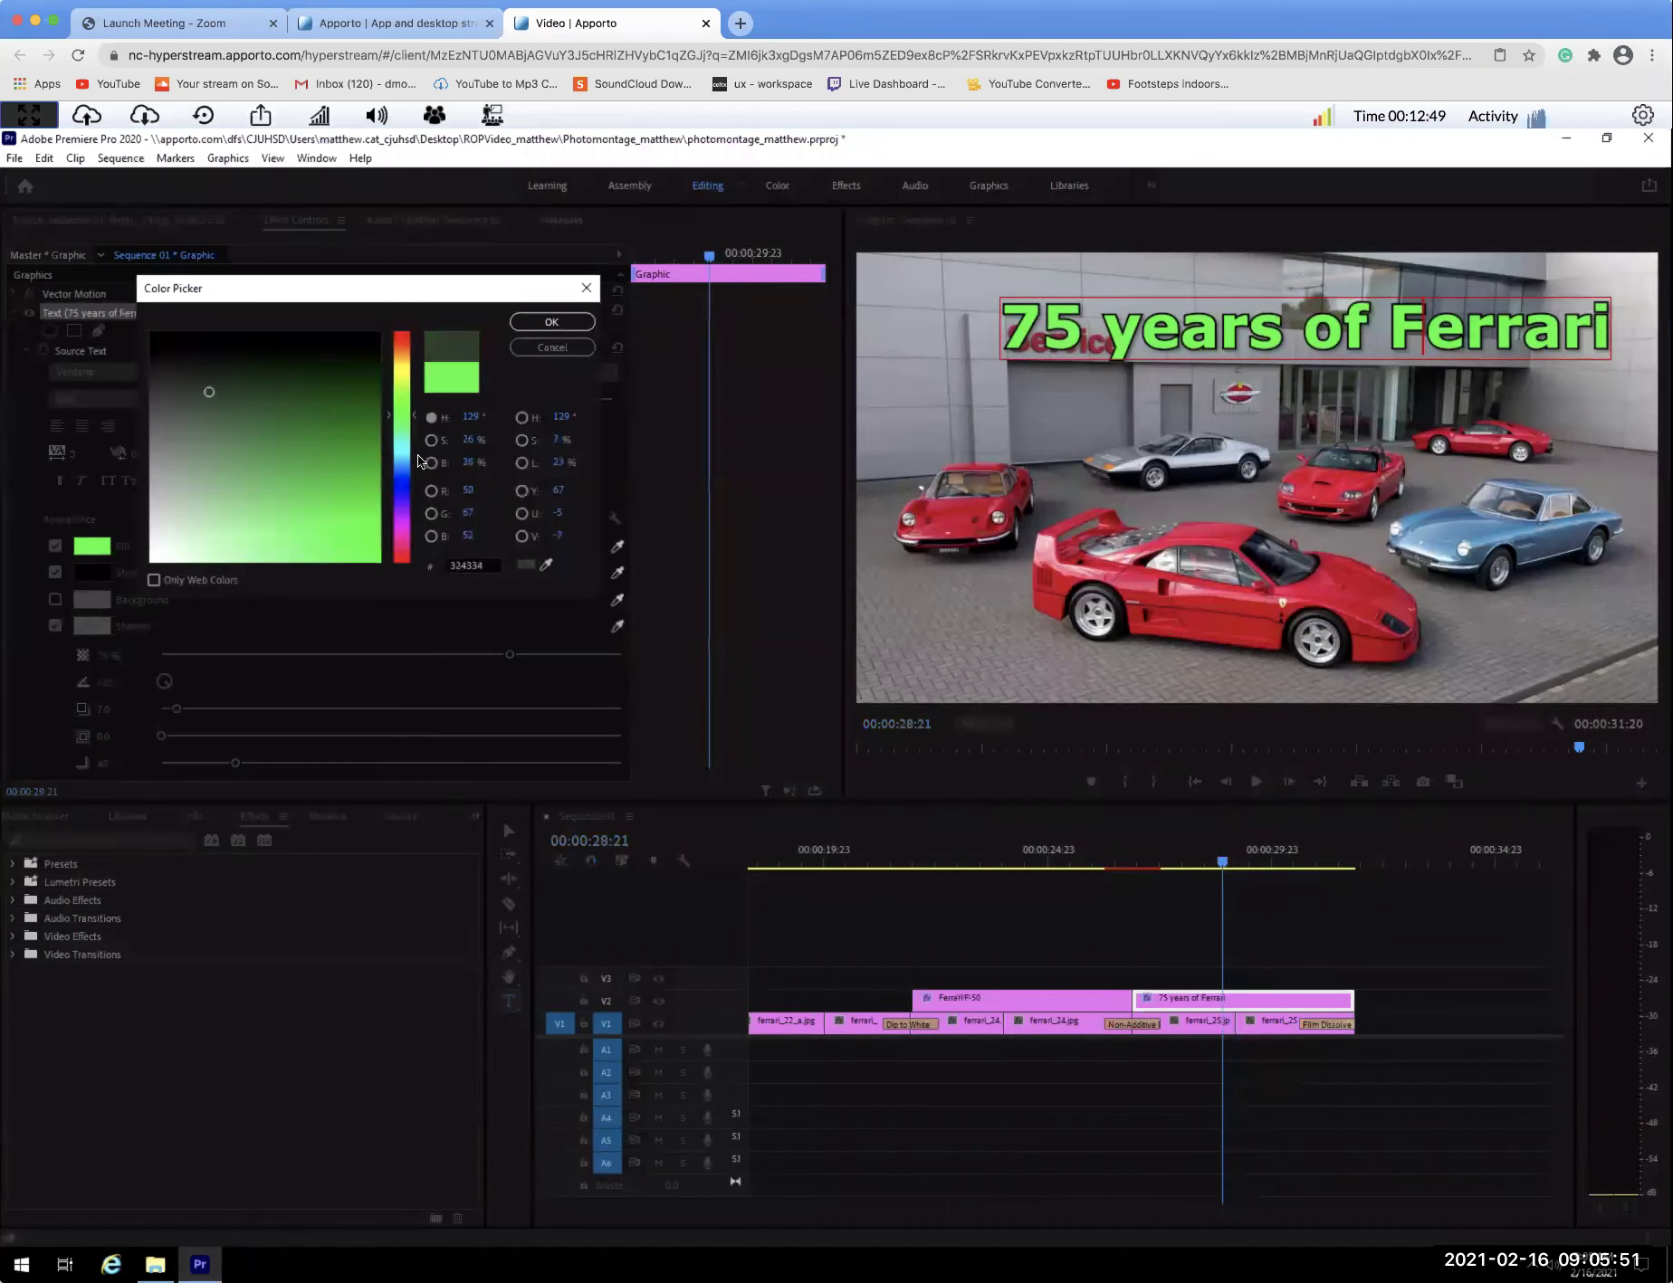
click(400, 481)
drag(333, 495, 345, 505)
click(552, 322)
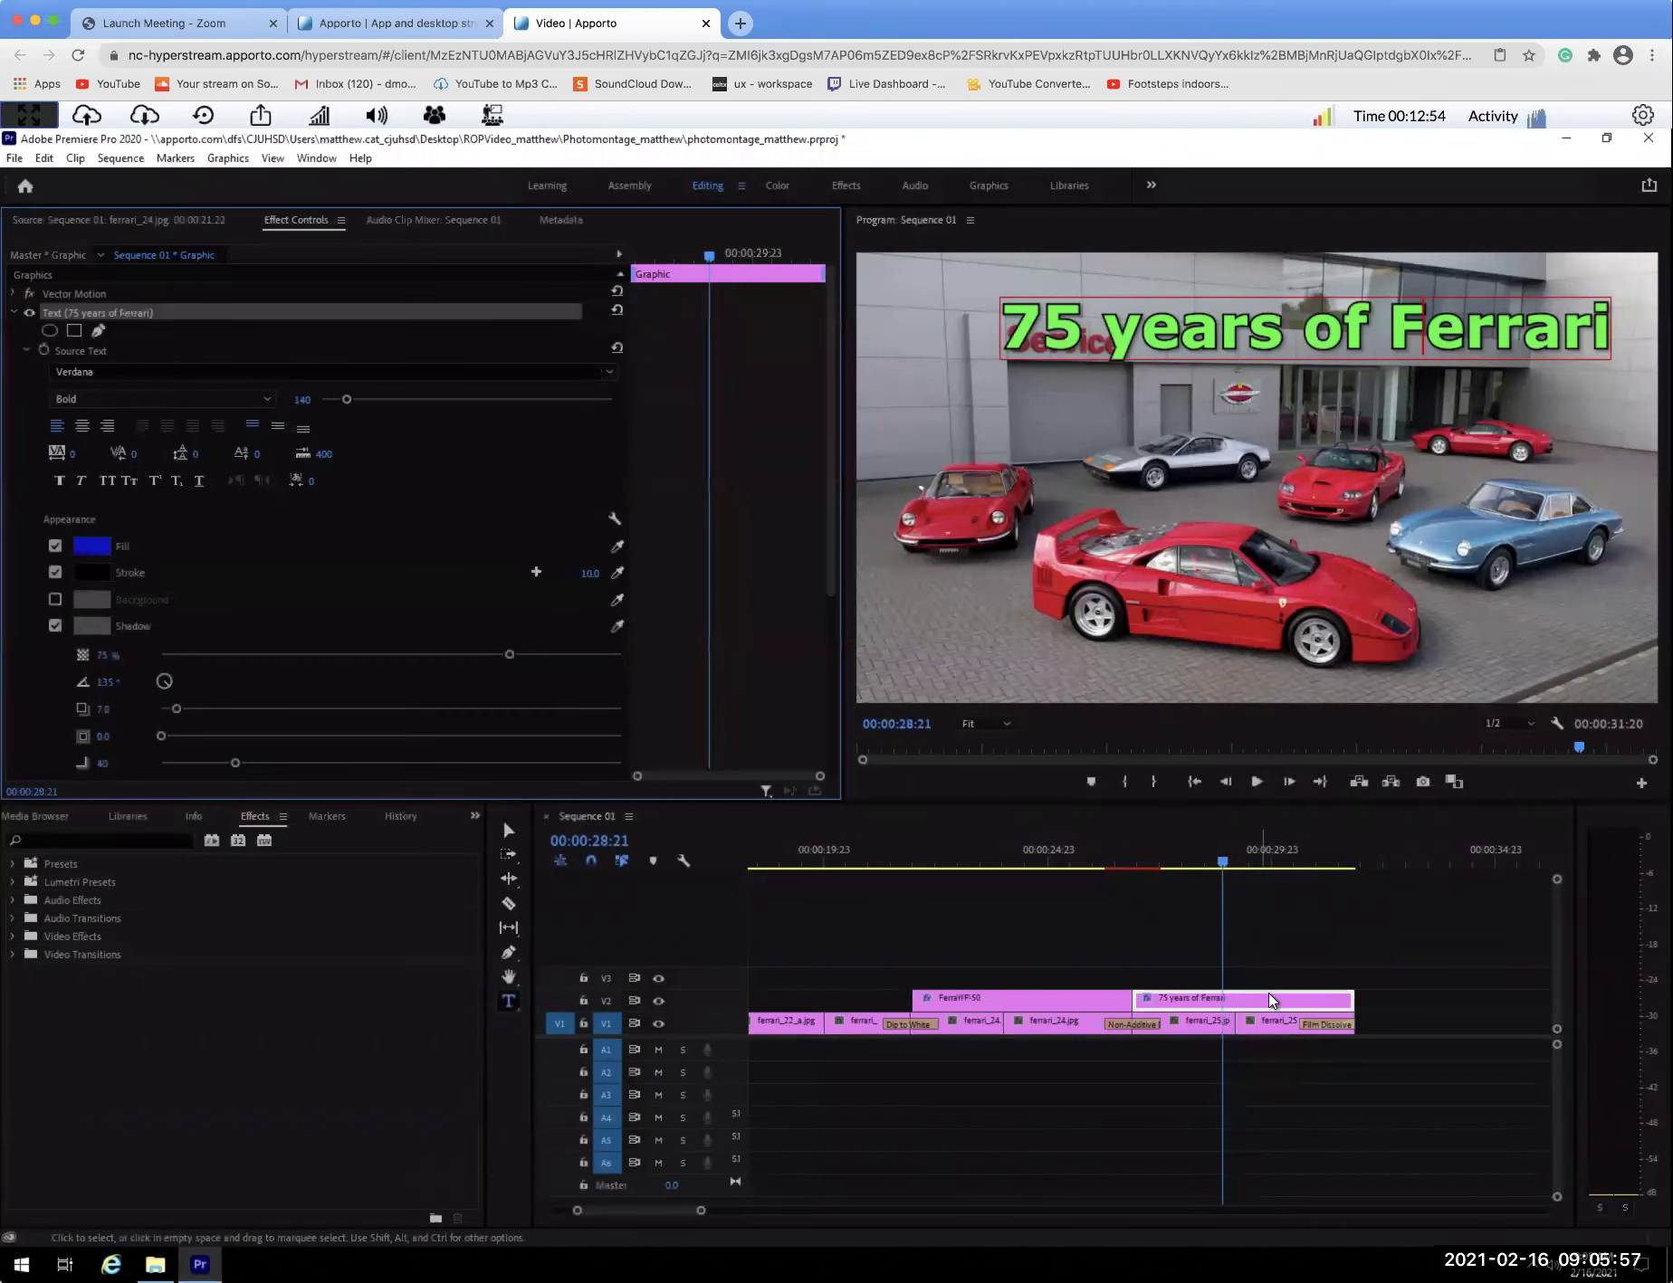
Select all of the "75 years of Ferrari" text and give it a dark blue fill (0A06B4).
double_click(1360, 323)
triple_click(1360, 324)
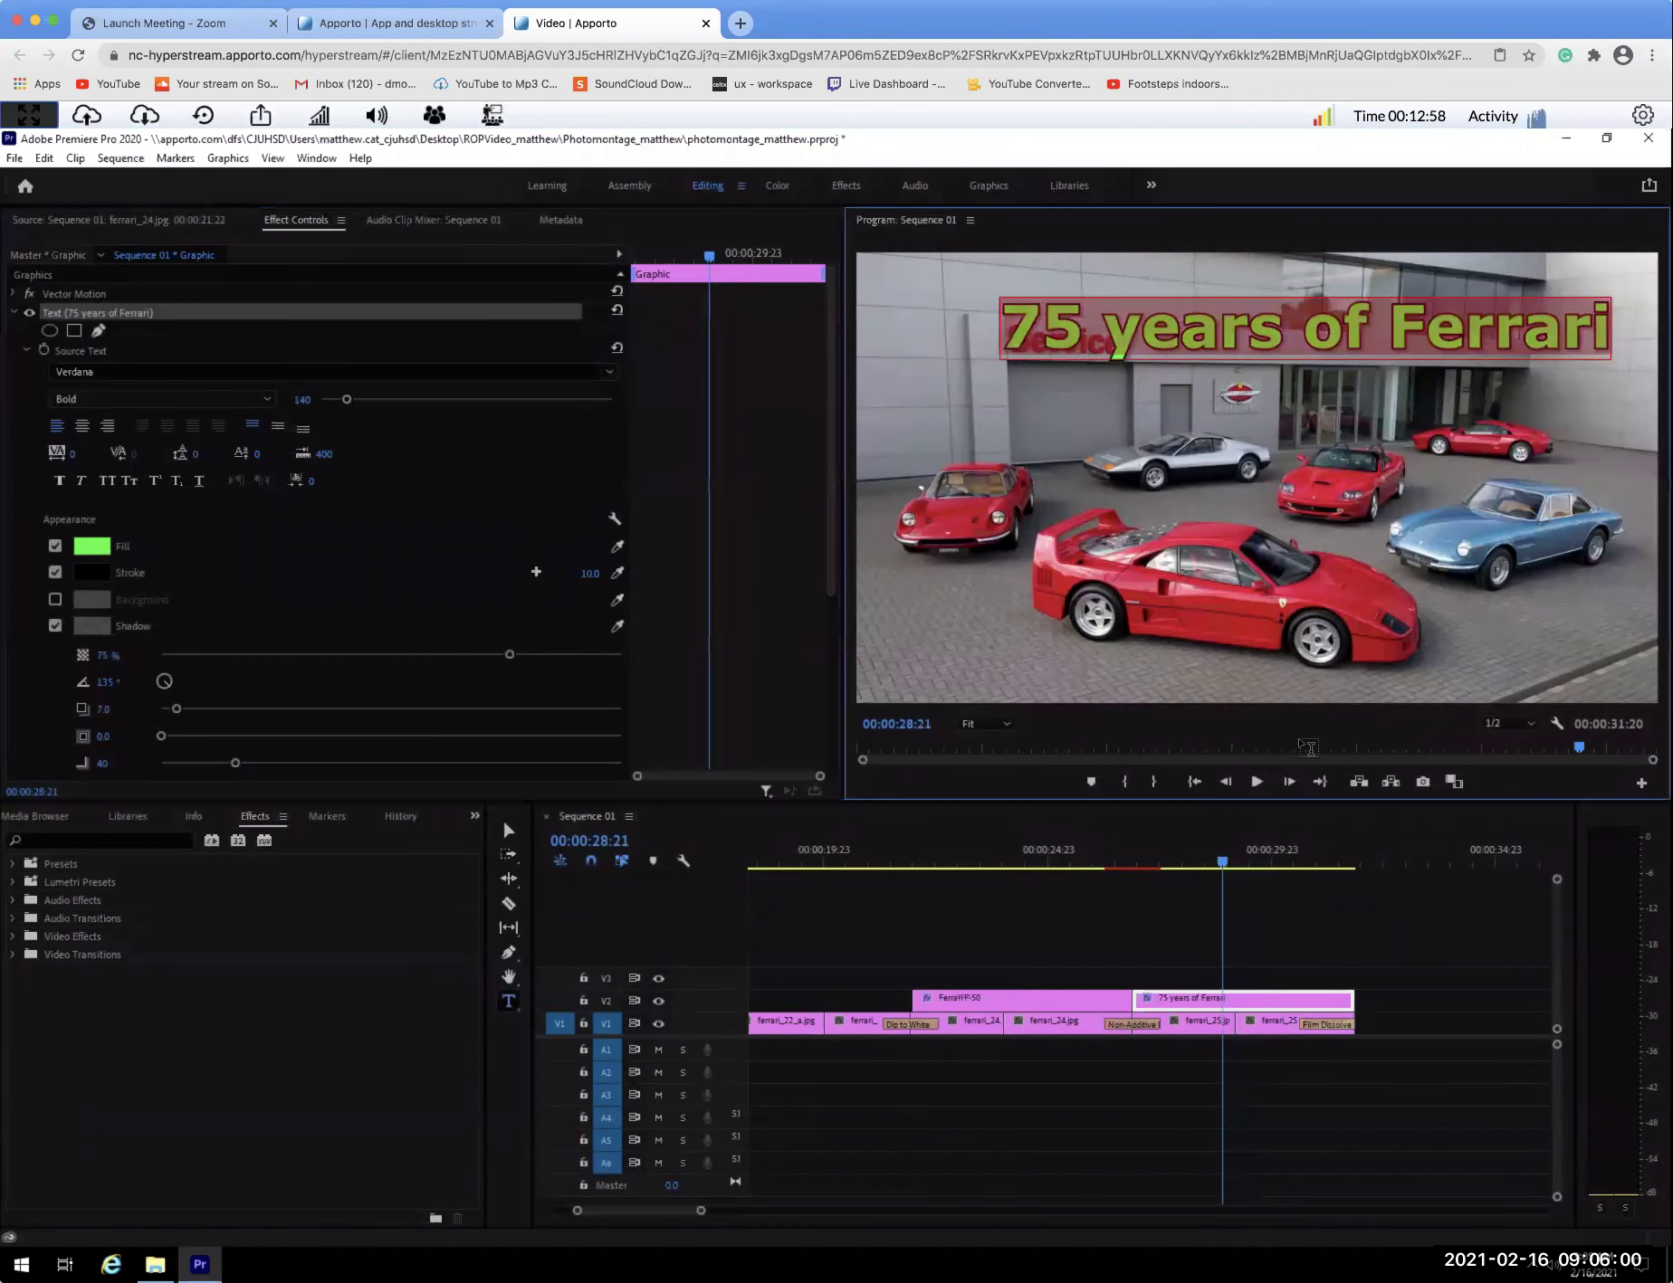
click(1275, 993)
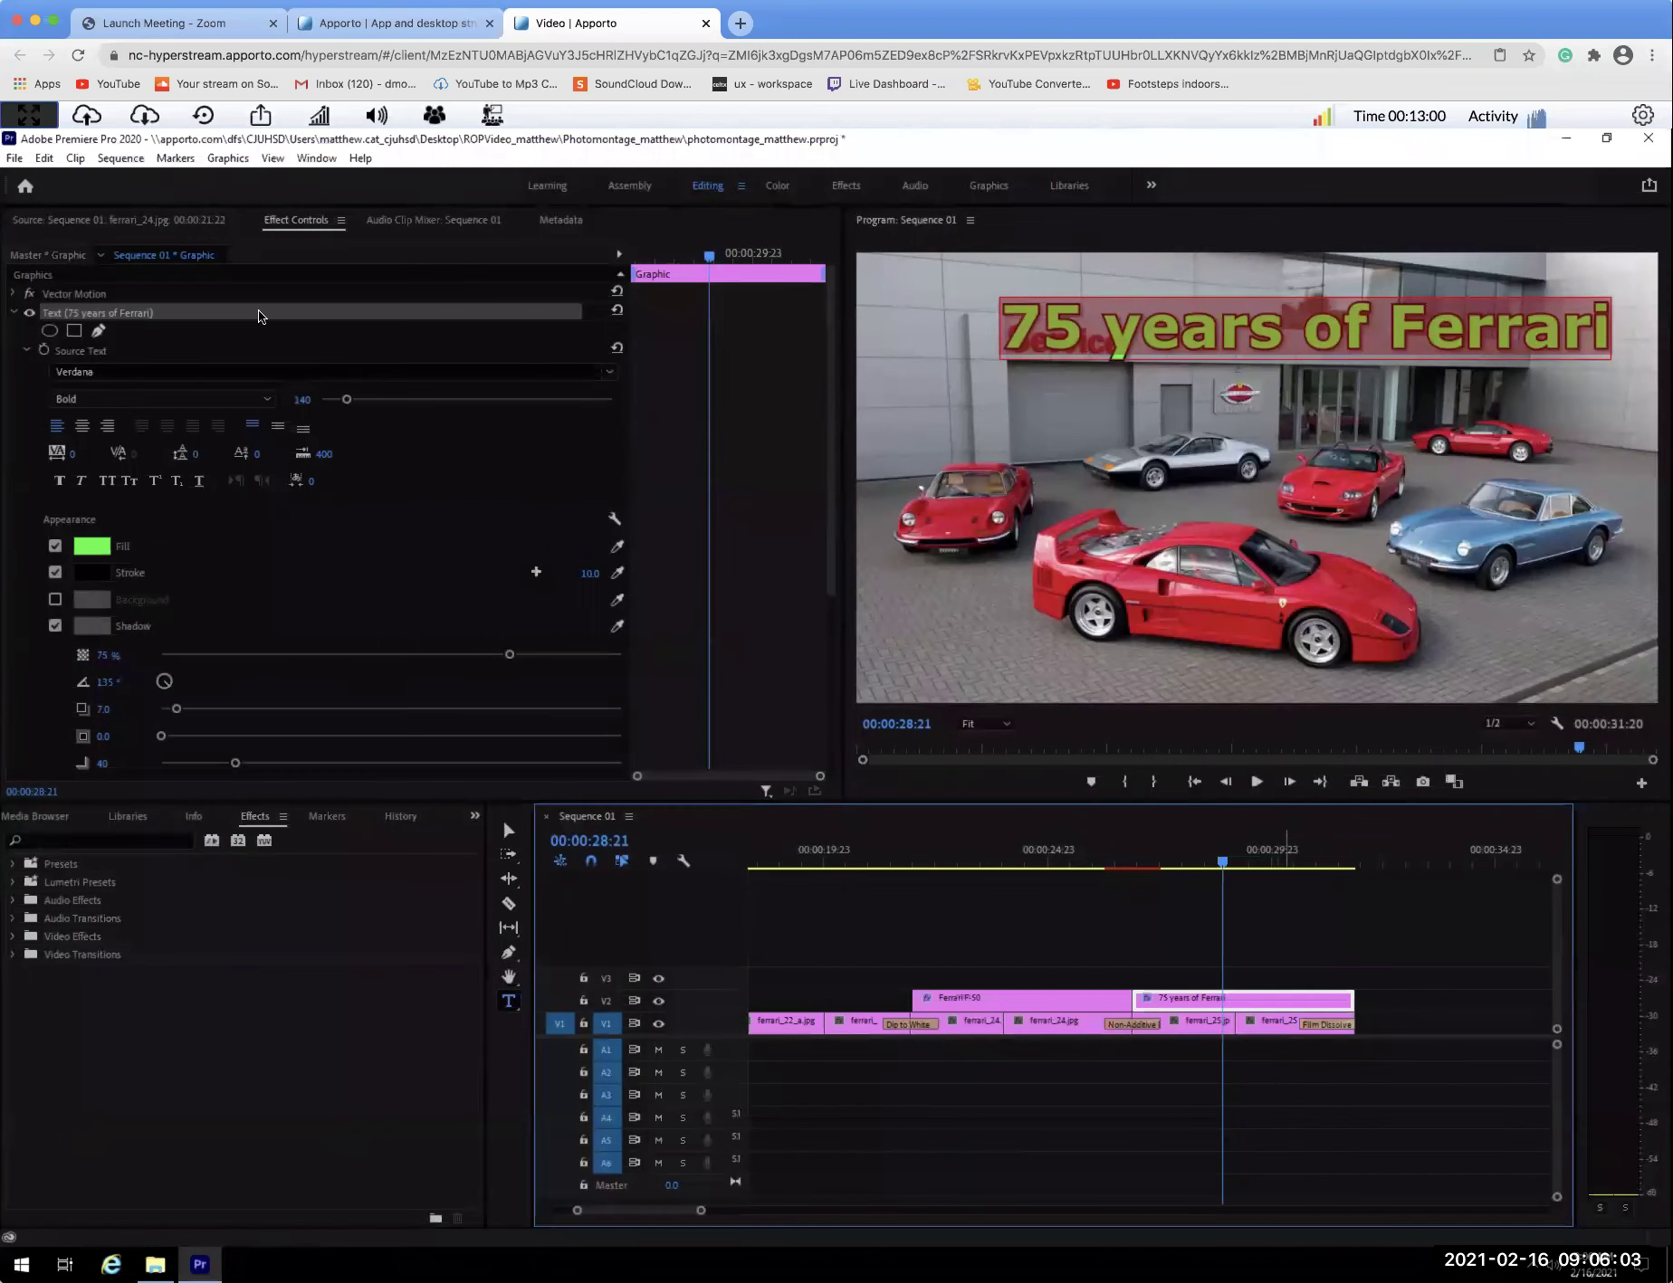
click(92, 546)
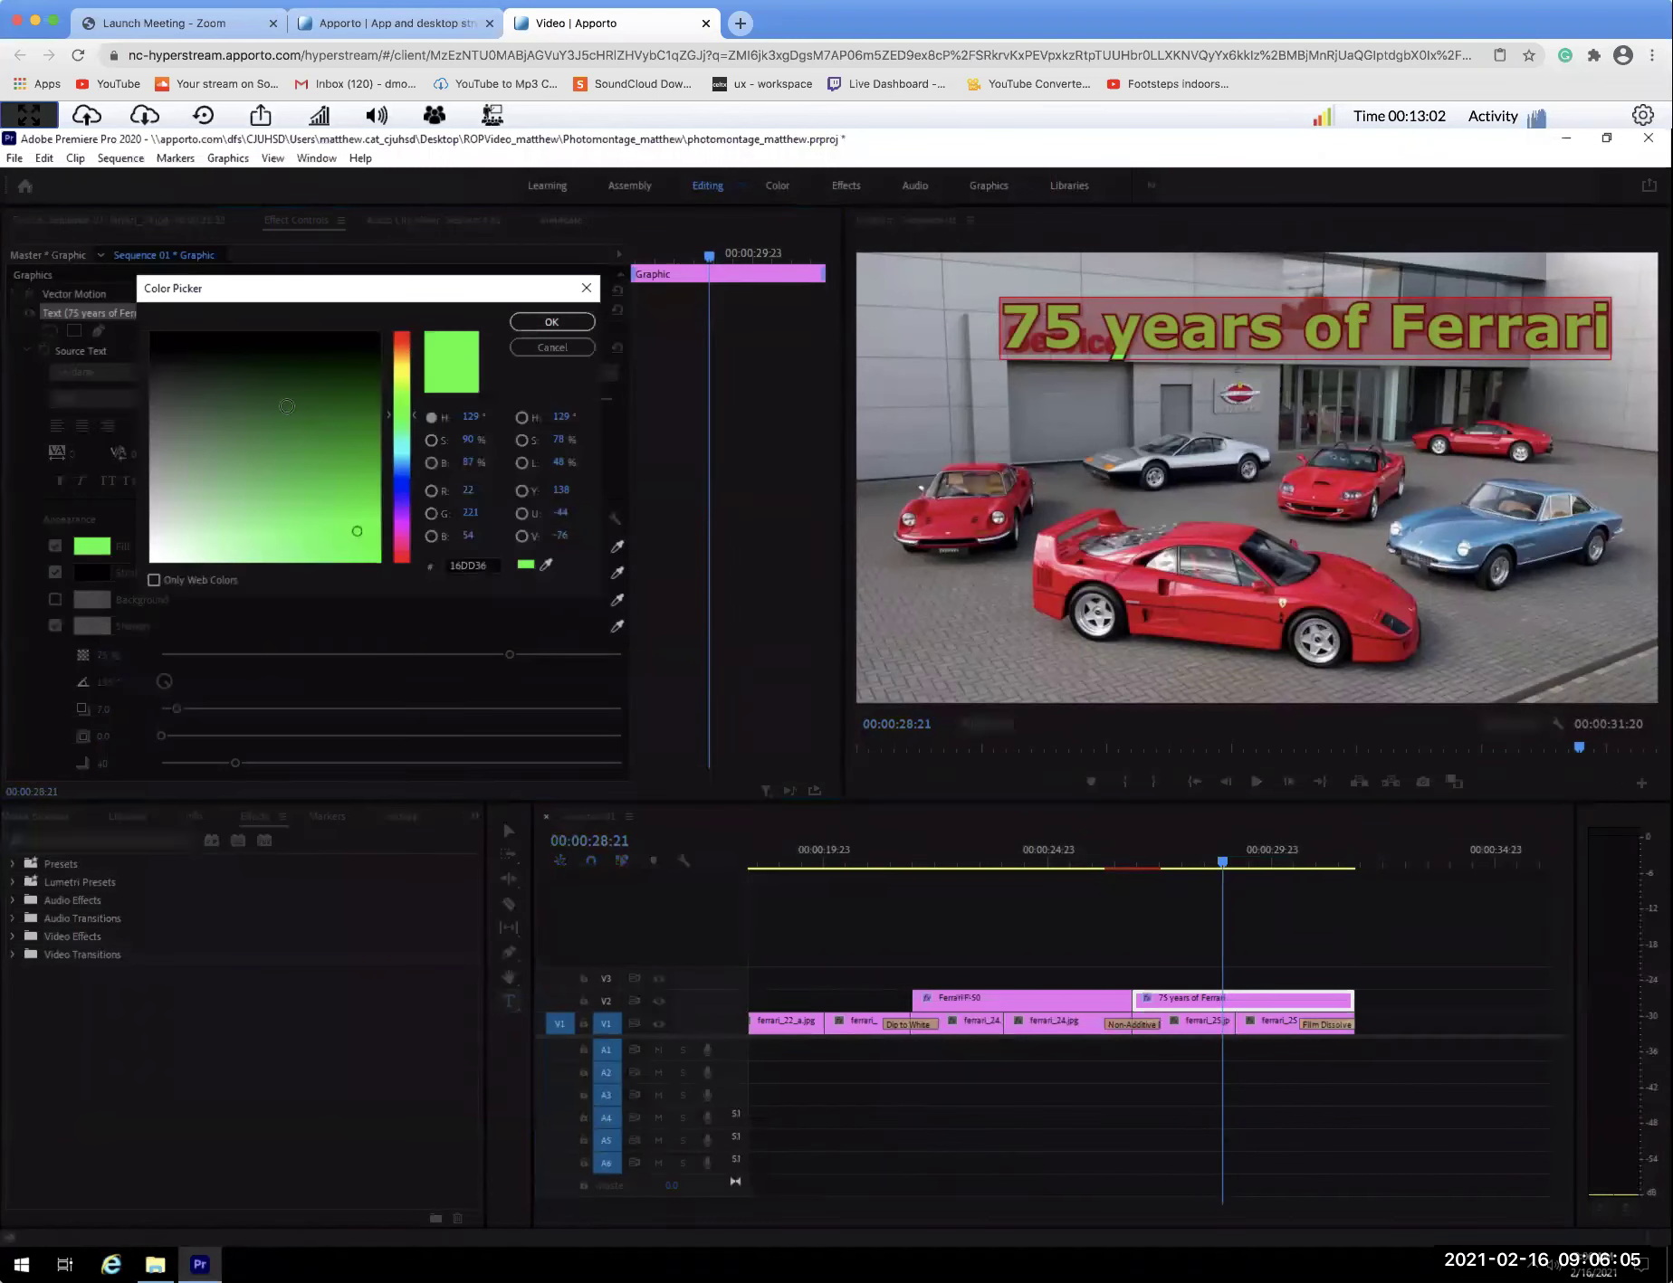
click(401, 487)
click(371, 441)
drag(373, 464, 372, 493)
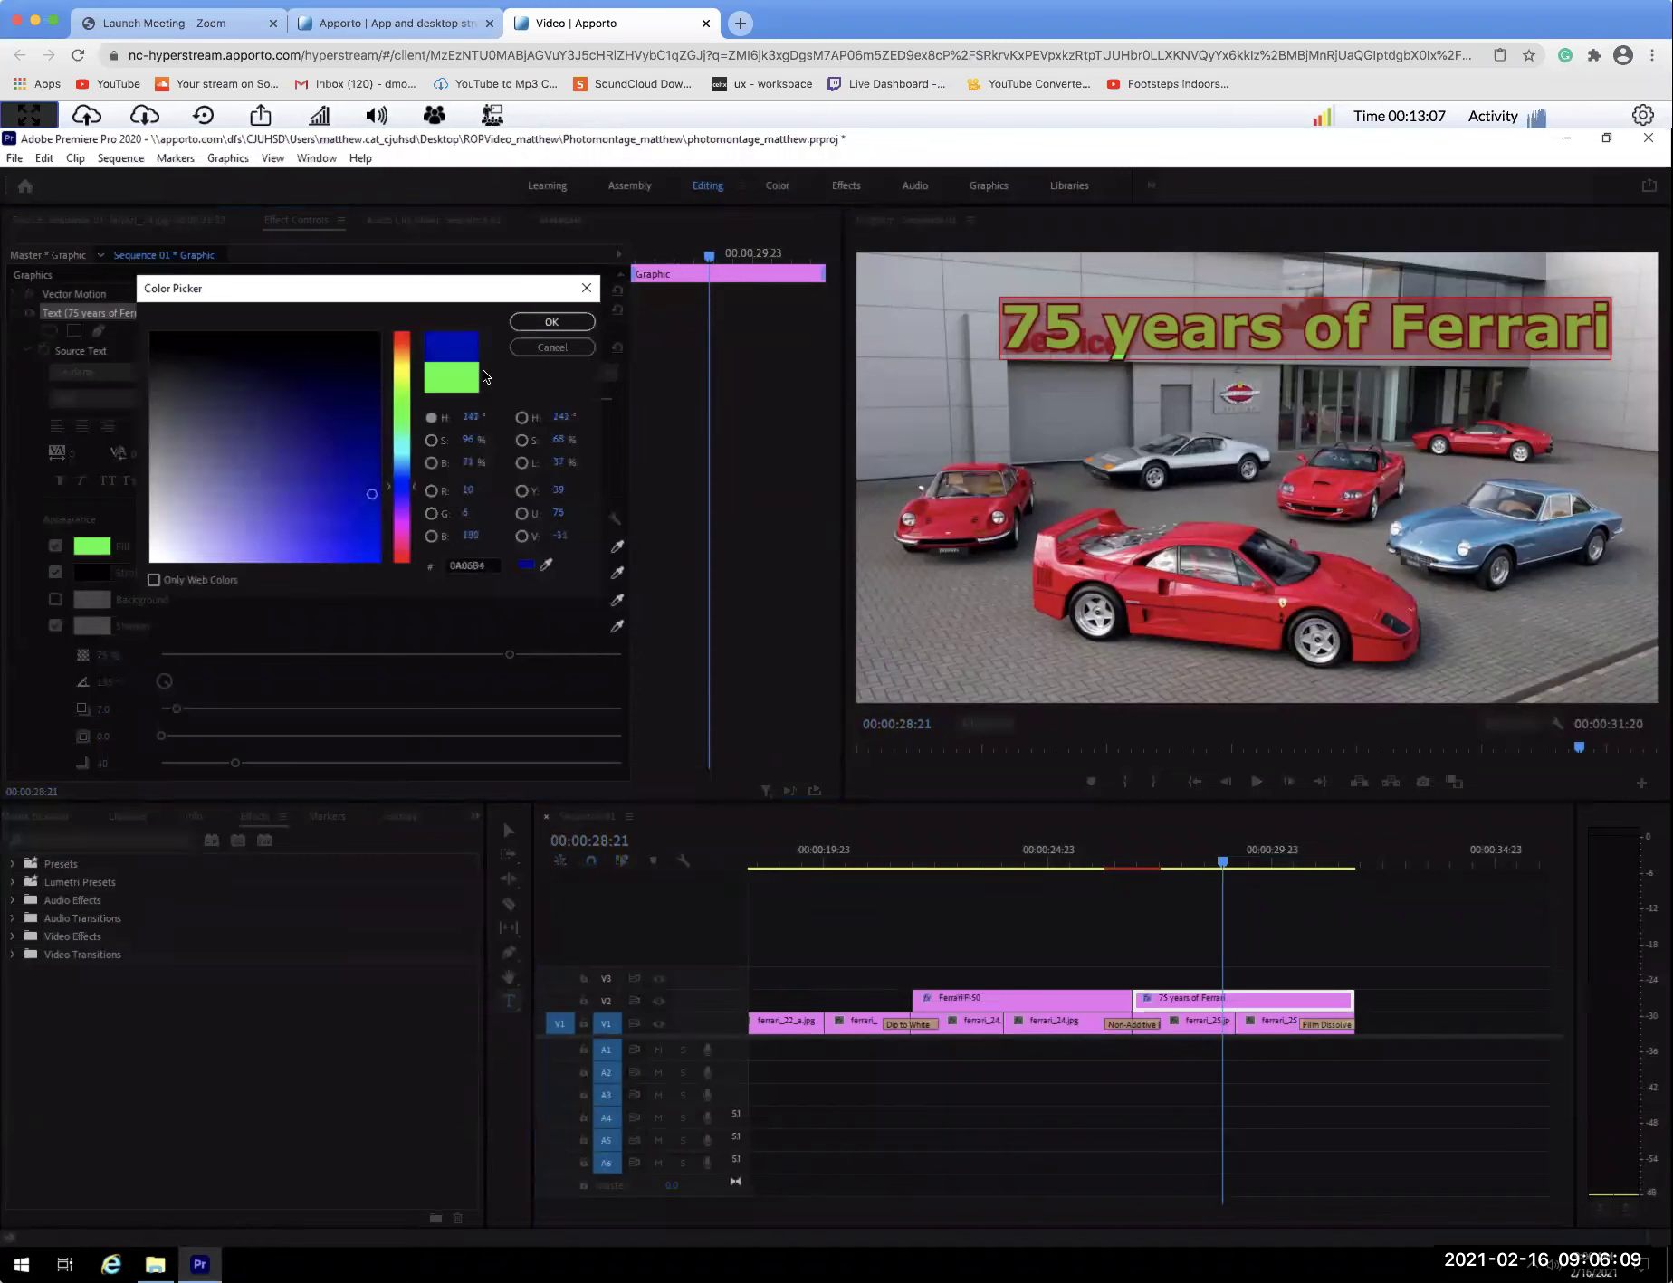
click(549, 324)
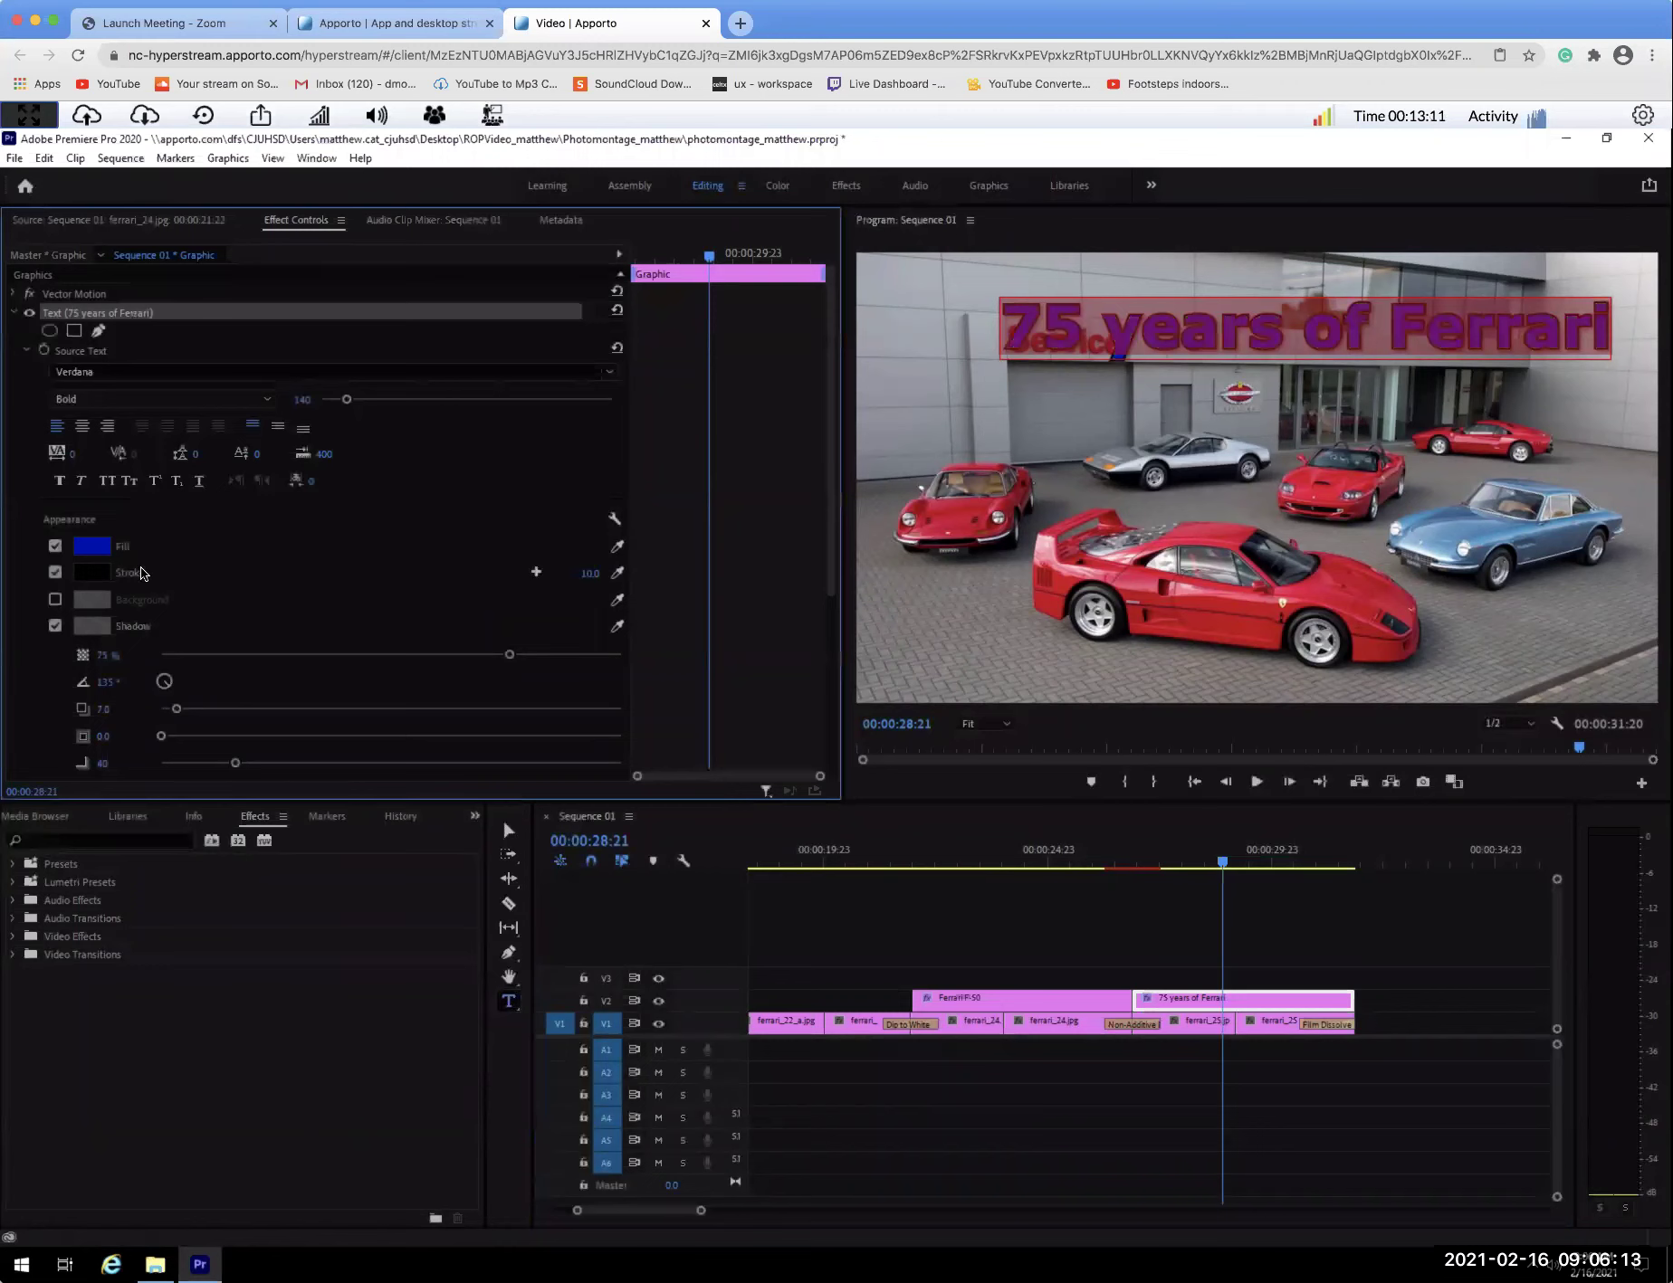
Change the title's stroke color to red, turn off its shadow, and deselect the clip.
click(90, 573)
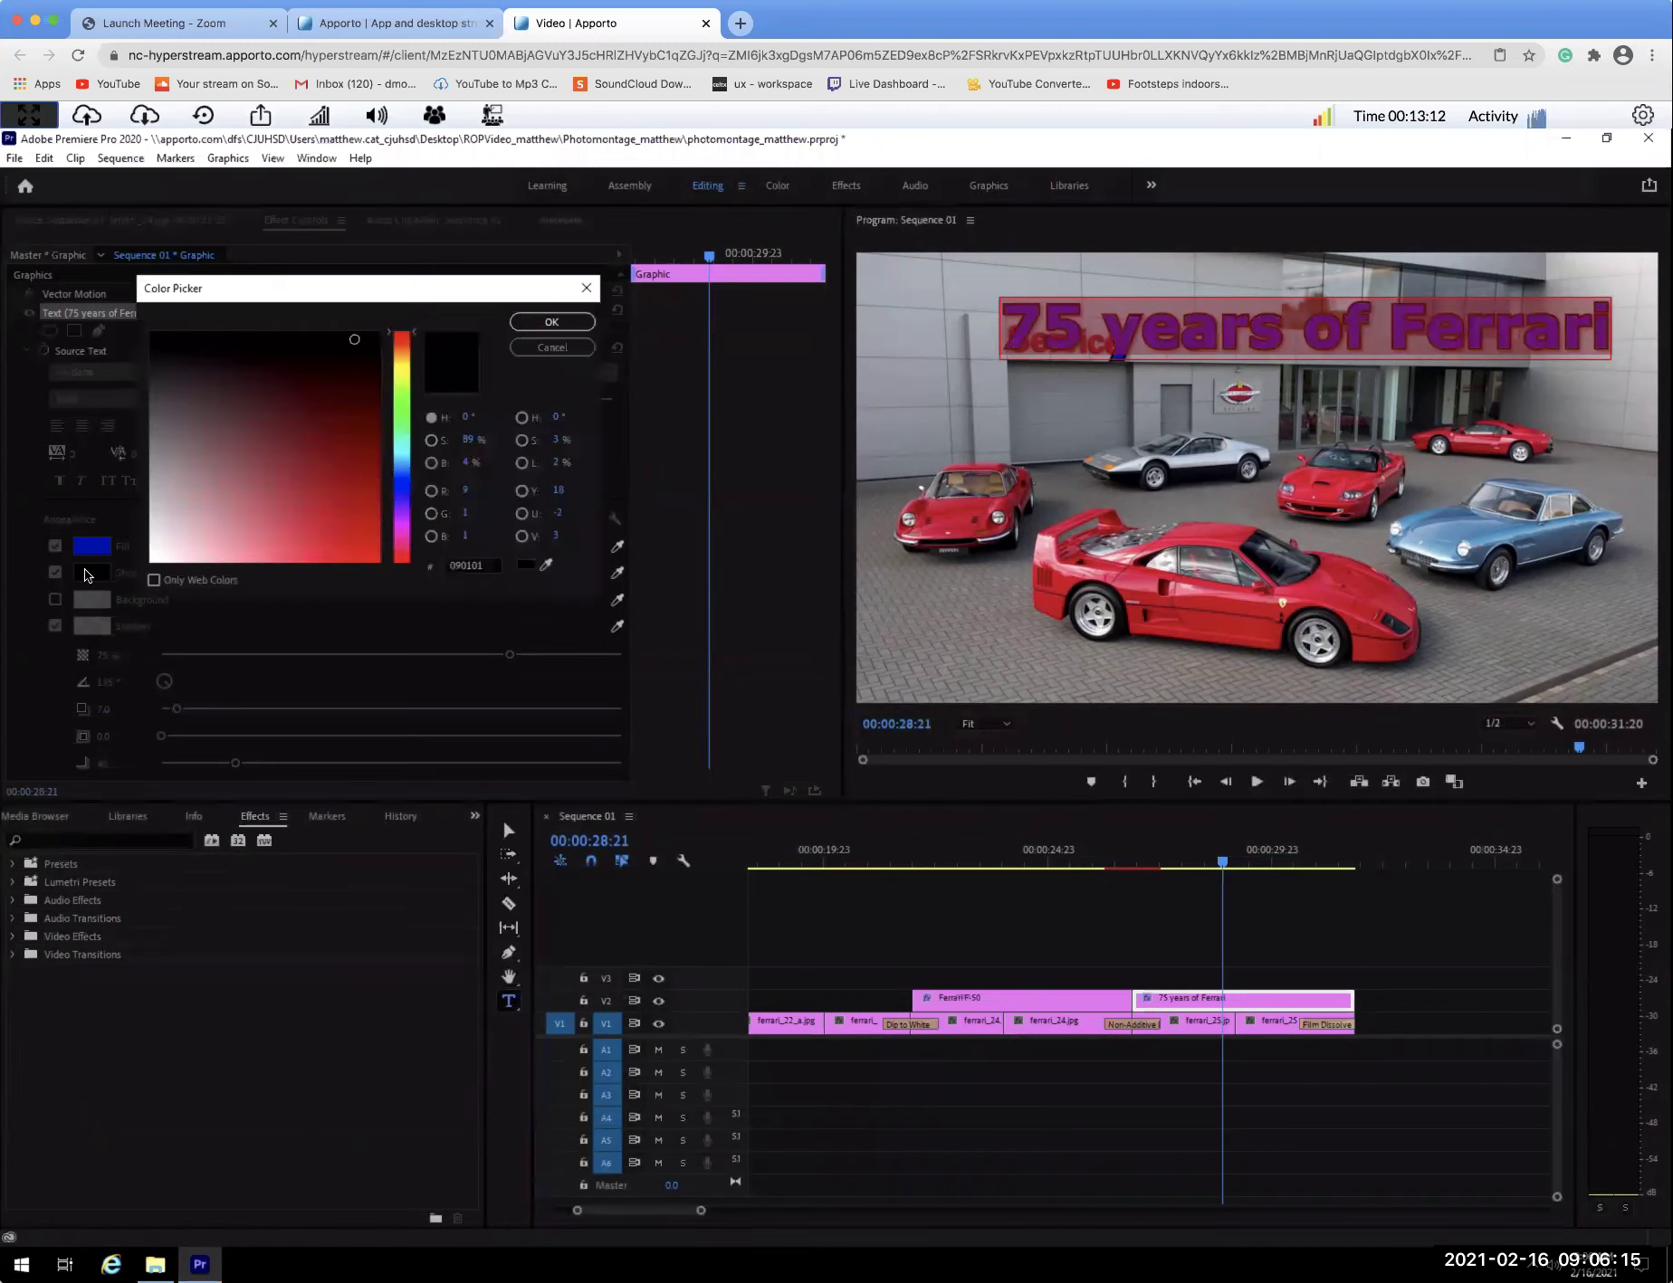
drag(320, 464, 361, 530)
click(532, 323)
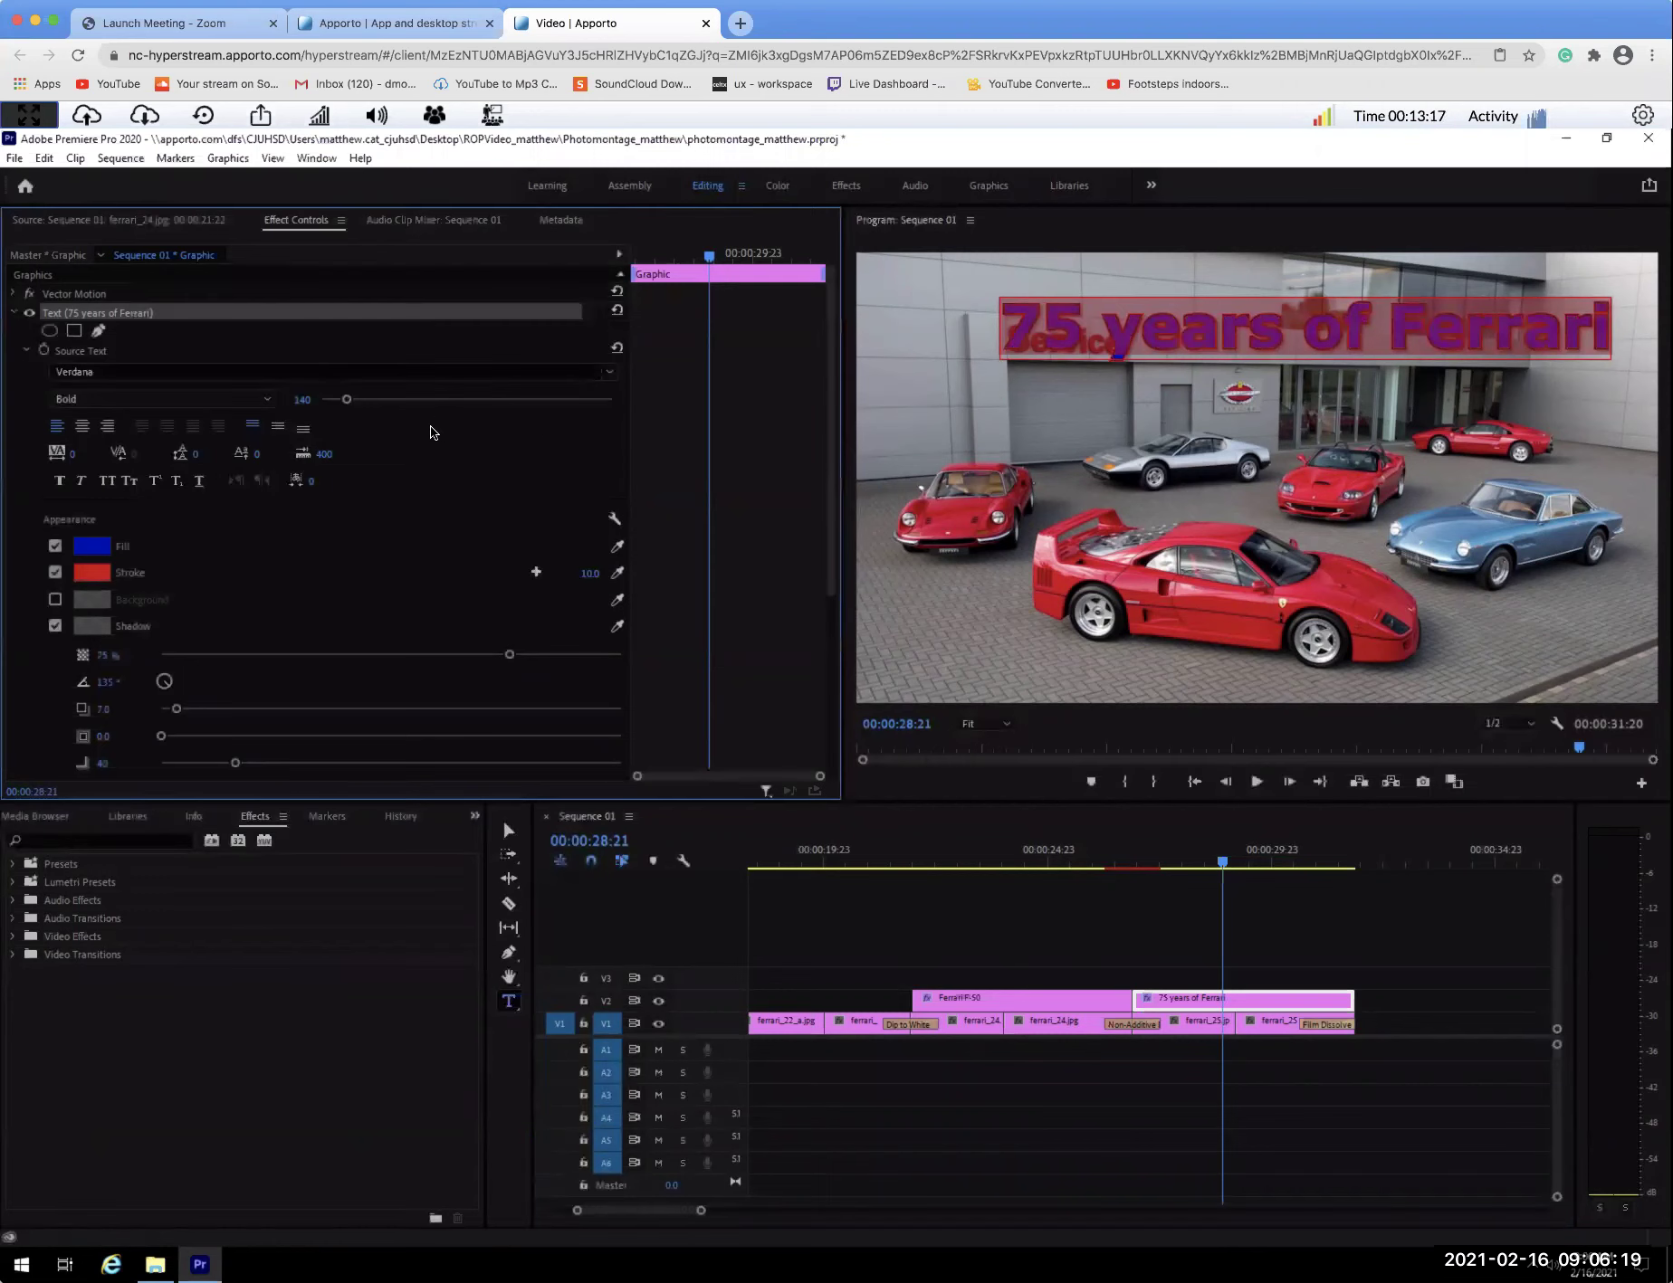
click(54, 626)
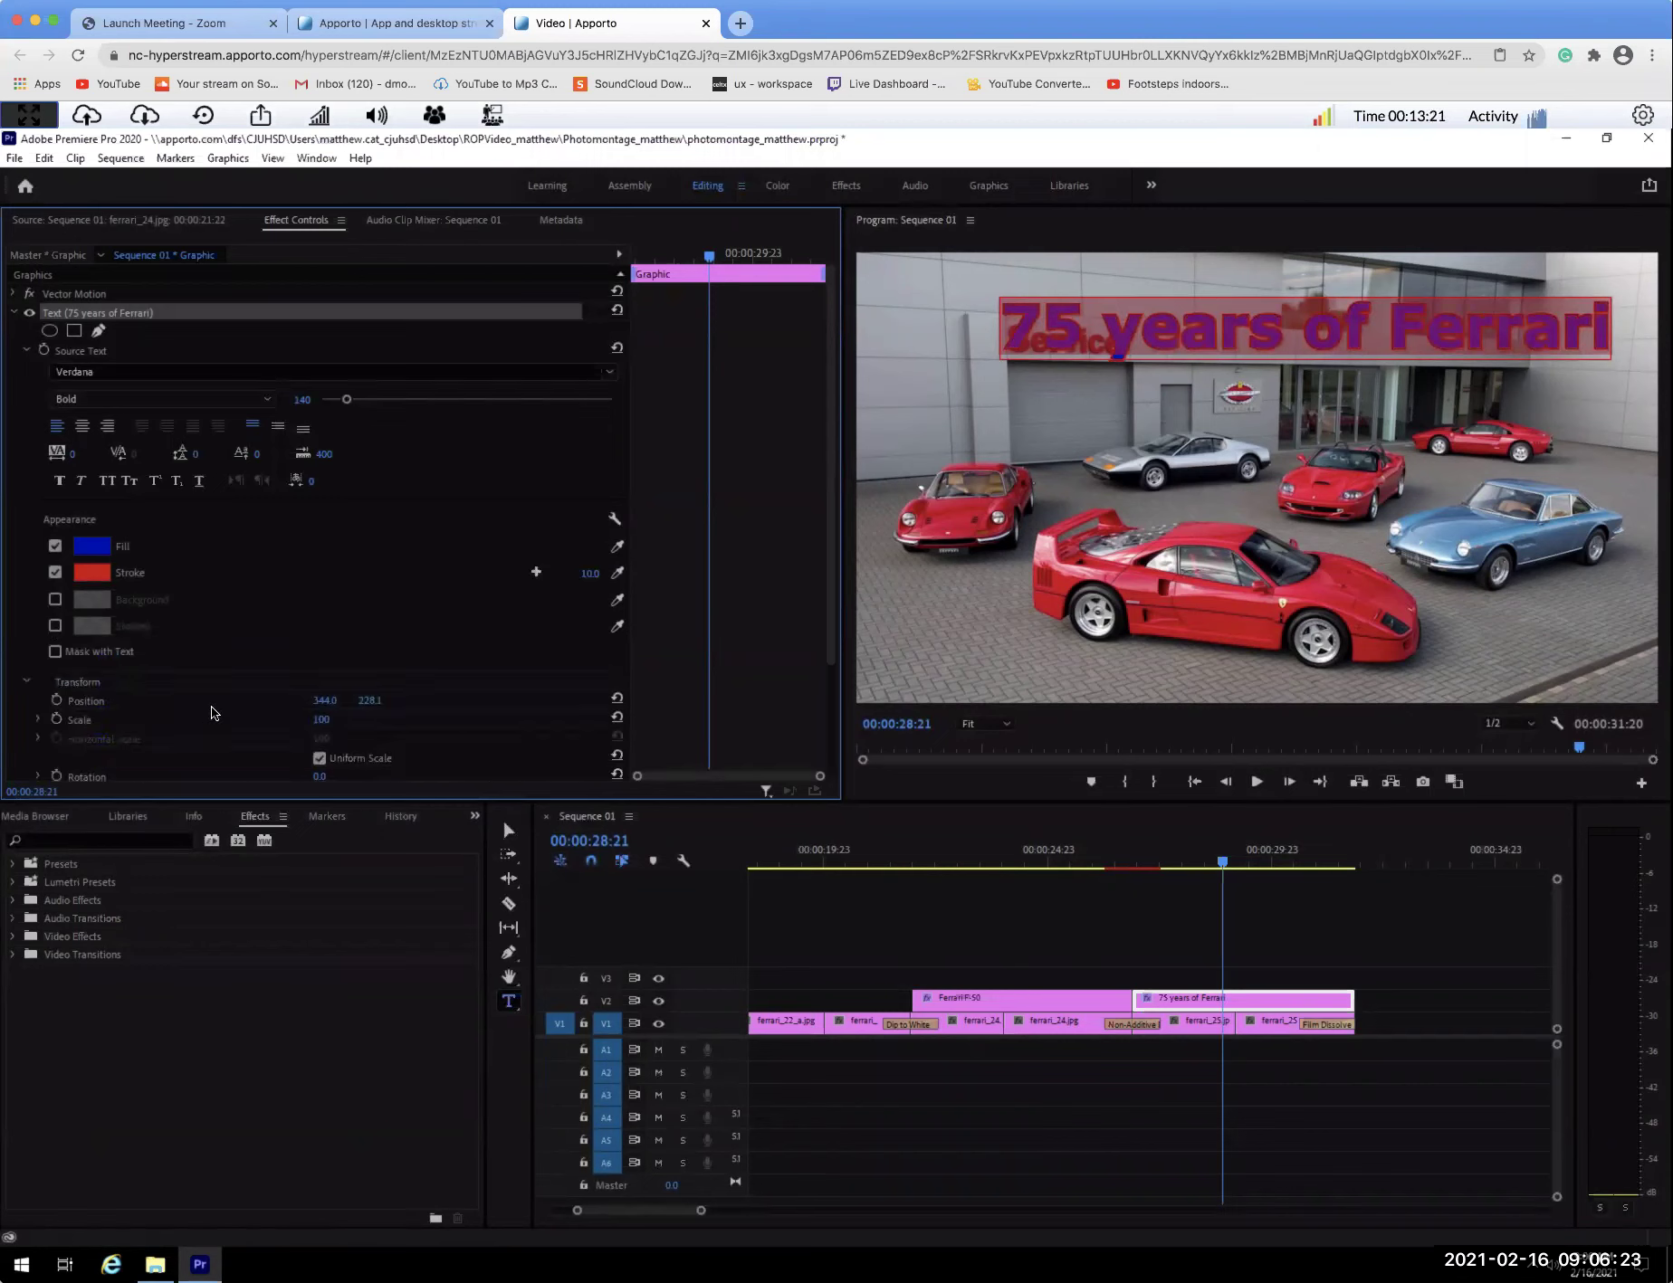
click(1302, 948)
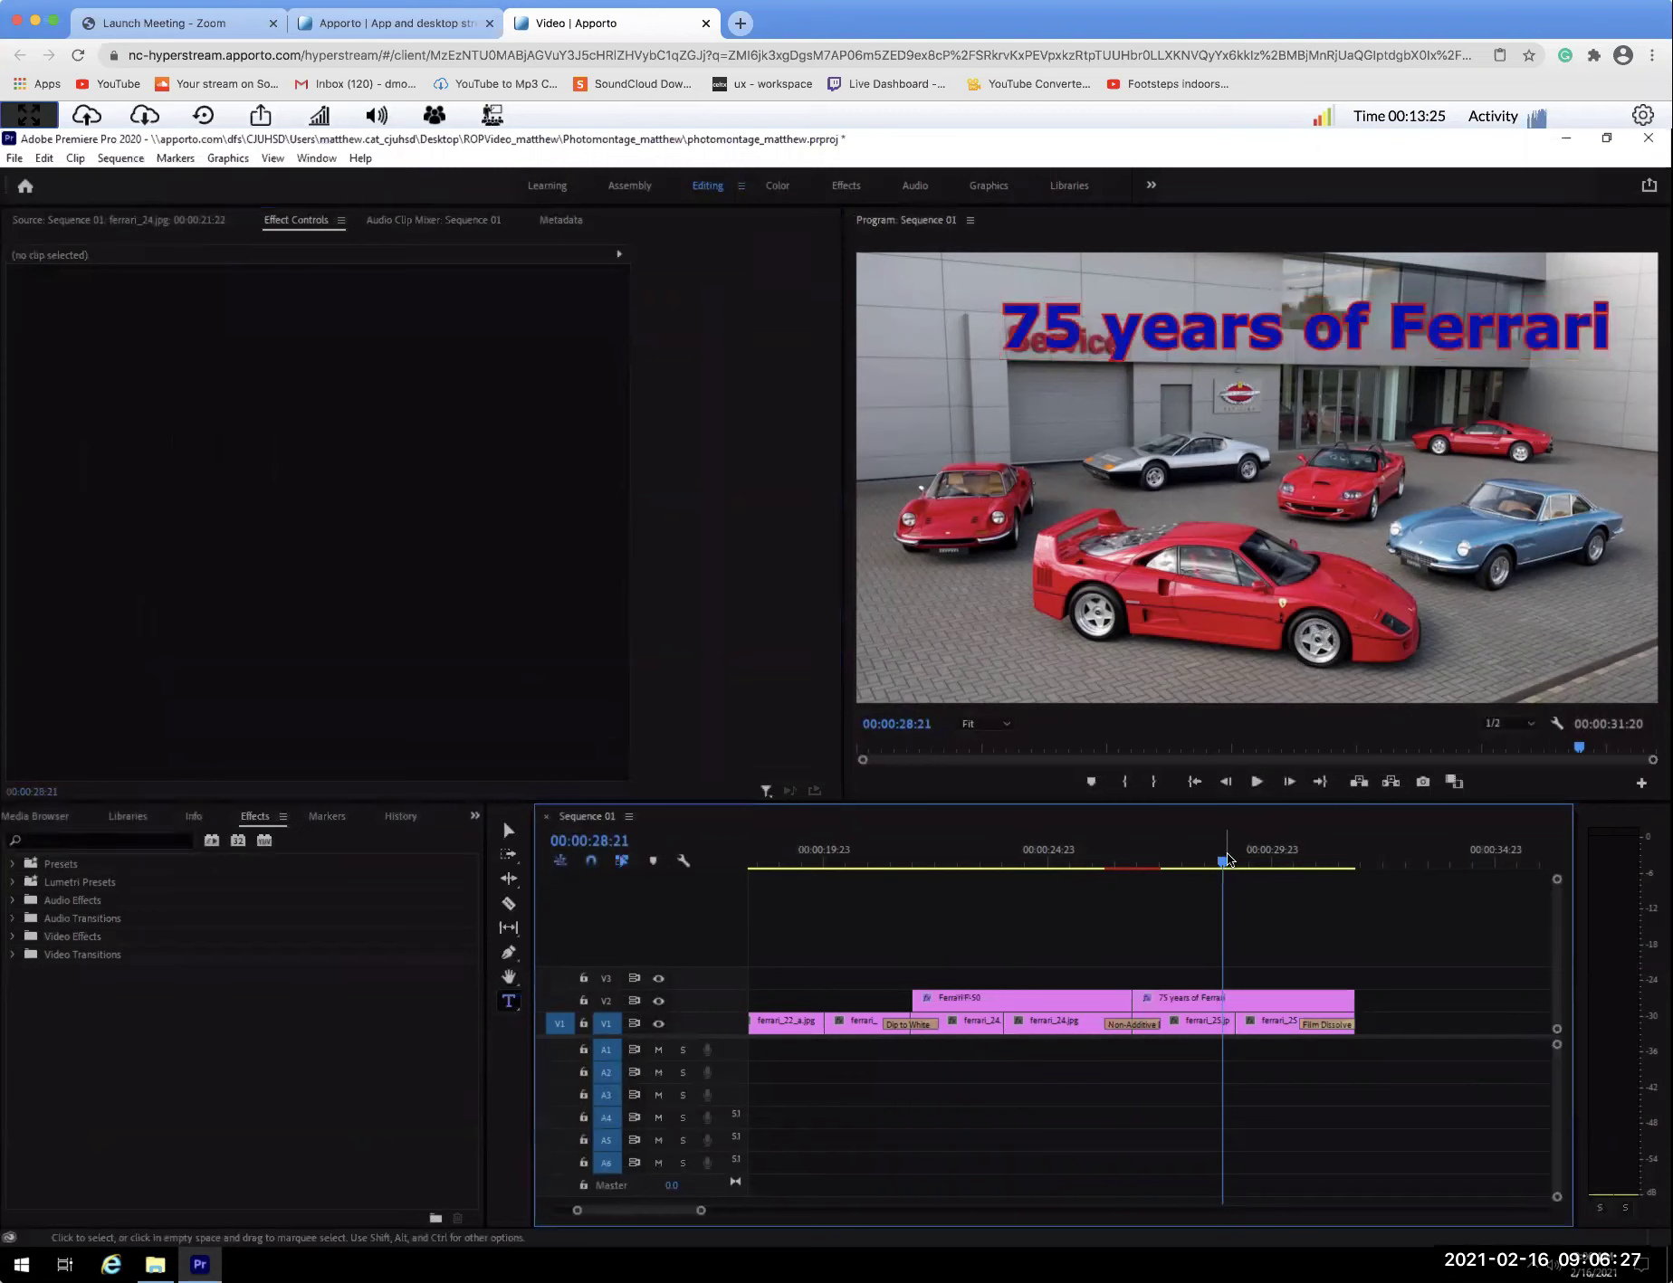
Apply a Non-Additive Dissolve at the cut between the "Ferrari F-50" and "75 years of Ferrari" titles on V2.
drag(1238, 859, 1195, 867)
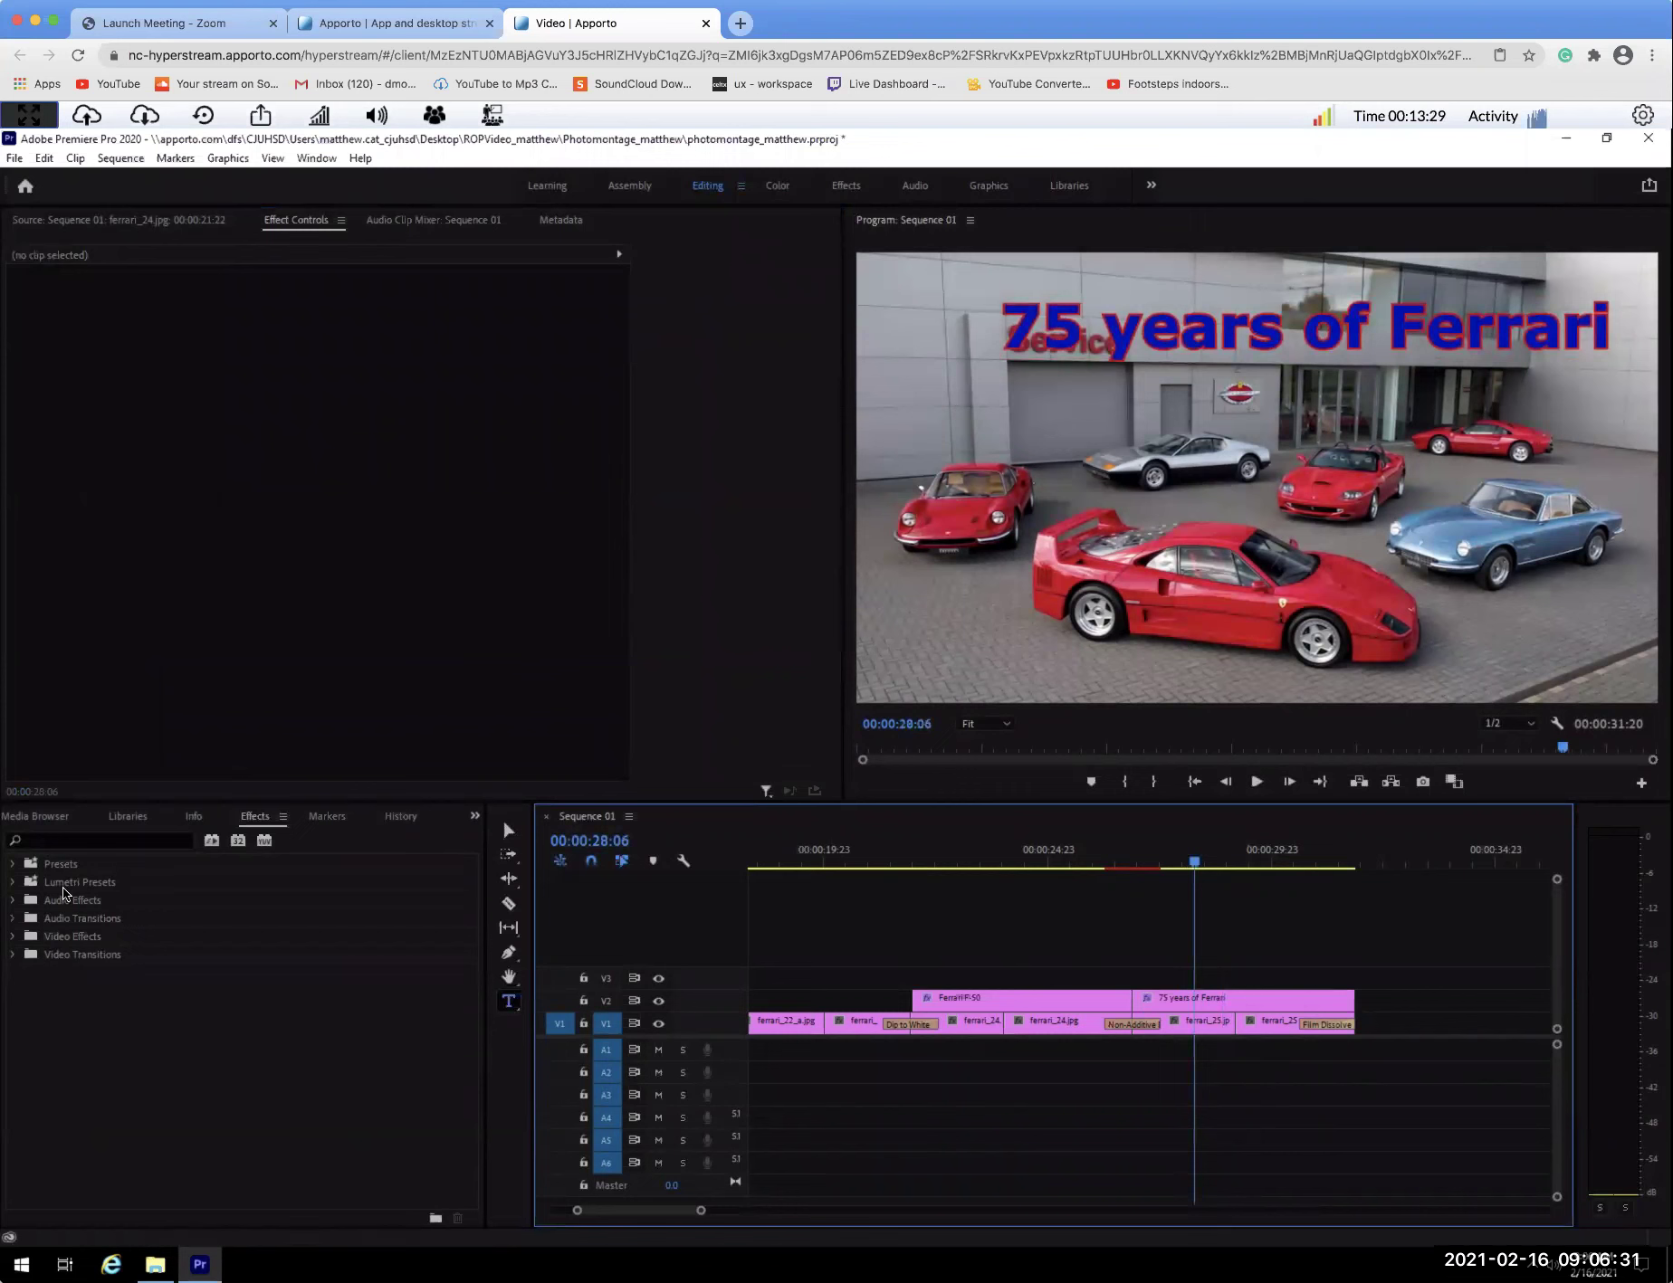
click(17, 957)
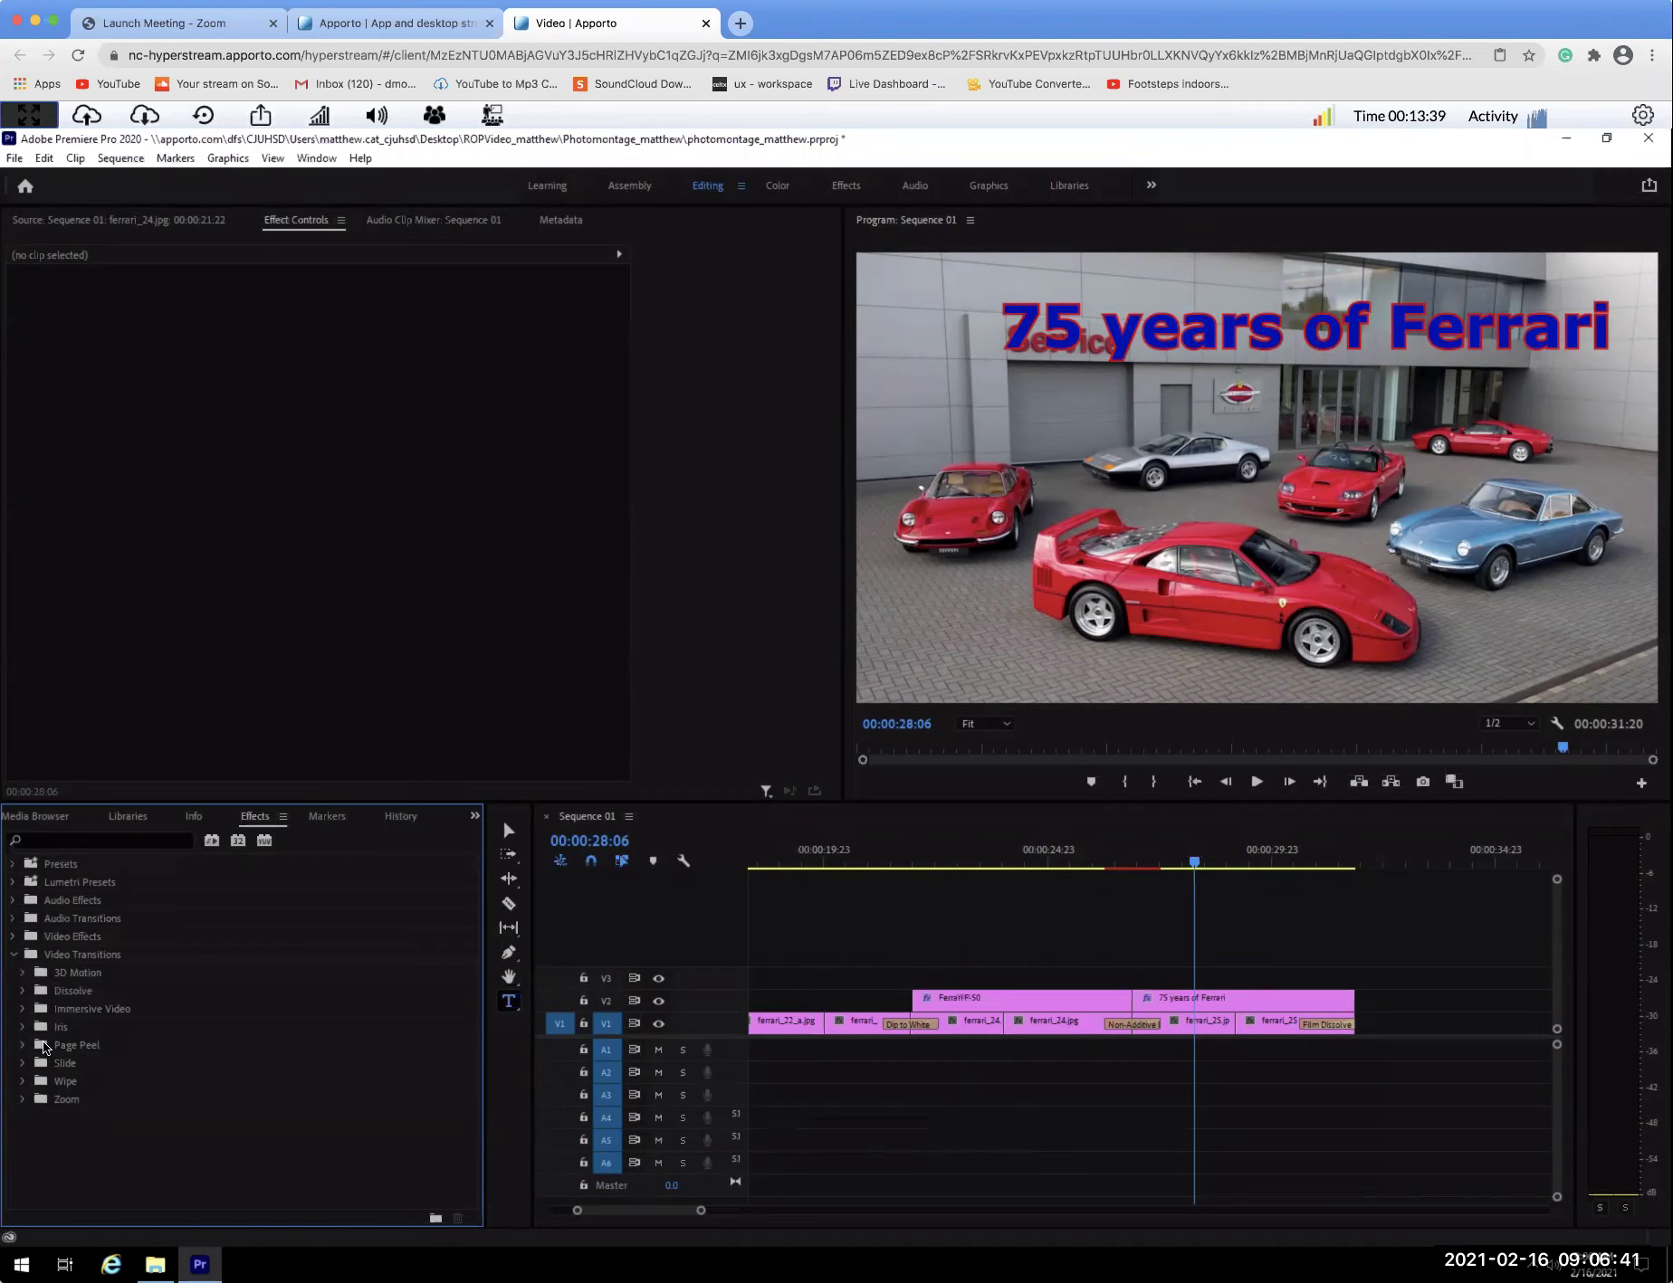
click(22, 991)
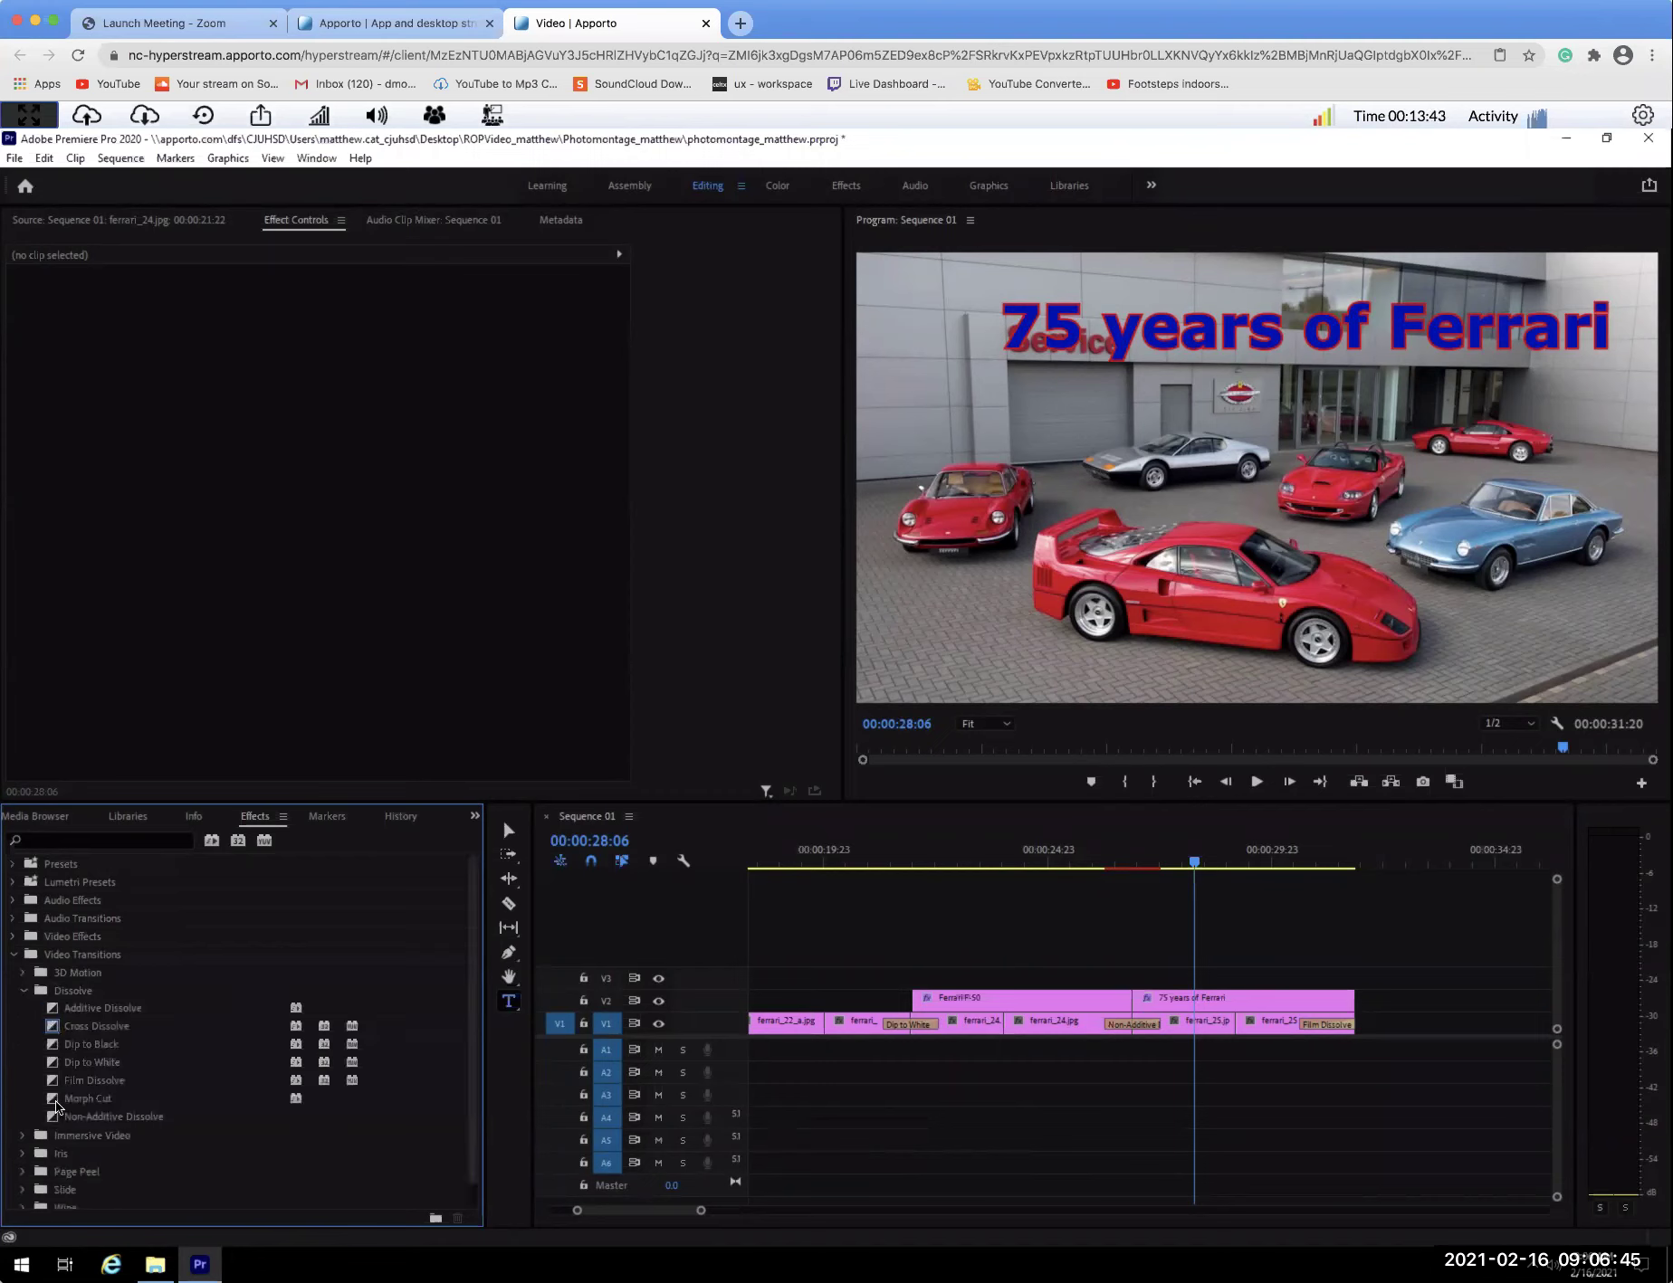
drag(53, 1118, 1135, 1011)
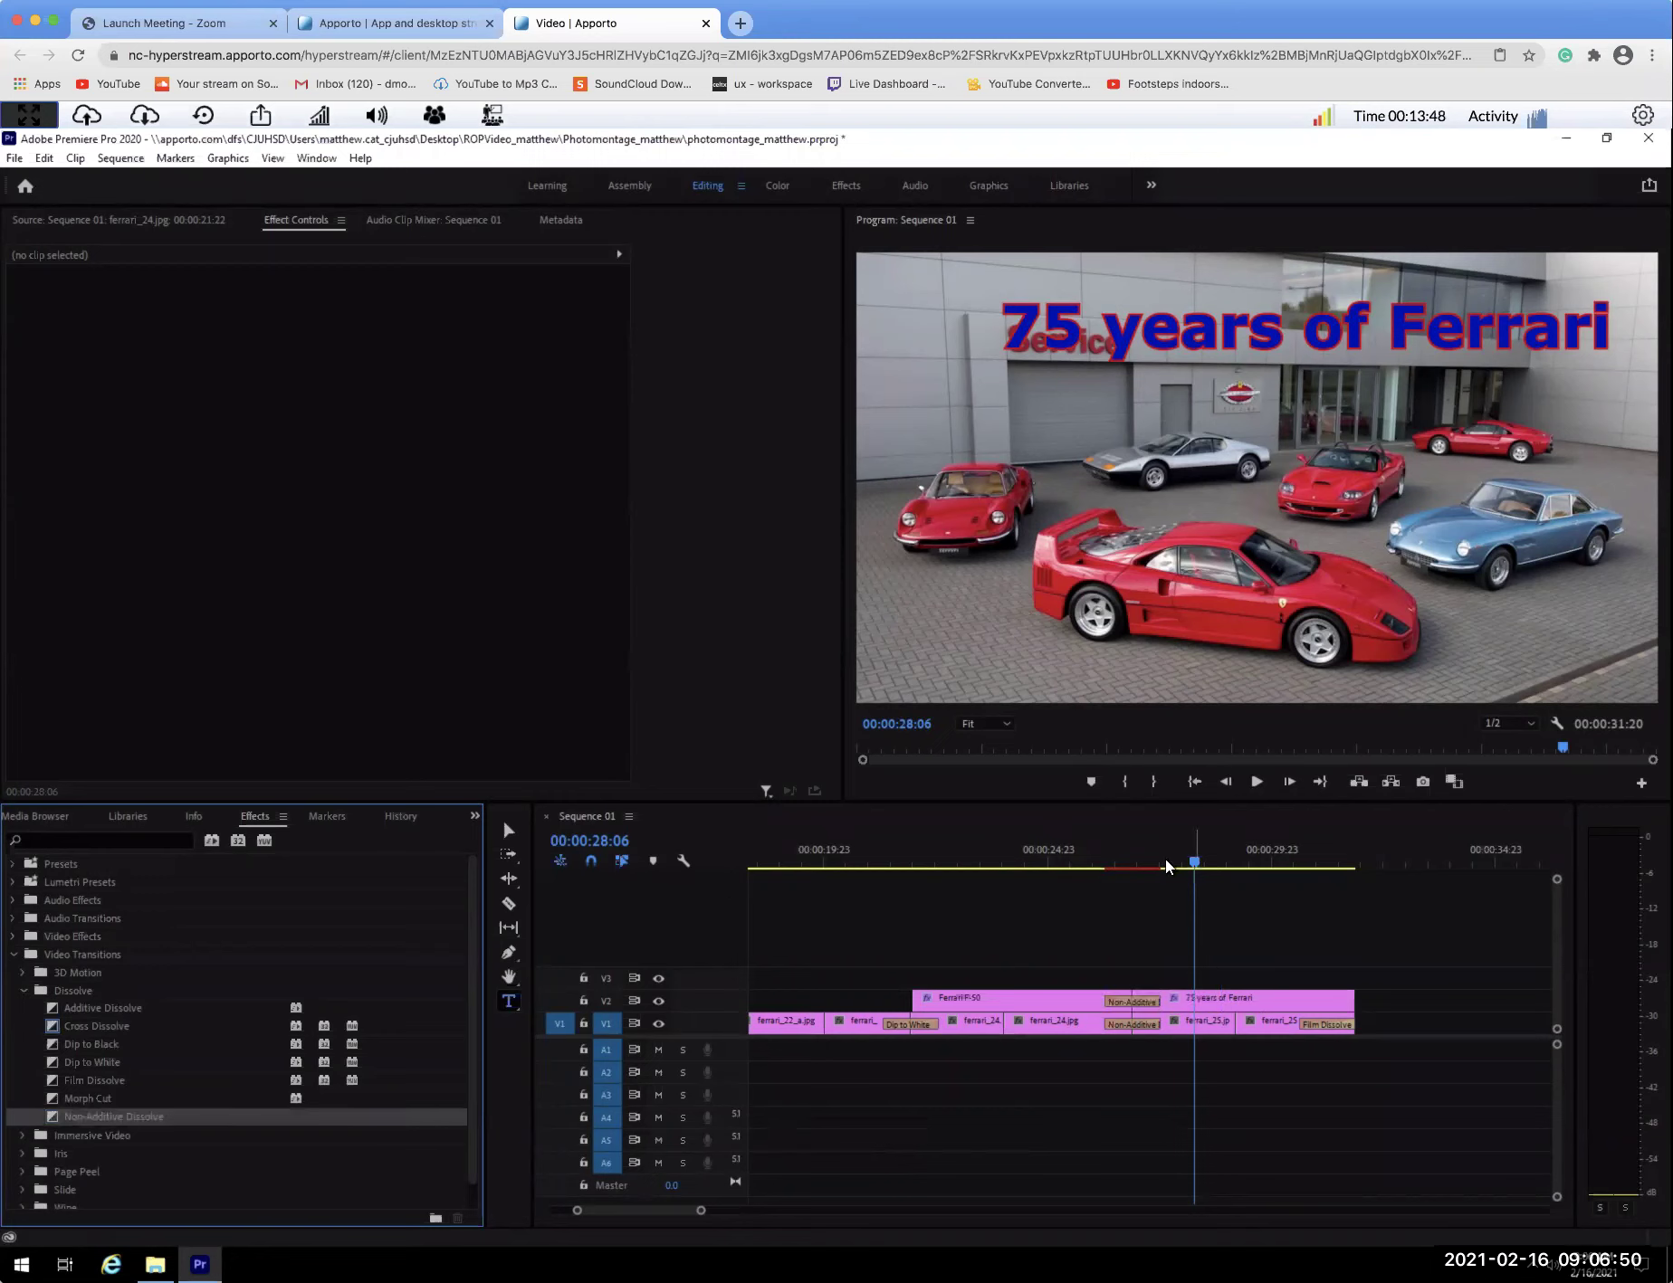
Play back the Non-Additive Dissolve between the "Ferrari F-50" and "75 years of Ferrari" titles to check how it looks.
drag(1166, 866, 1082, 869)
key(space)
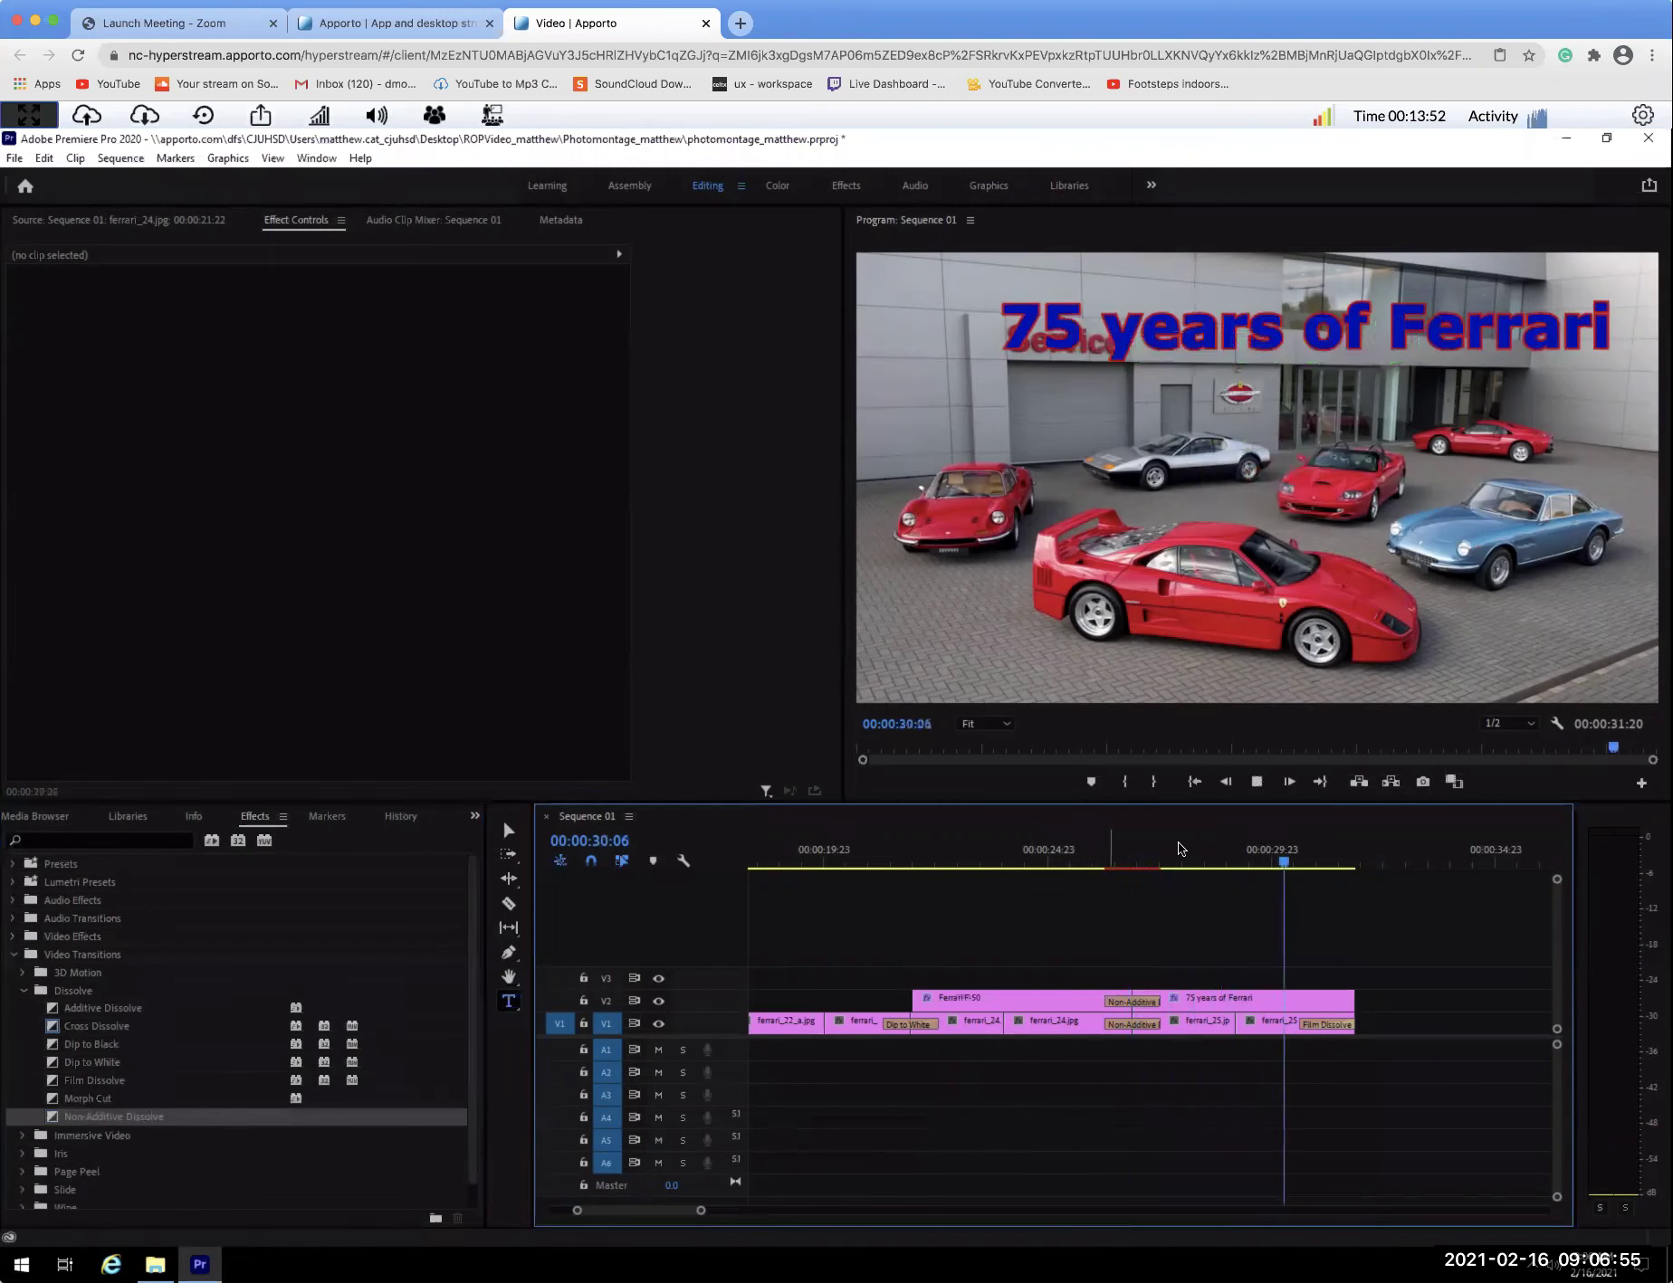
drag(1127, 859, 1100, 855)
key(space)
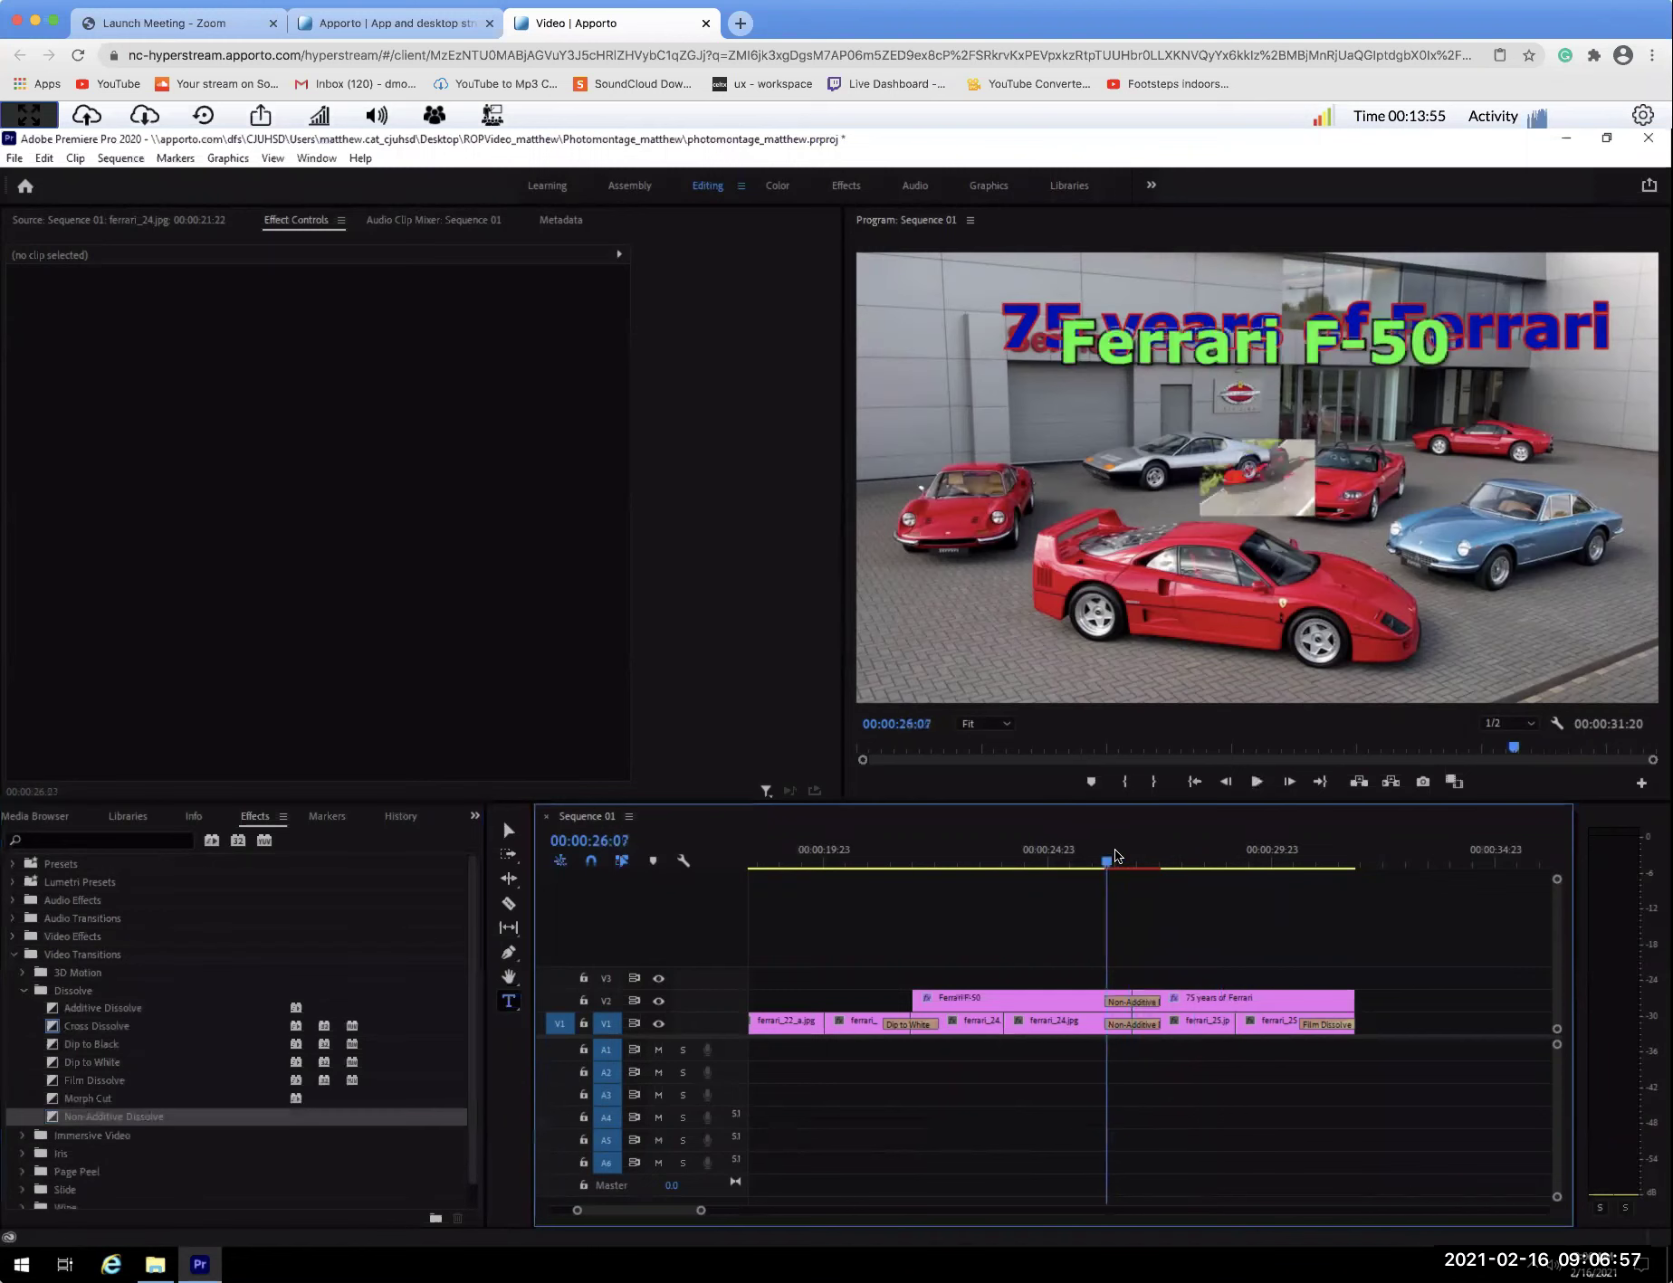
click(1191, 851)
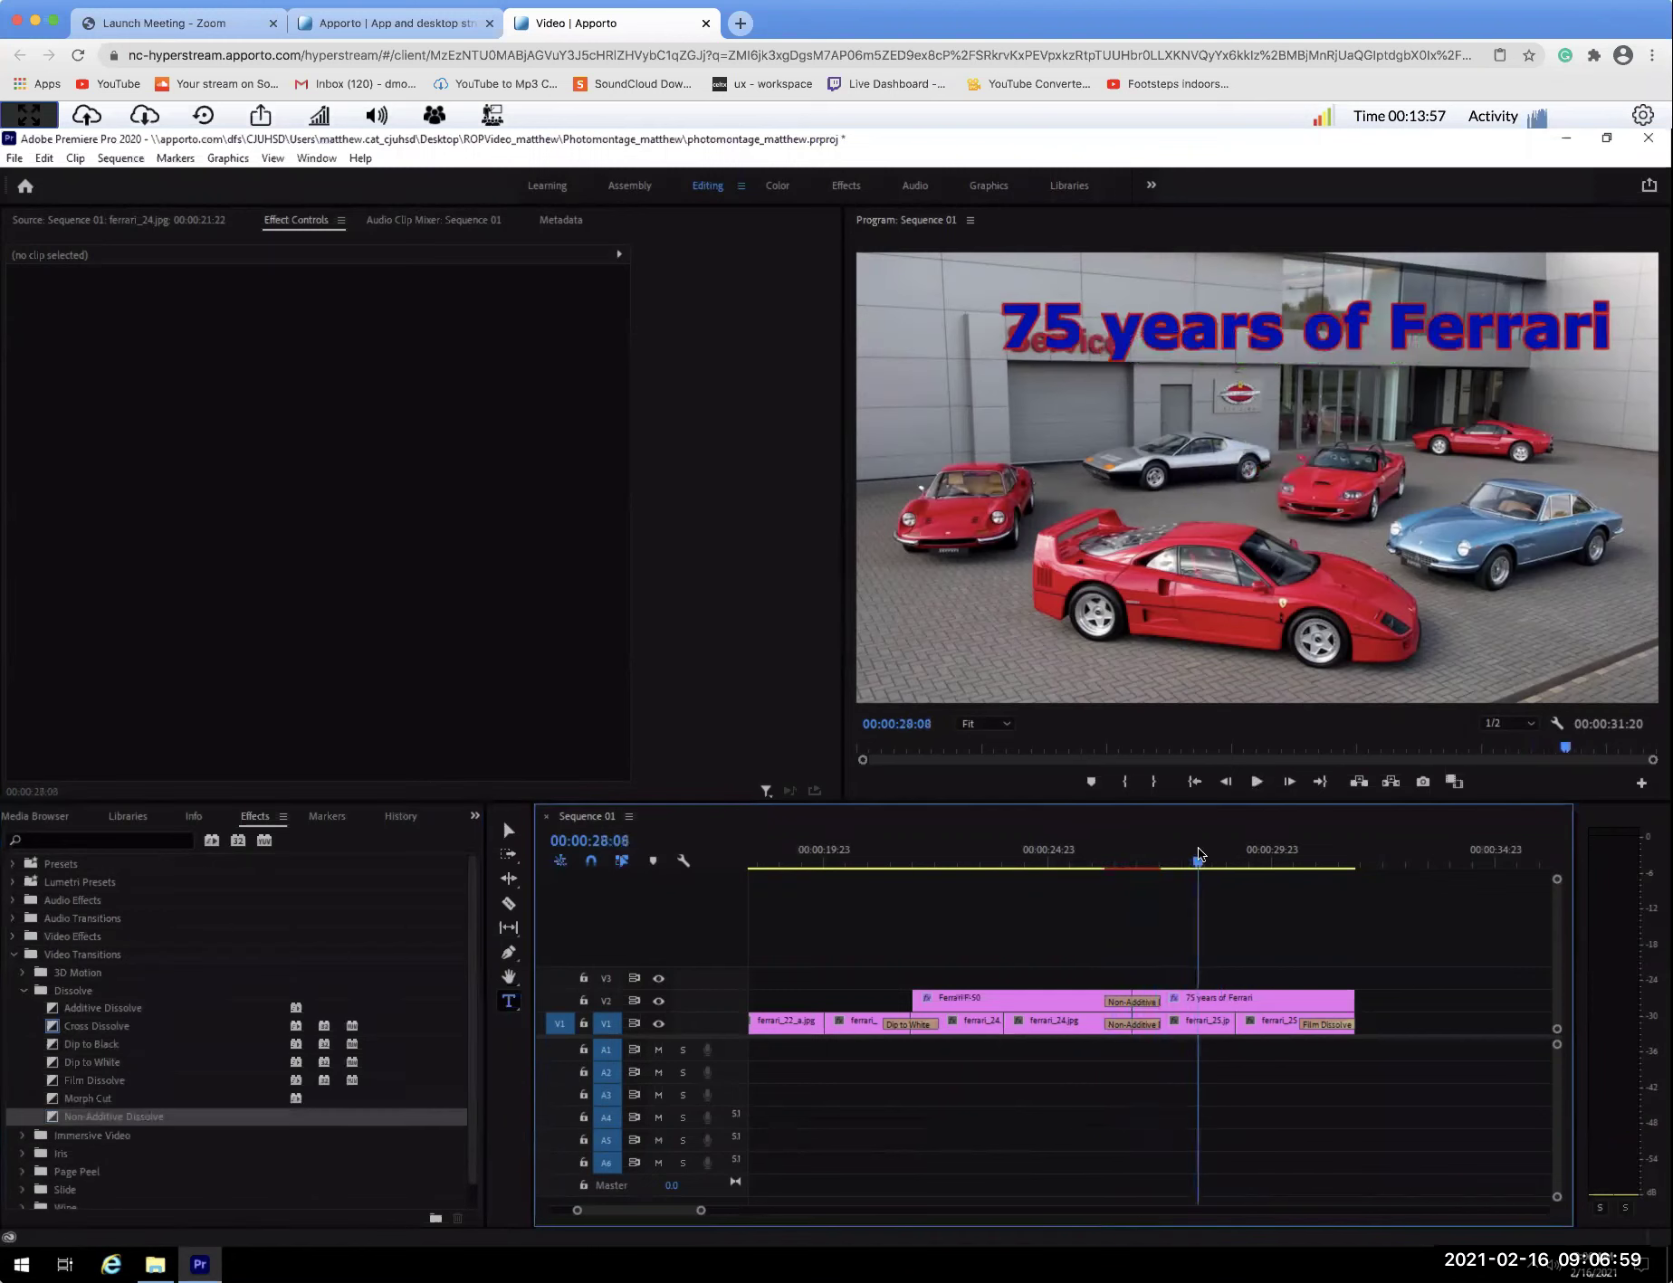
Replace the Non-Additive Dissolves between the two titles on V2 and between ferrari_24.jpg and ferrari_25.jpg on V1 with Cross Dissolves.
click(1152, 1005)
key(Delete)
click(1140, 1026)
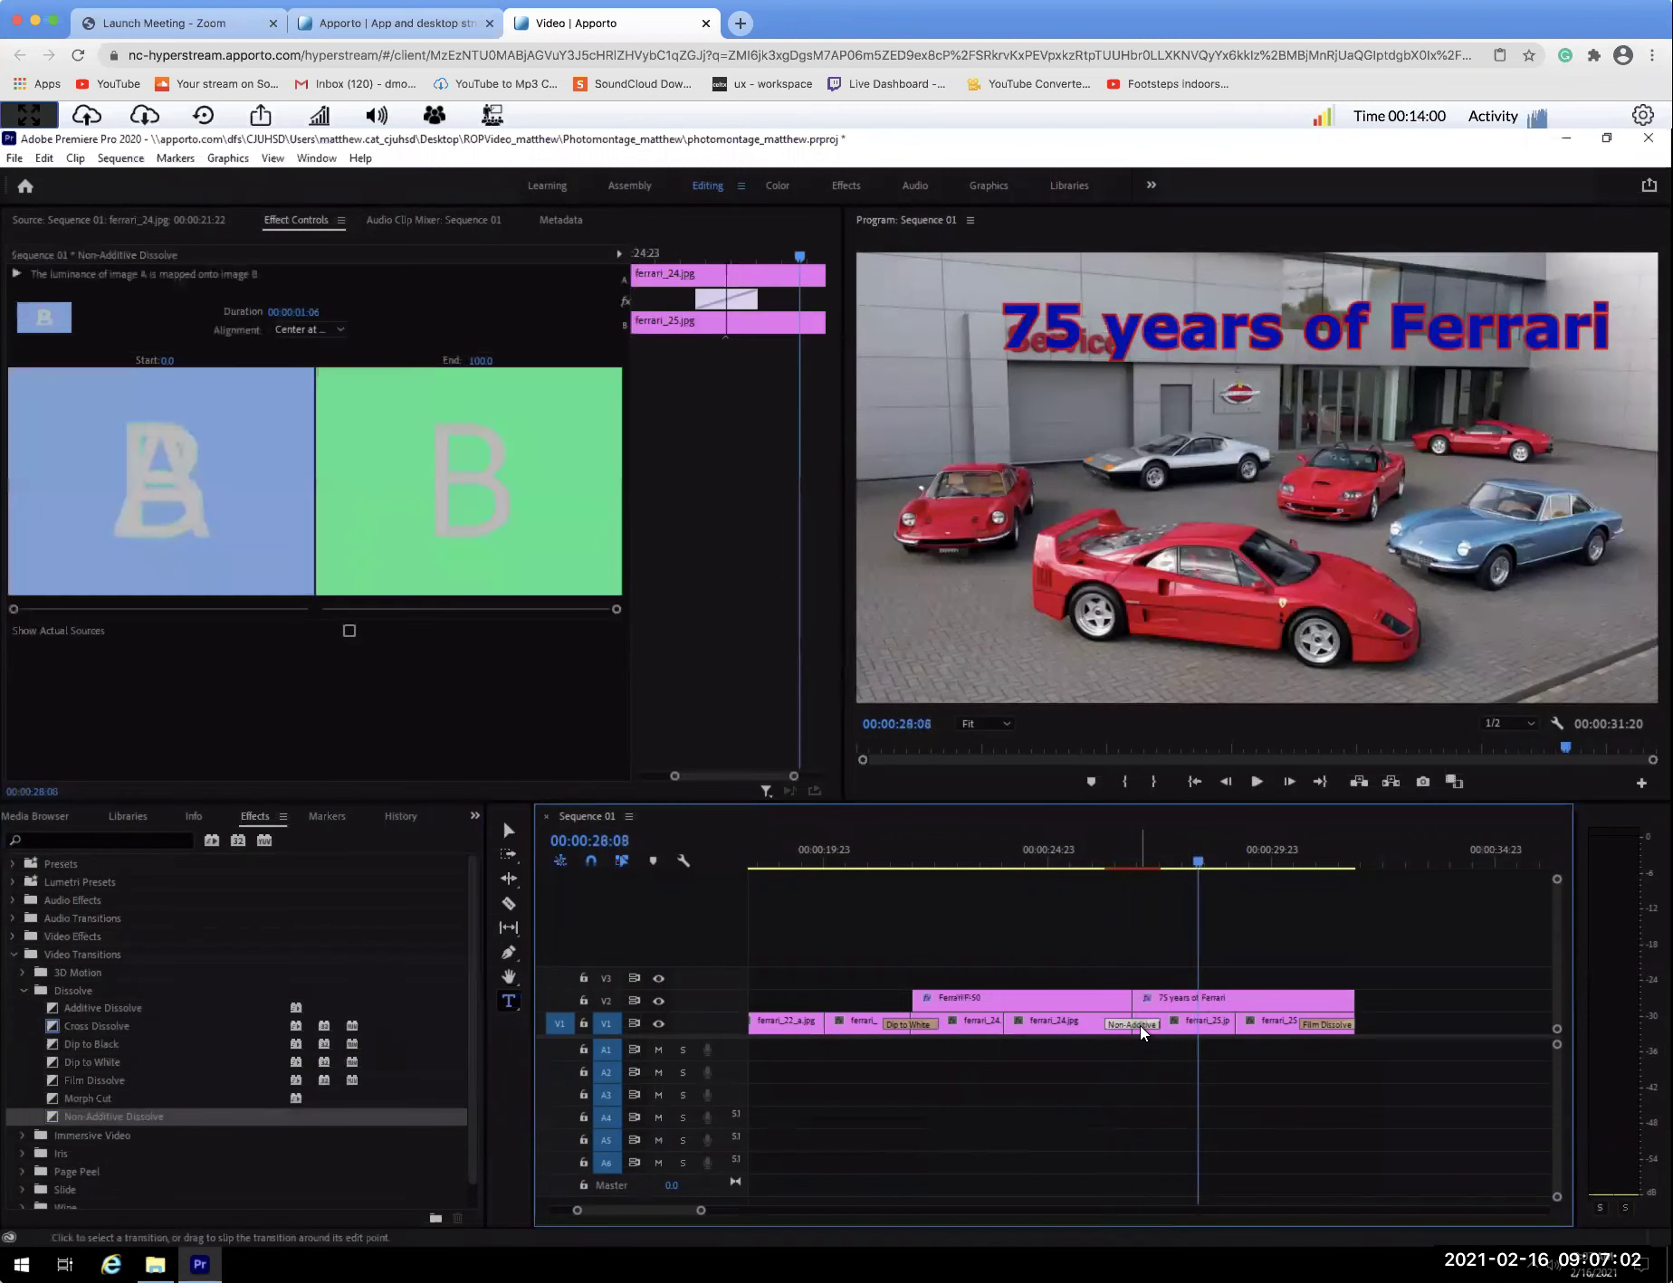
key(Delete)
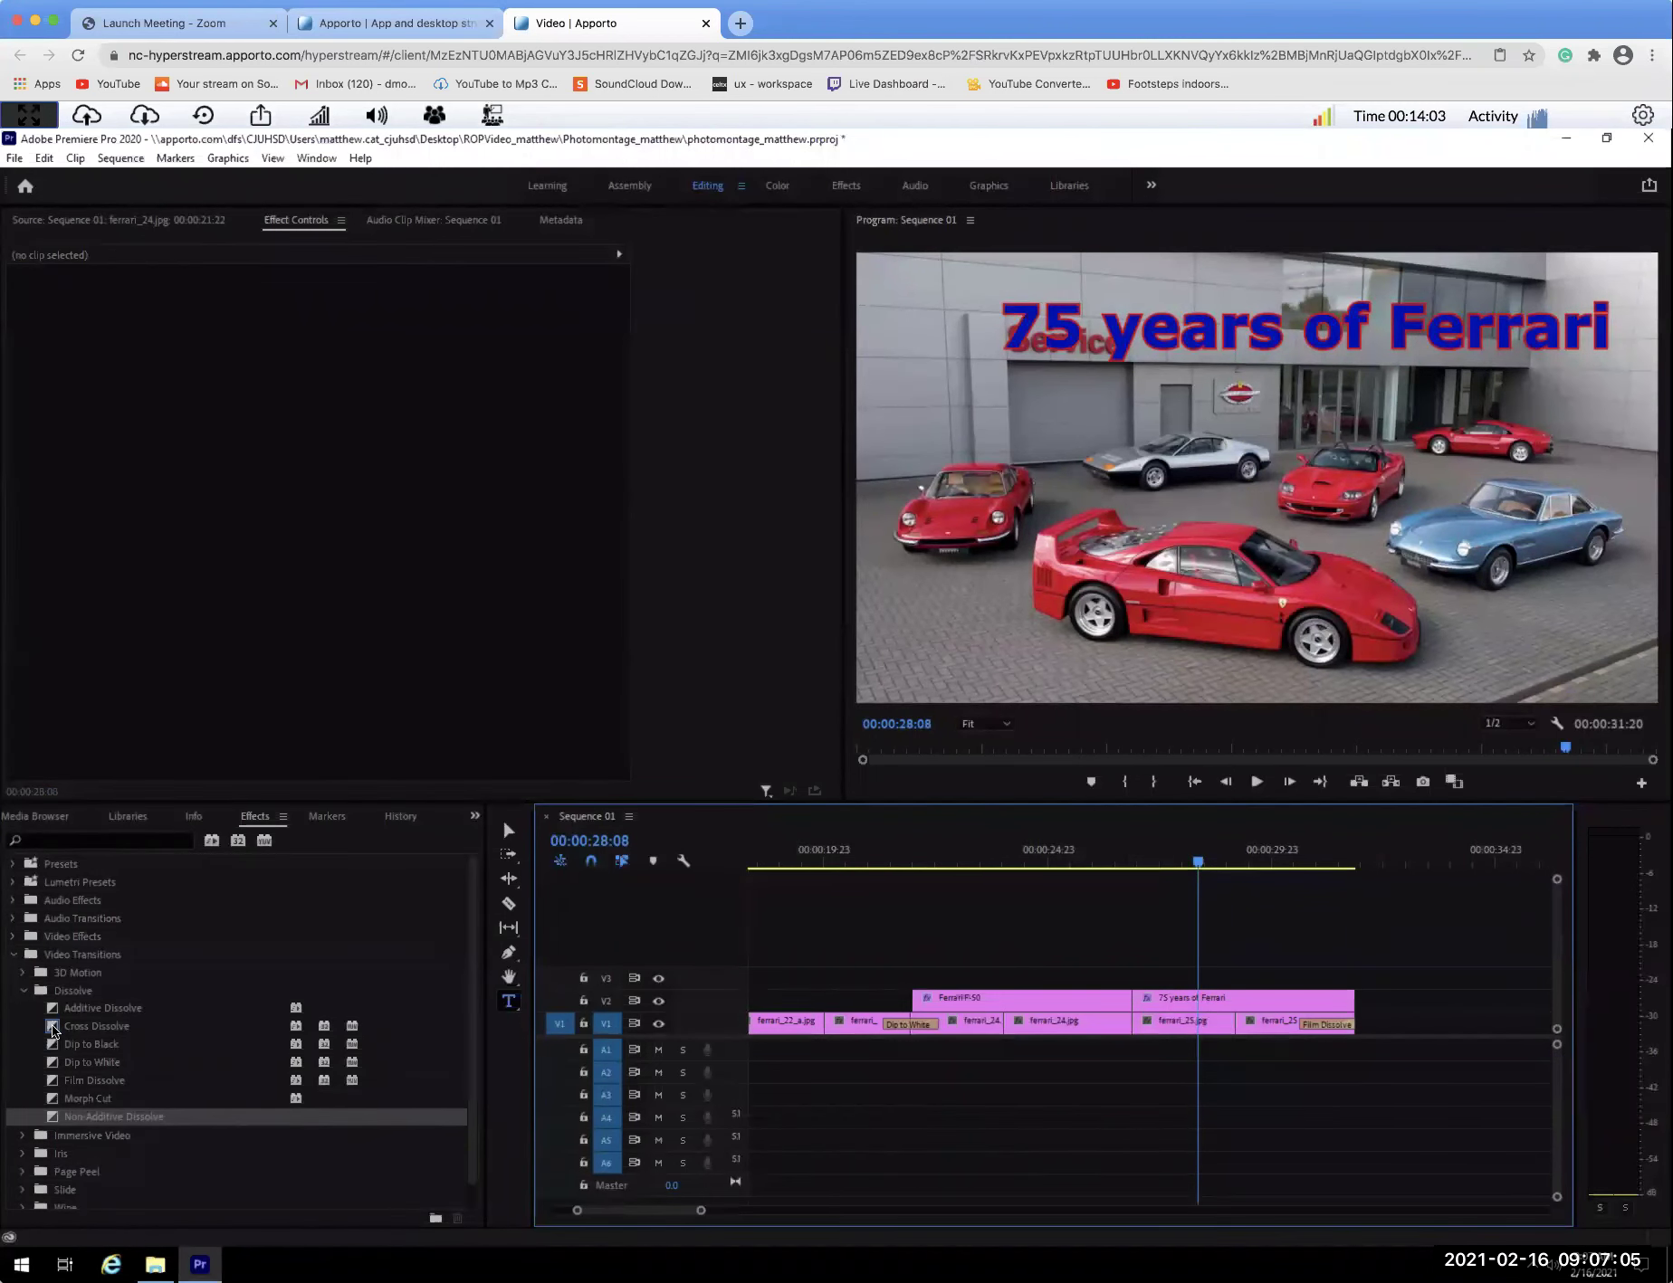
drag(52, 1030, 1131, 1000)
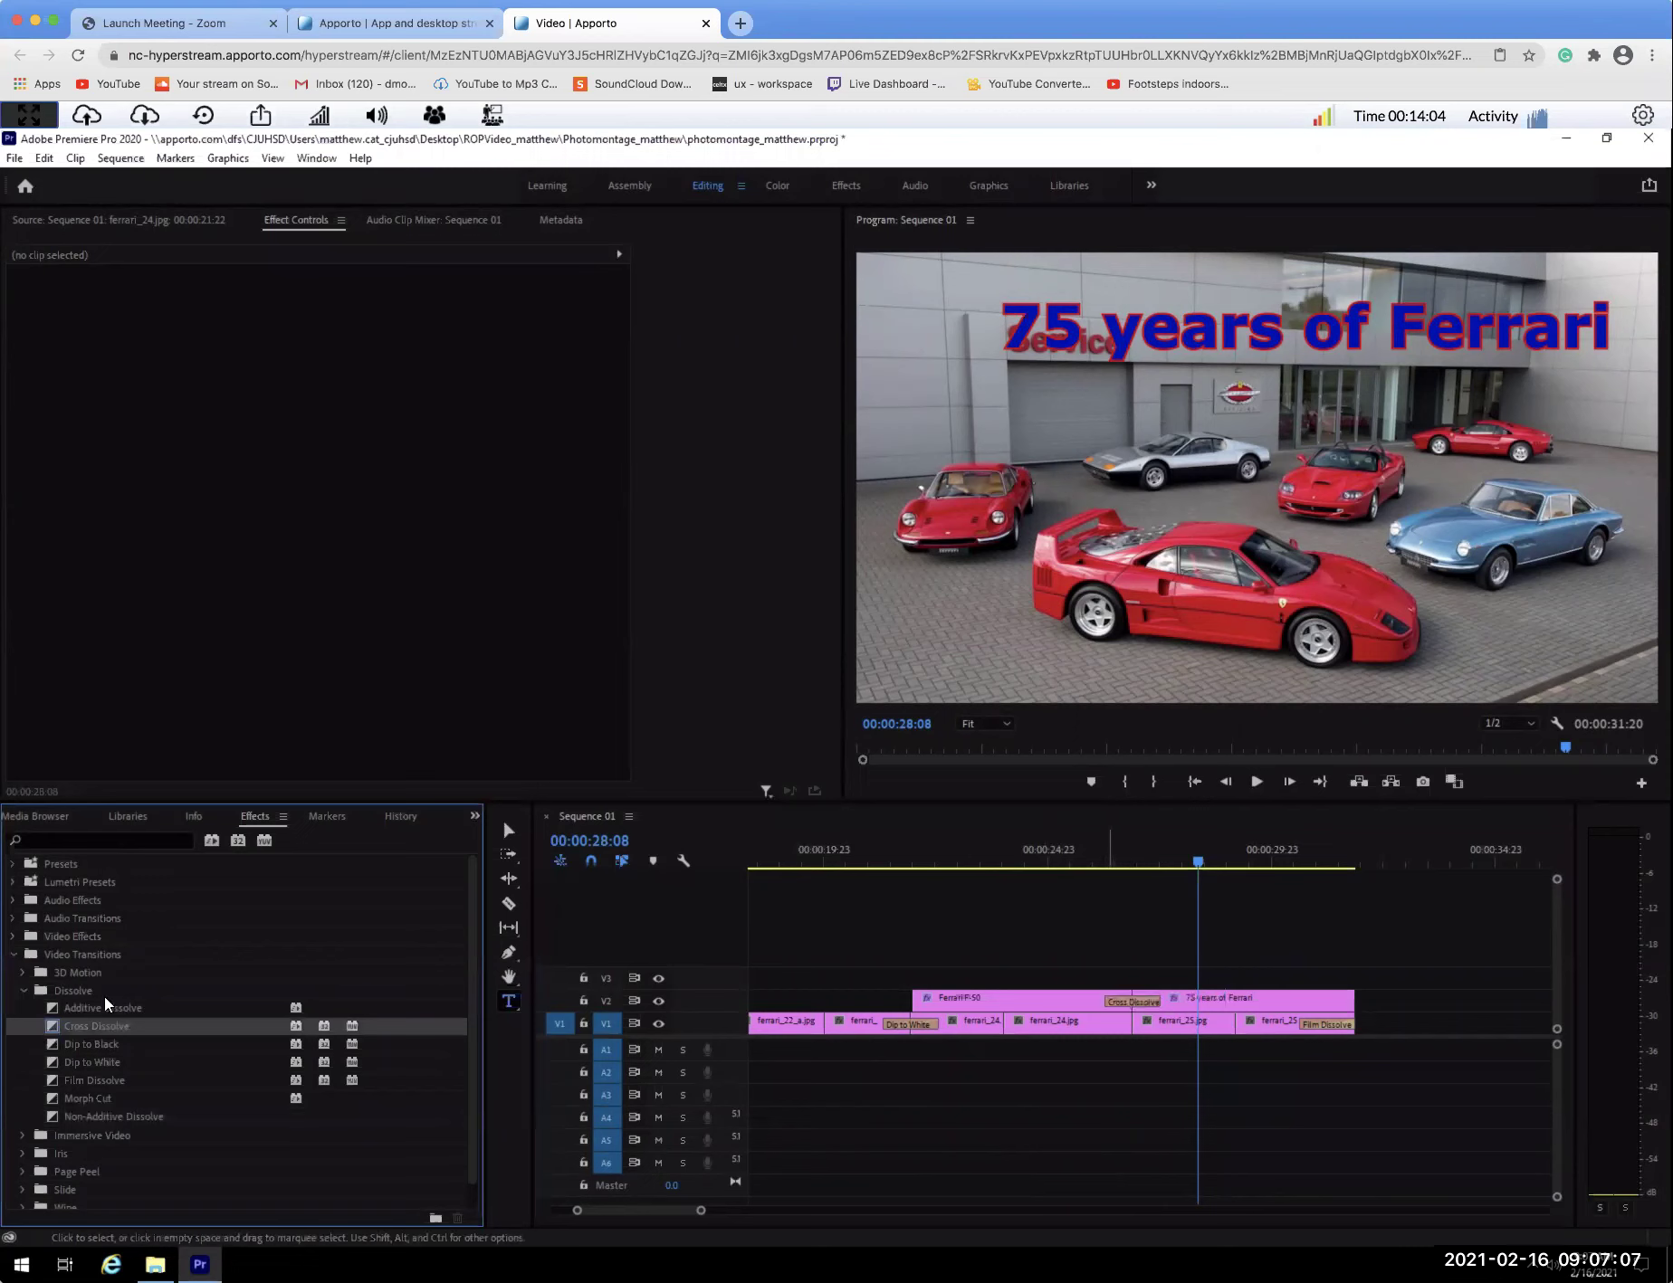
drag(489, 982, 1131, 1032)
Play back the Cross Dissolves between the two titles and their underlying photos.
drag(1077, 858, 1073, 858)
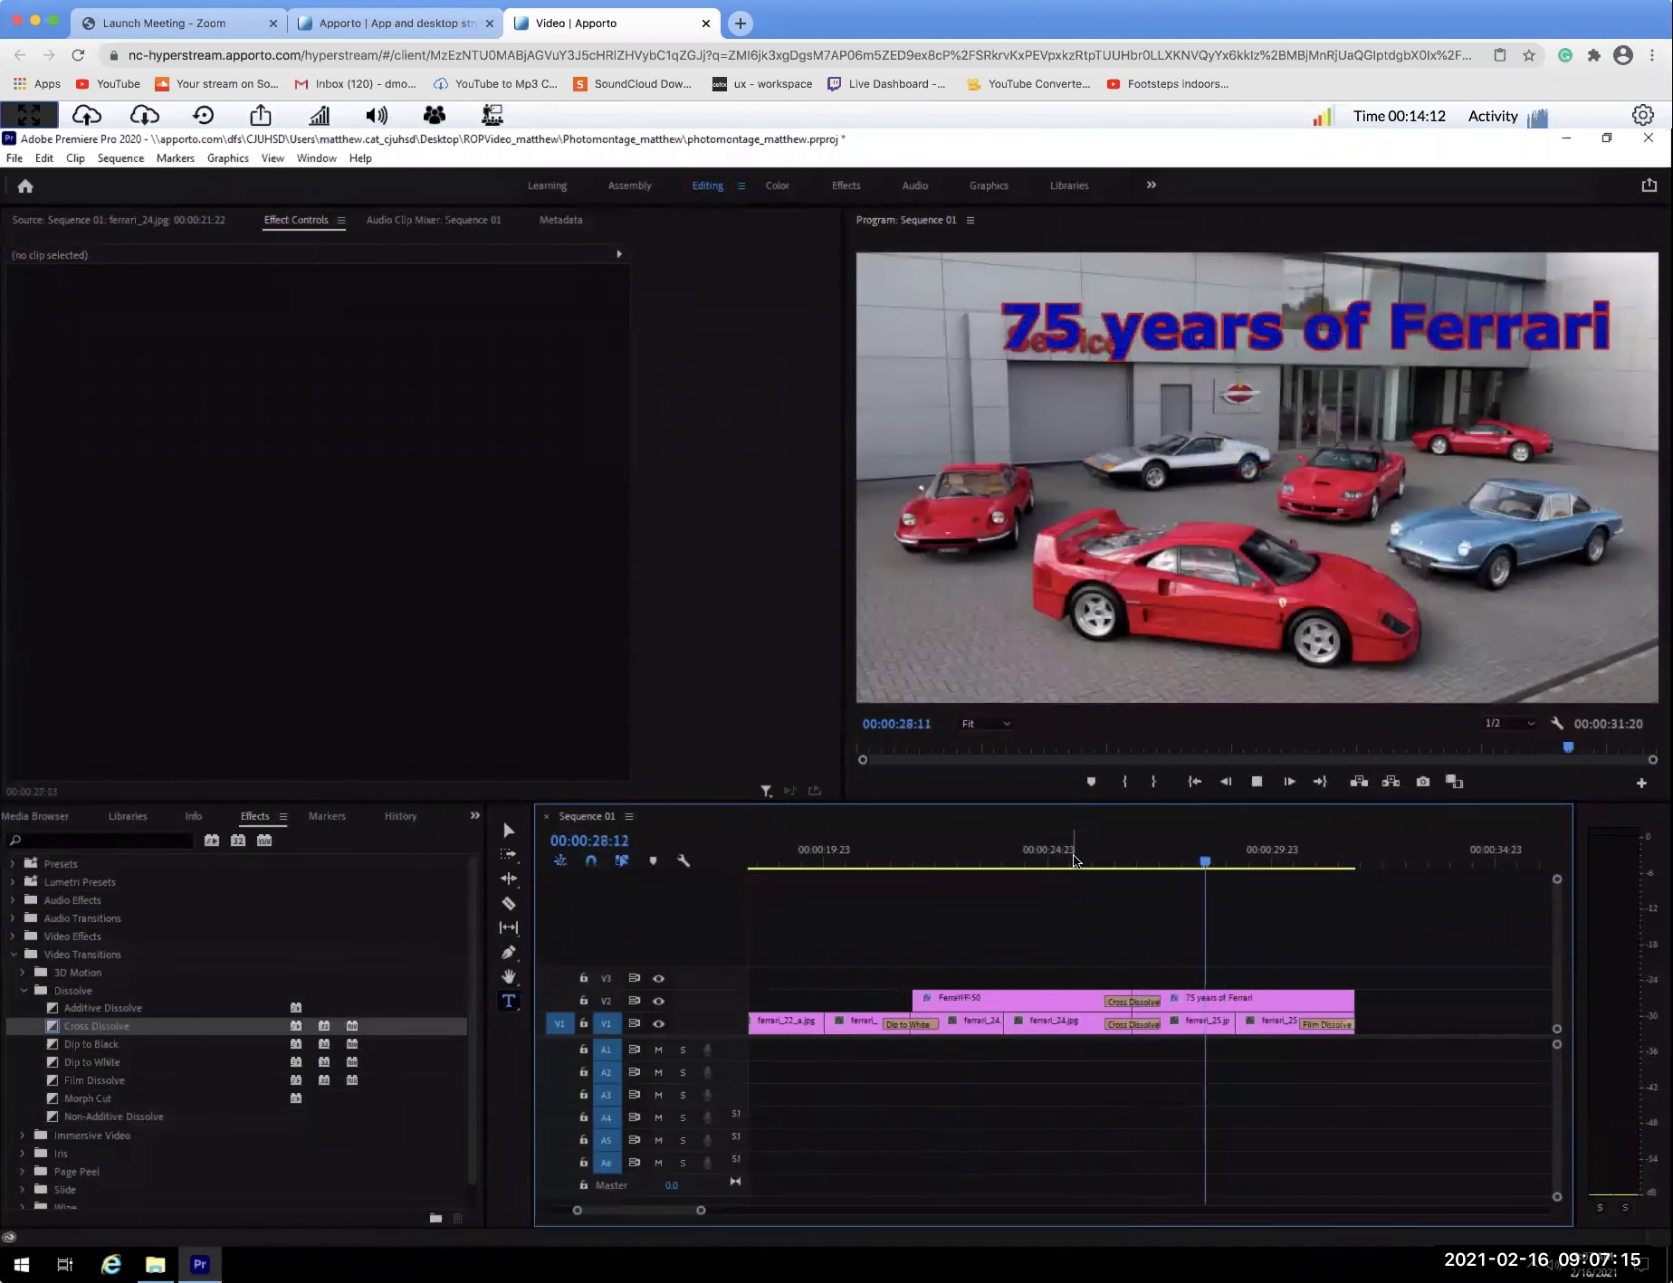
key(space)
drag(1200, 861, 1163, 843)
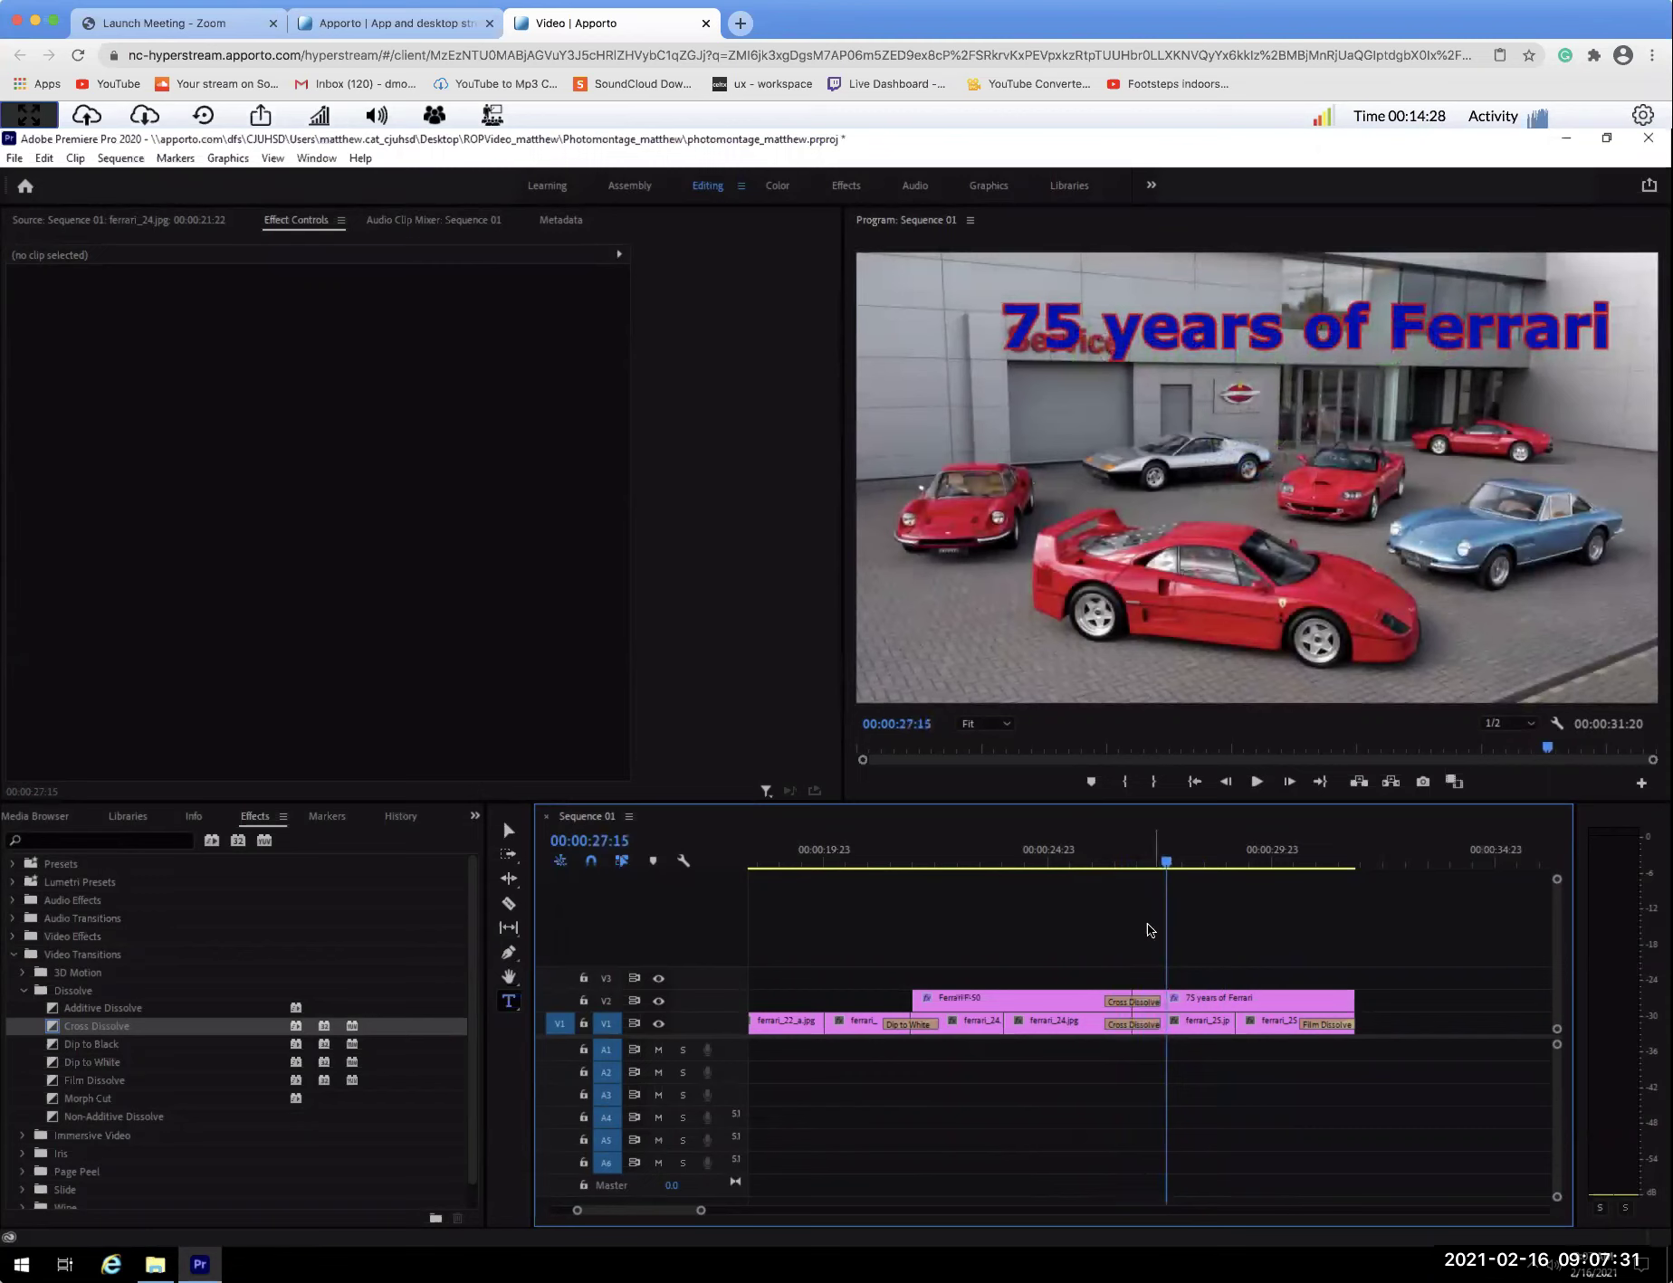
Remove the Cross Dissolve on V2 and trim both titles back to the edges of the V1 transition, previewing the gap.
click(1142, 1002)
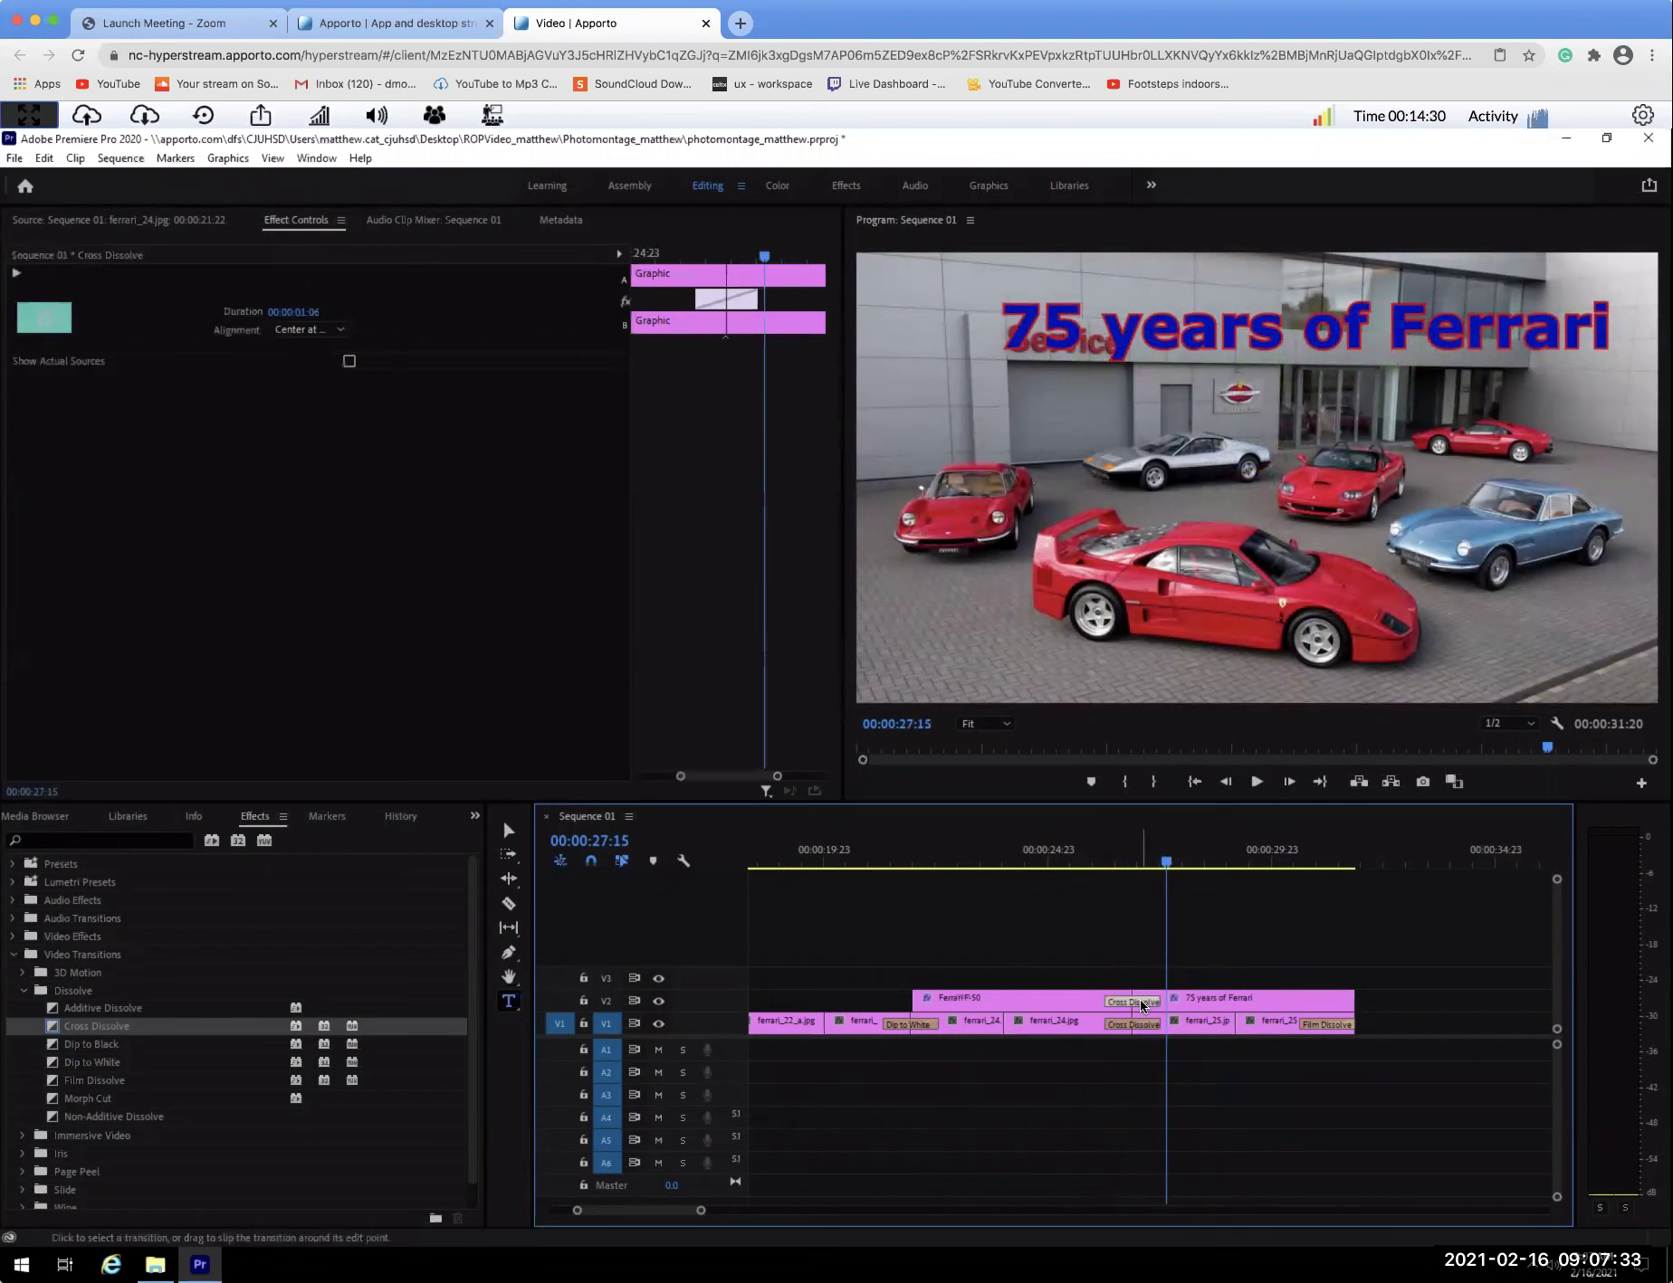
key(Delete)
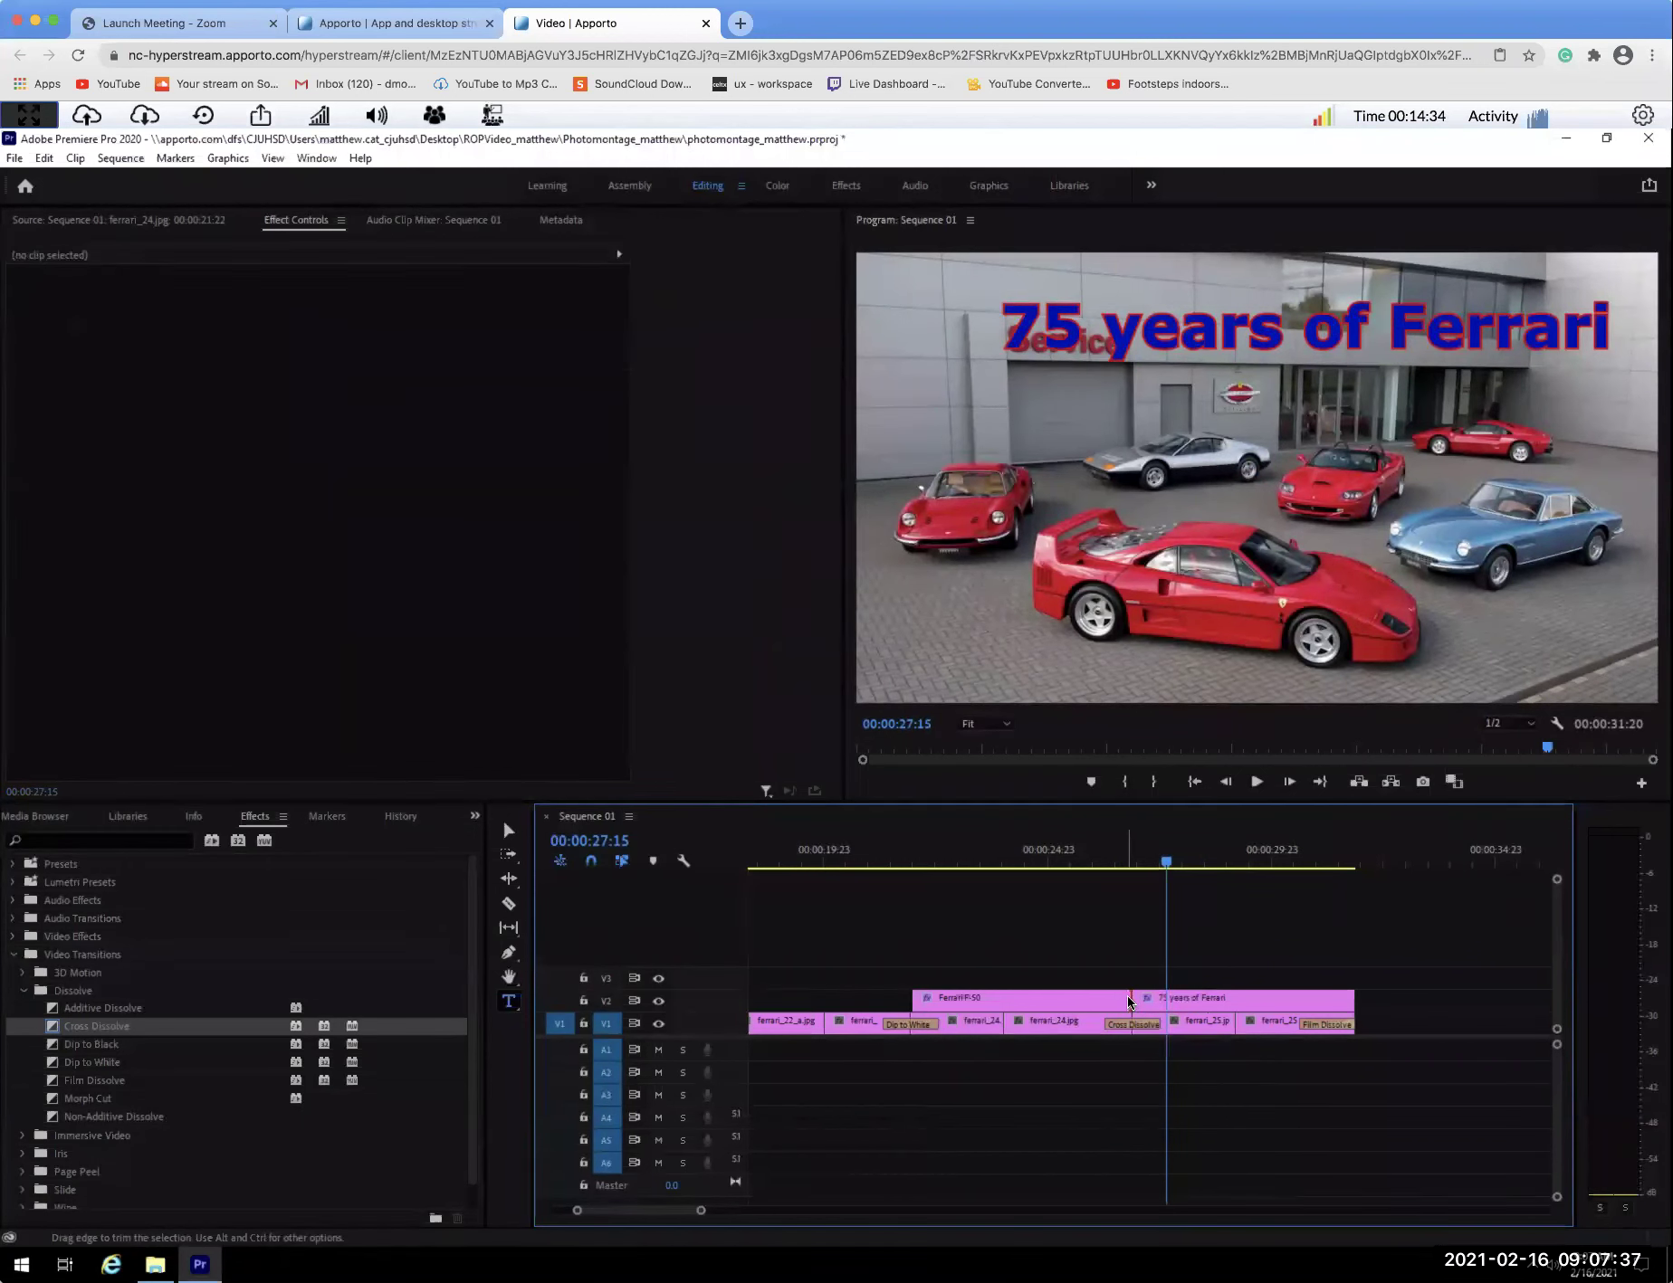
drag(1129, 1001, 1164, 1002)
drag(1167, 862, 1115, 867)
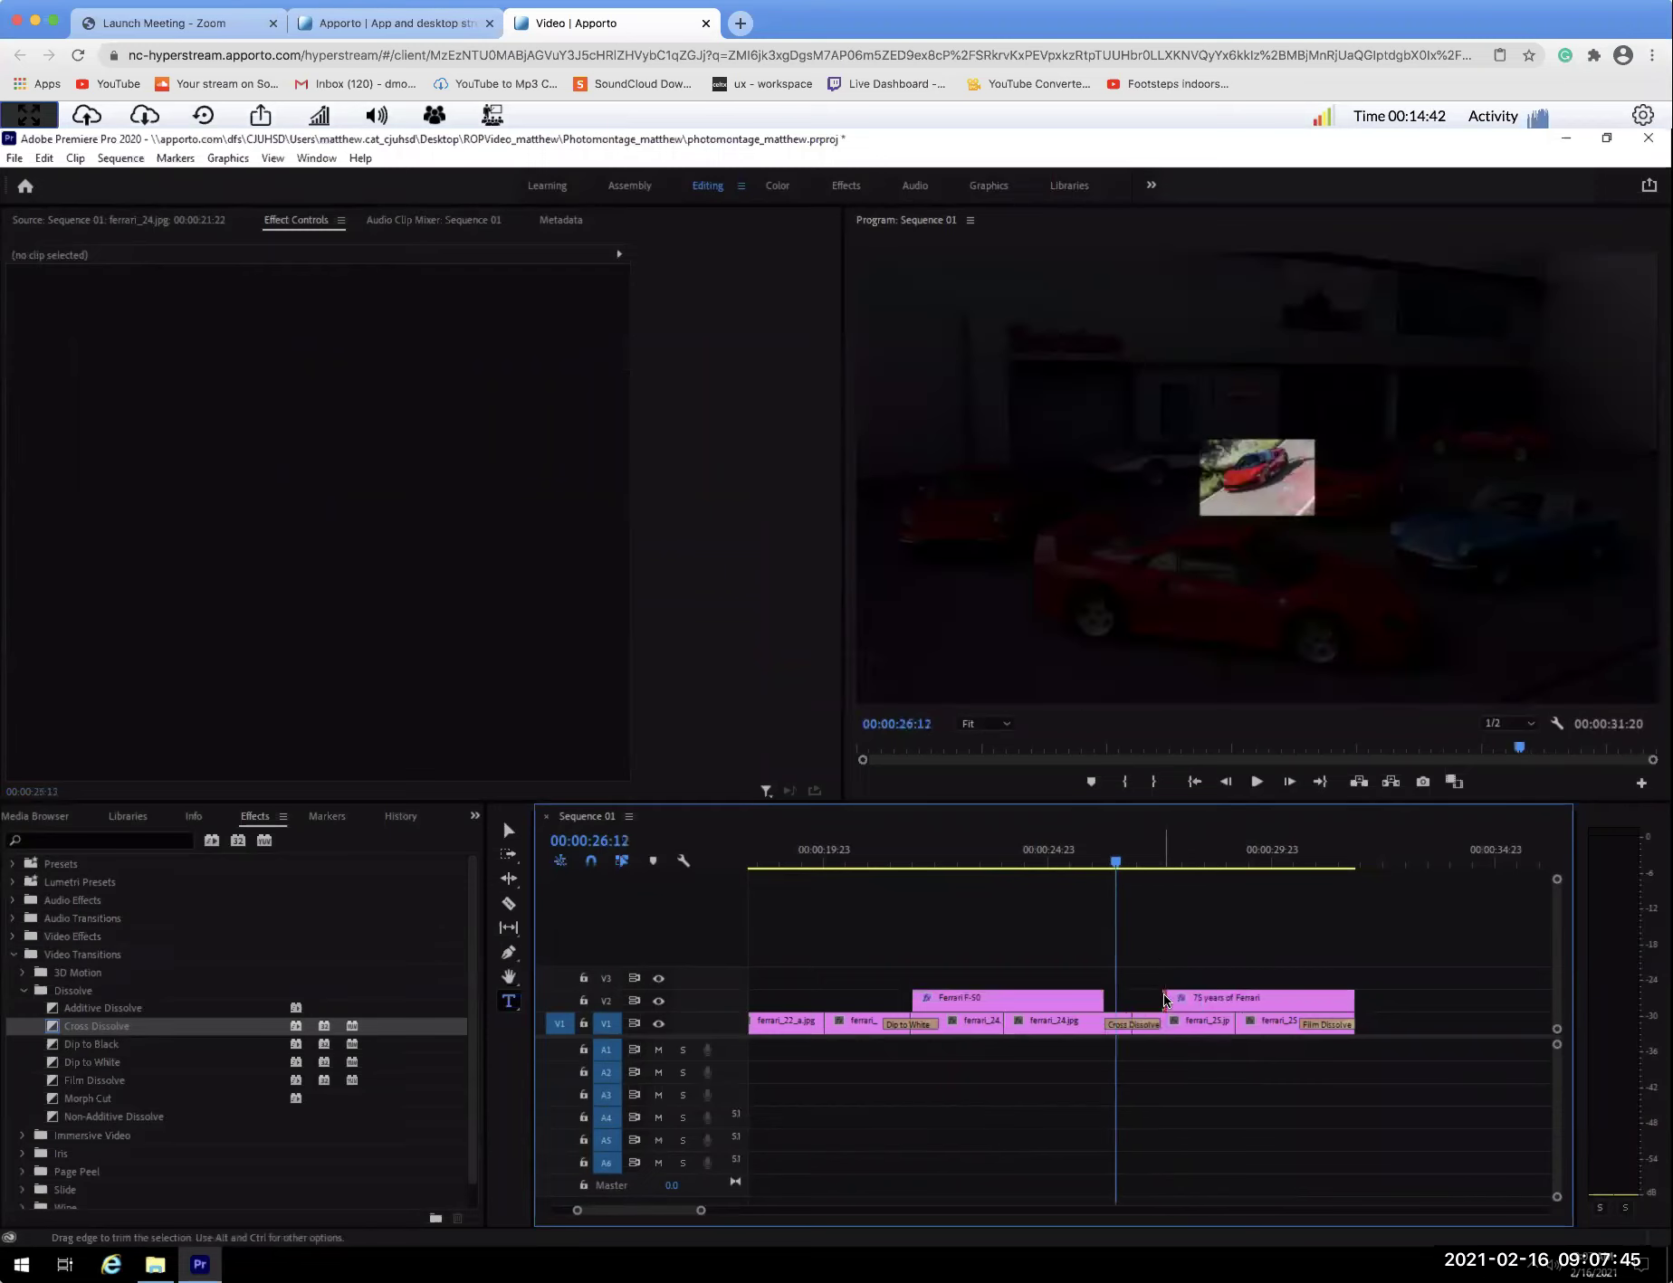
drag(1163, 1002, 1157, 1003)
click(1102, 995)
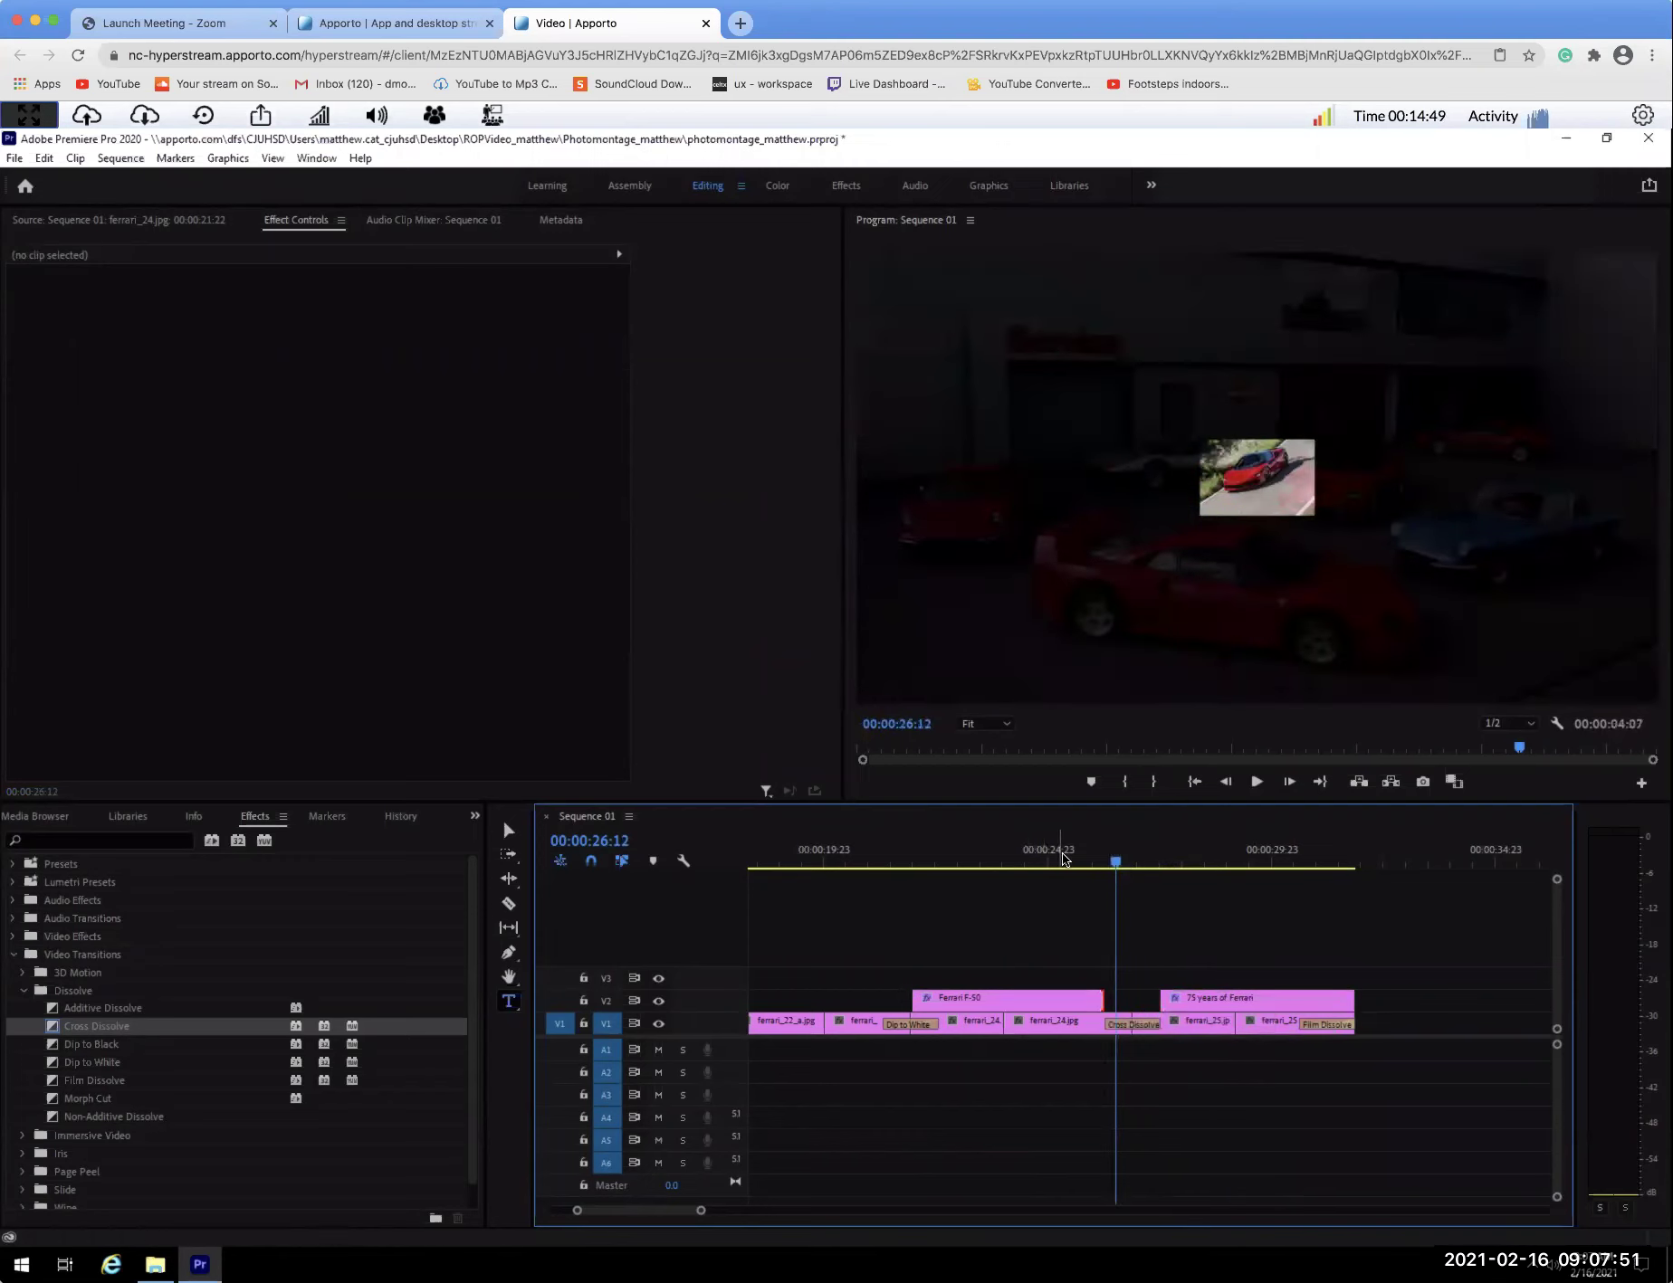
click(1063, 860)
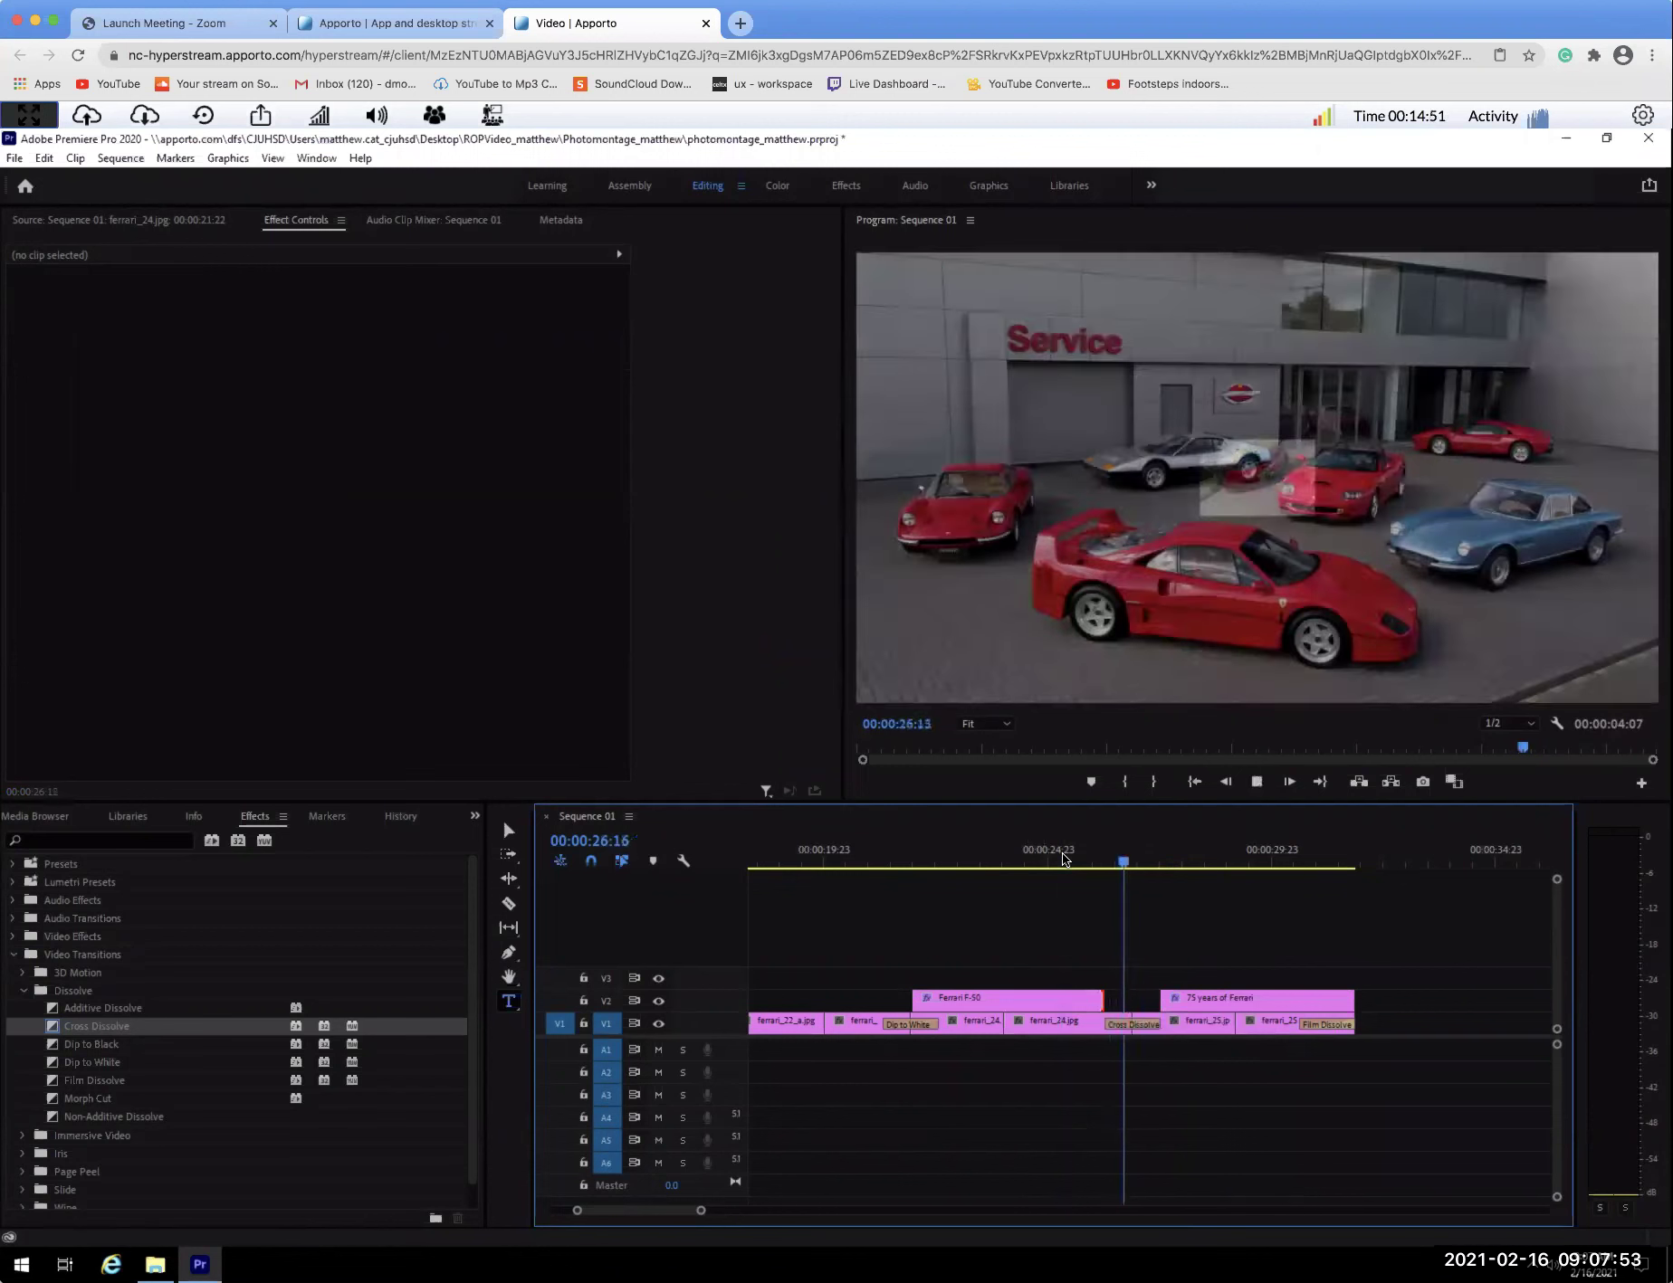
key(space)
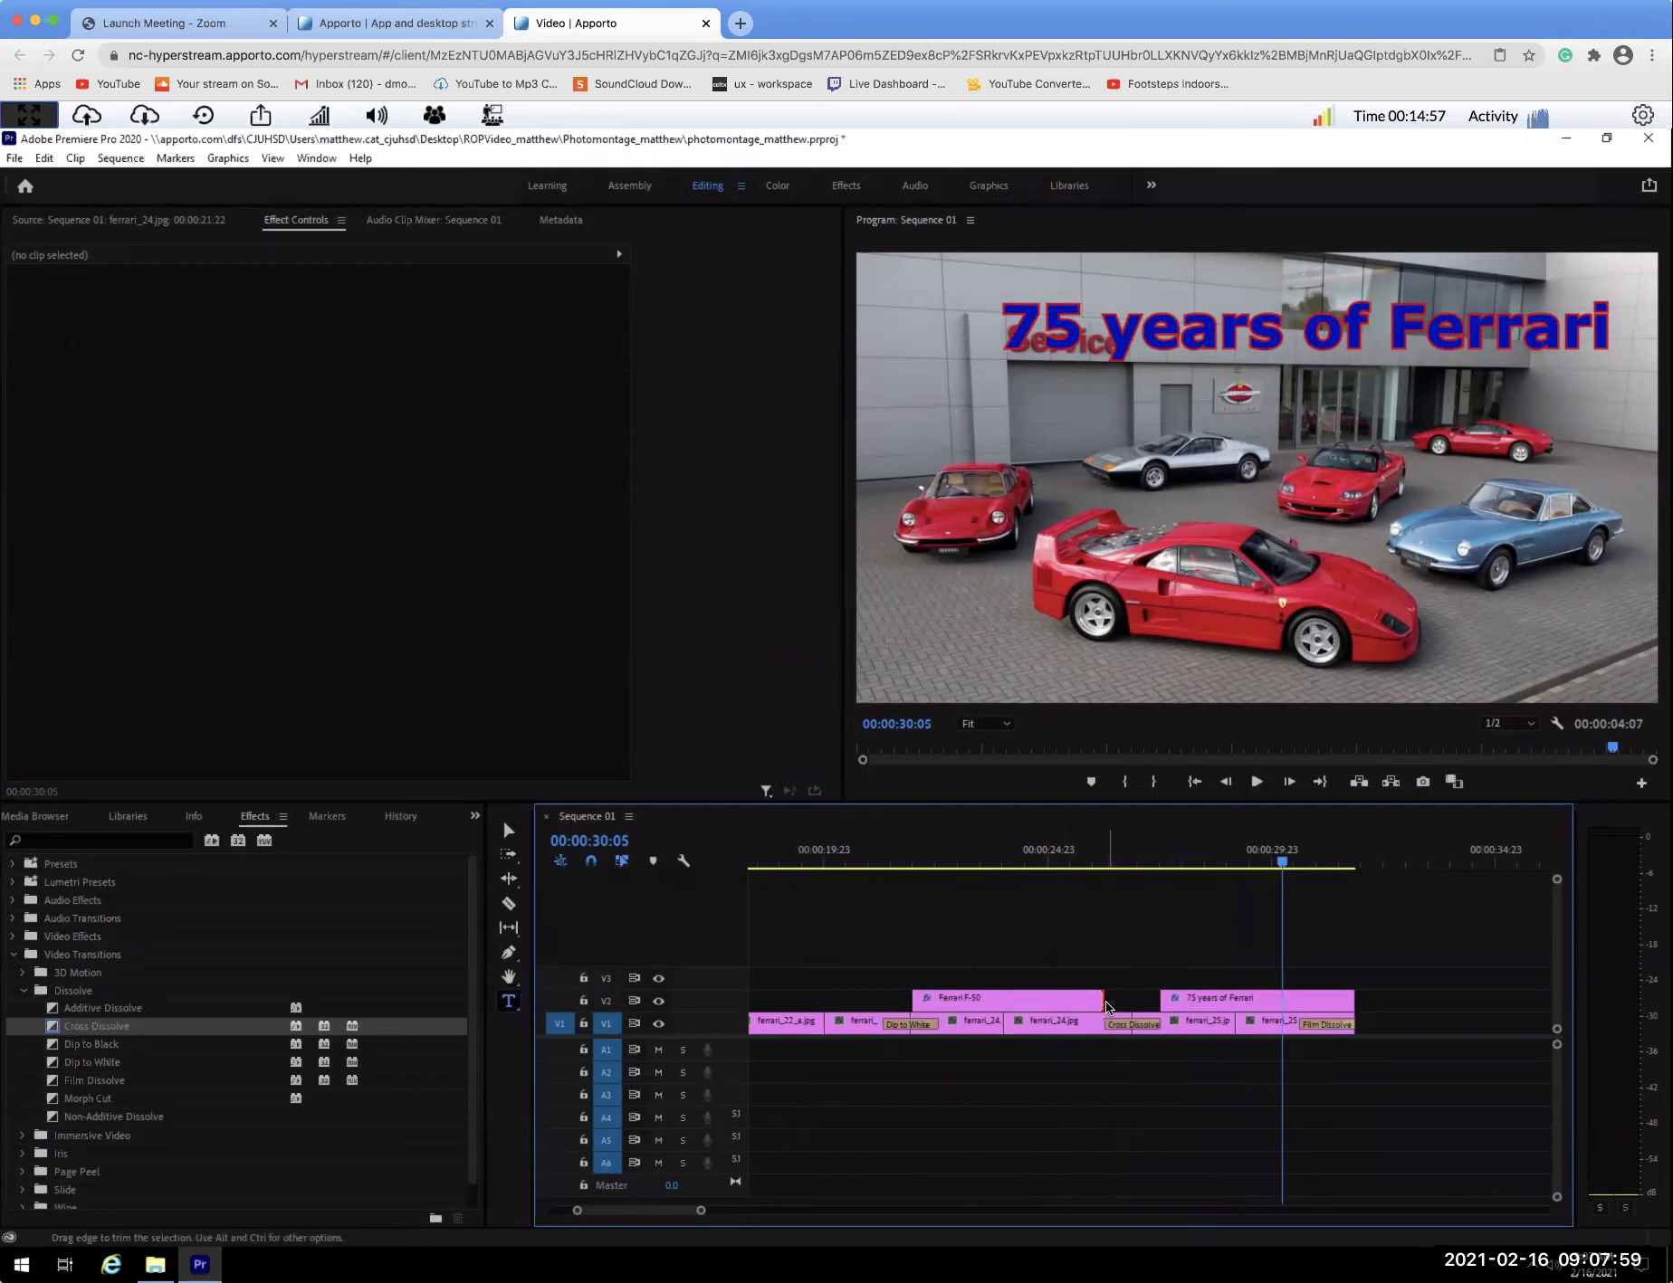
Undo the title trims and the removal of the Cross Dissolve on V2.
key(ctrl+z)
key(ctrl+z)
key(ctrl+z)
key(ctrl+d)
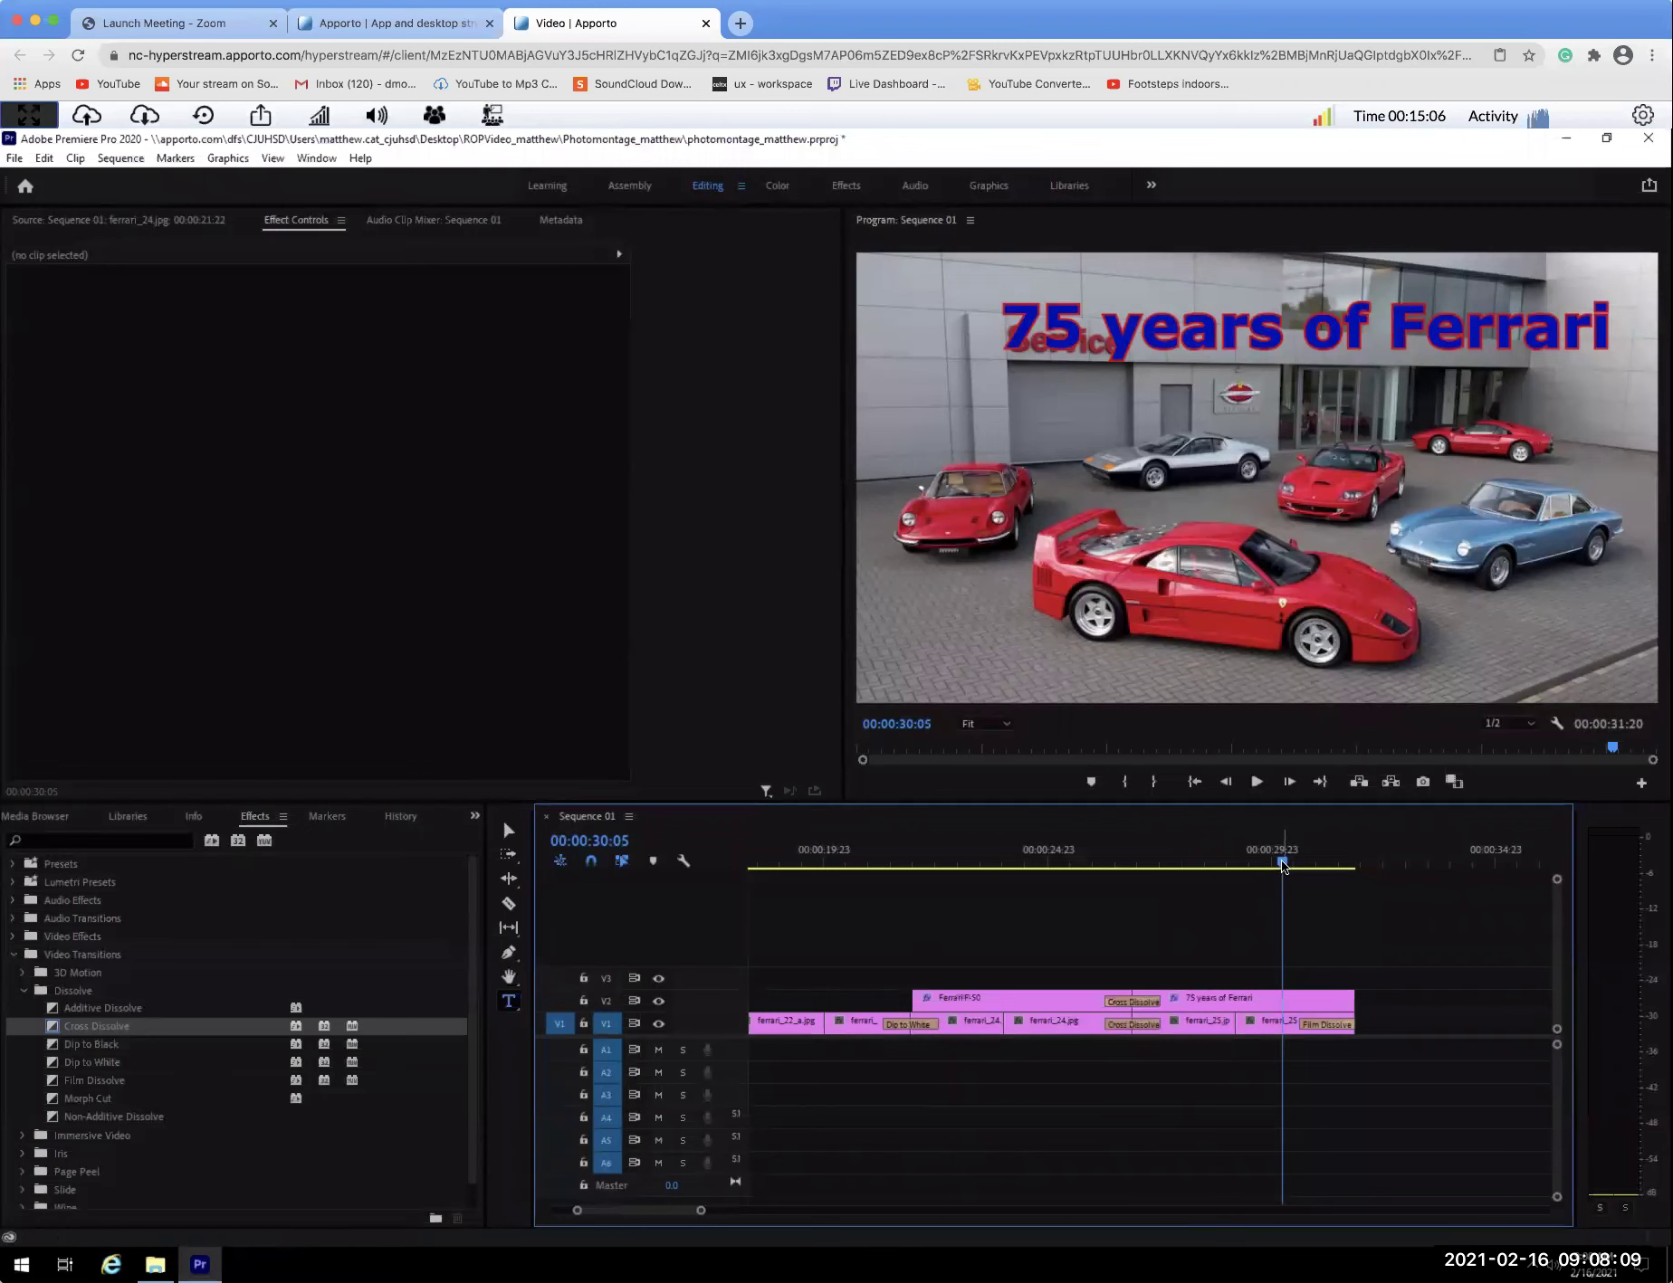
drag(1282, 864, 1251, 869)
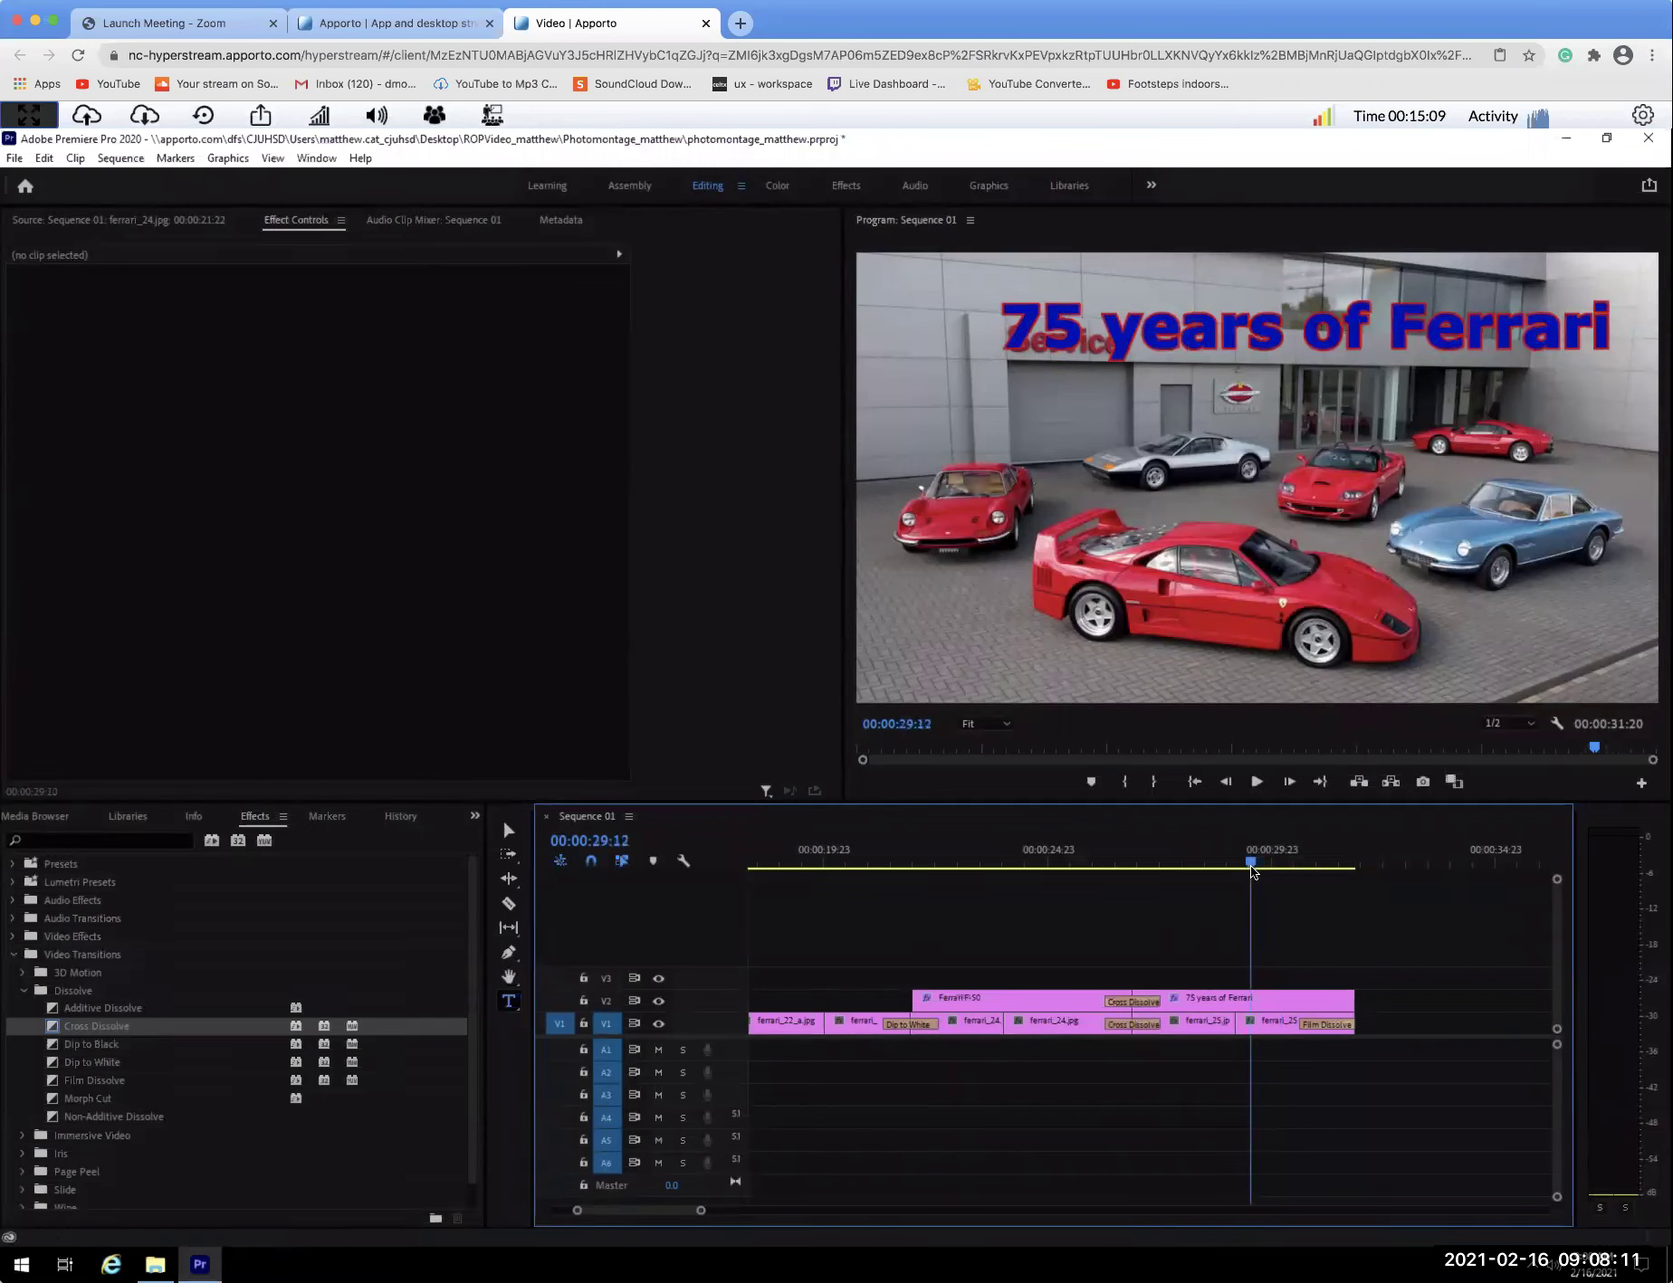